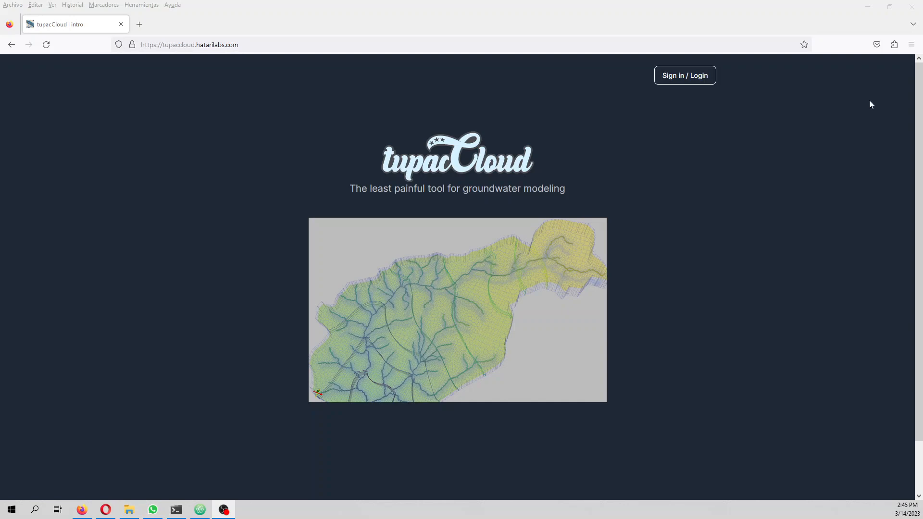
Step: Open the Hatarilabs Apps account sign-in form for tupacCloud
left_click(689, 77)
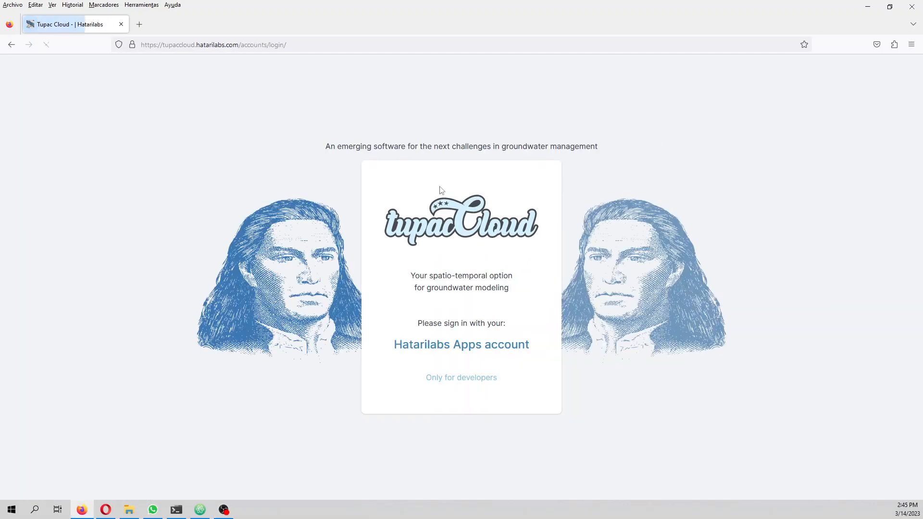
left_click(461, 346)
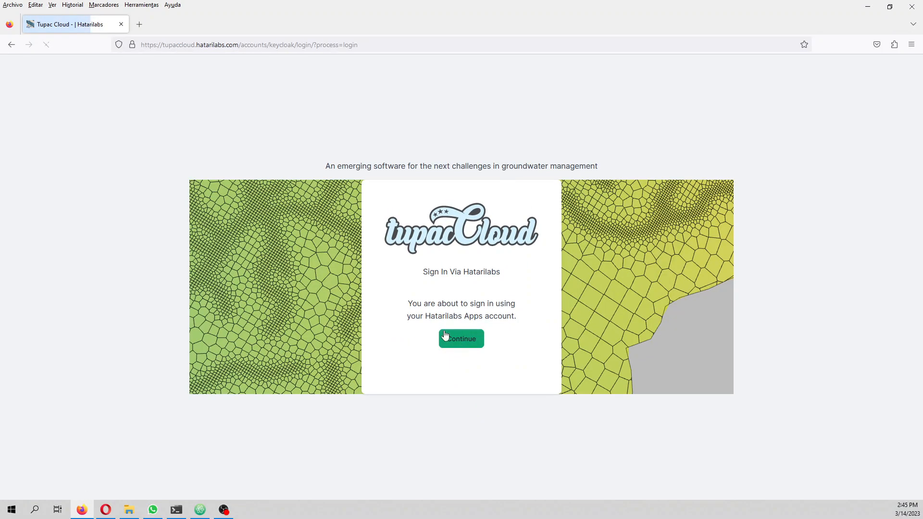
left_click(460, 341)
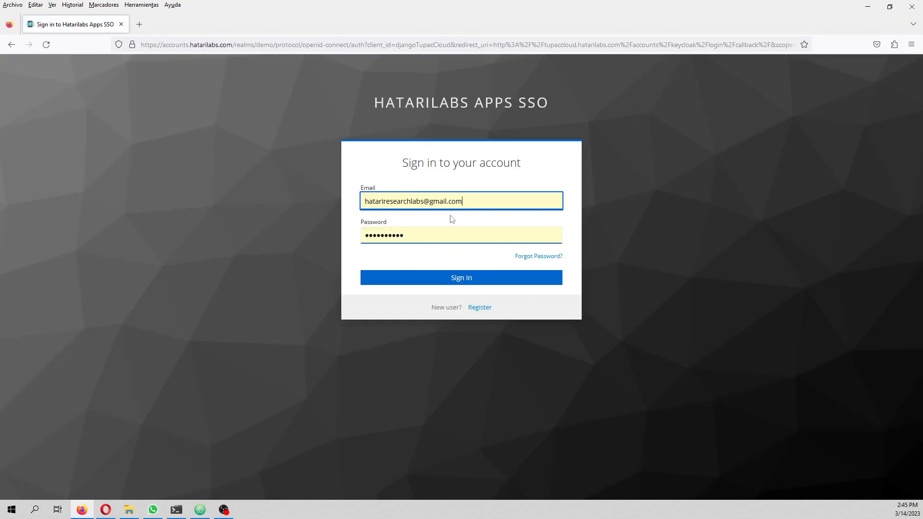
Step: Sign in with the account e-mail and password, and dismiss the browser's offer to save the login
left_click_drag(473, 201, 39, 163)
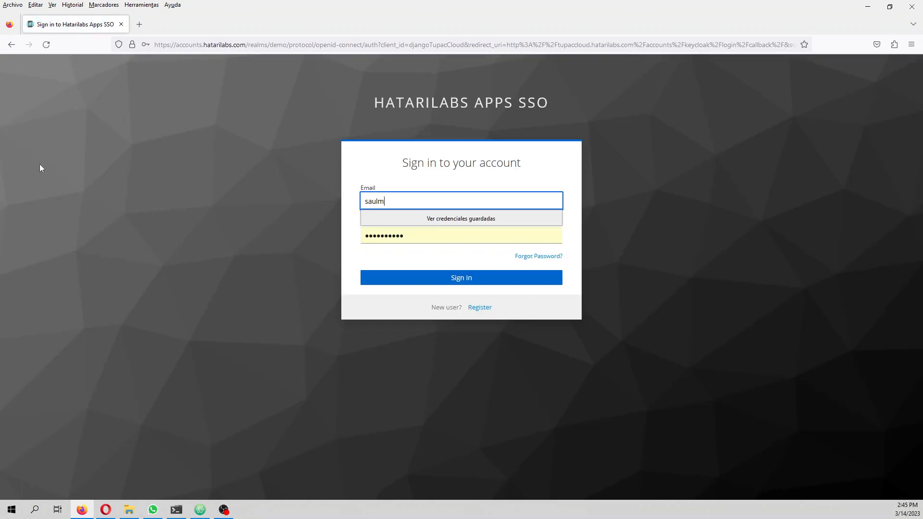
key("Tab")
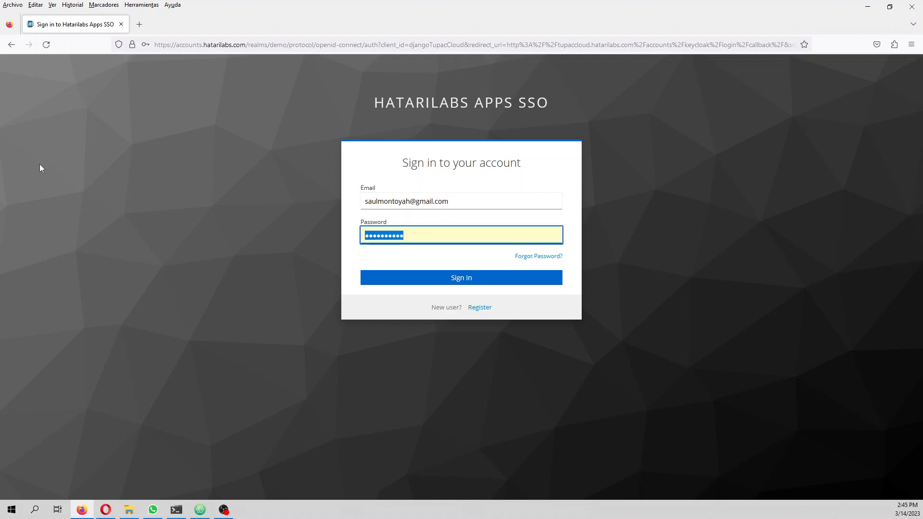
type("••••••••")
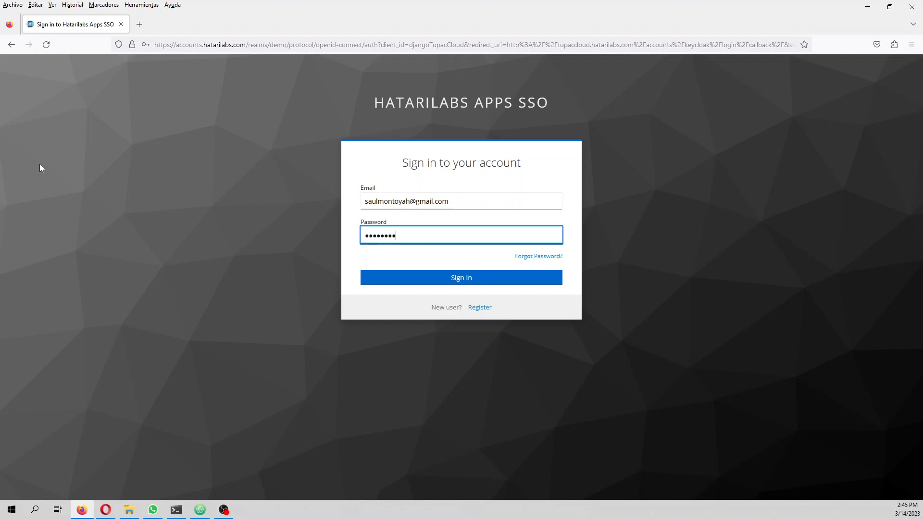
type("••")
key("Return")
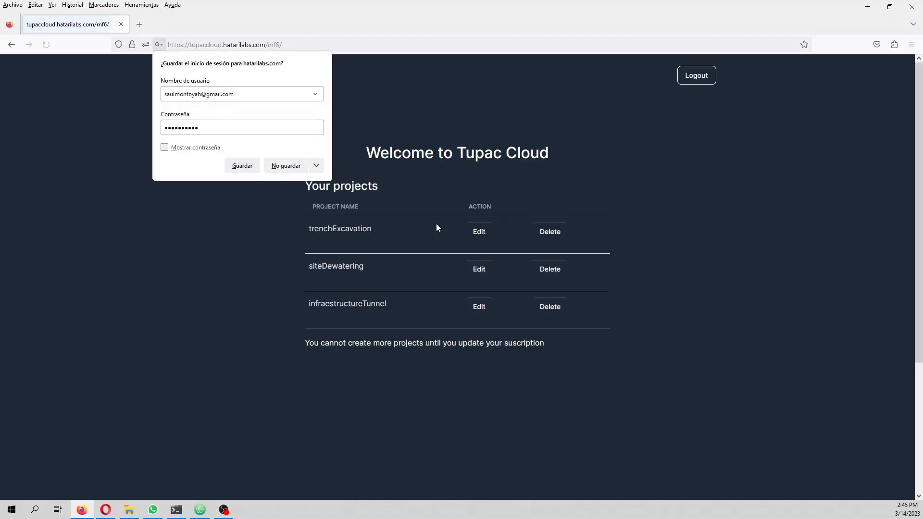
left_click(581, 427)
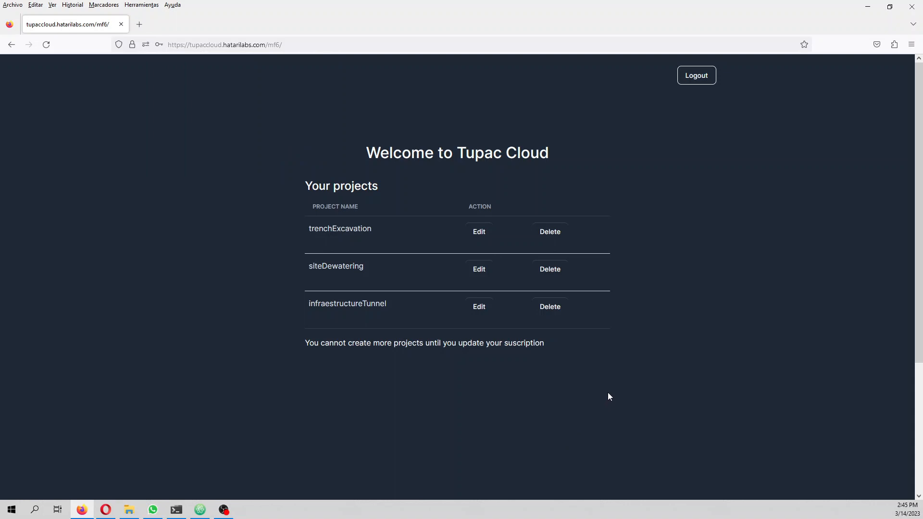
Step: Delete the siteDewatering and trenchExcavation projects from the project list
left_click(556, 271)
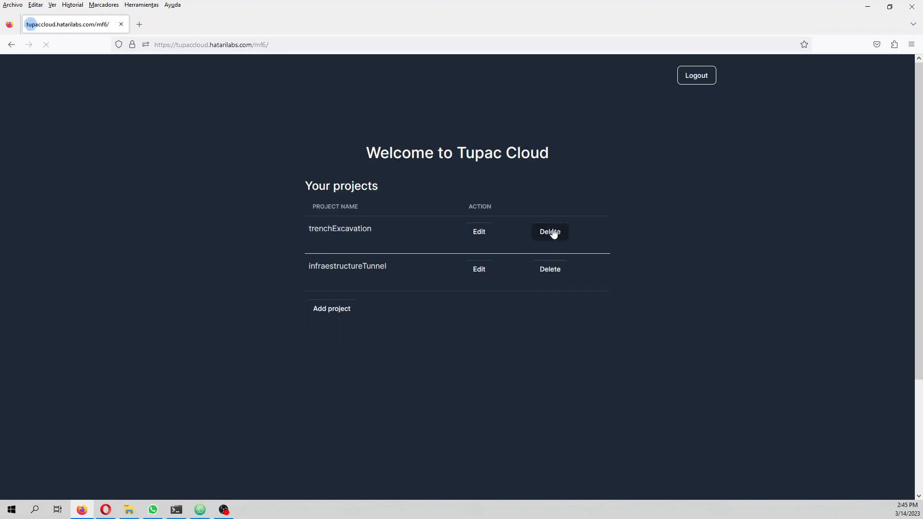
left_click(553, 233)
Step: Create a project named infraestructureTunnel with description "tunnel" and start year 2001, and delete that duplicate entry from the list
left_click(346, 275)
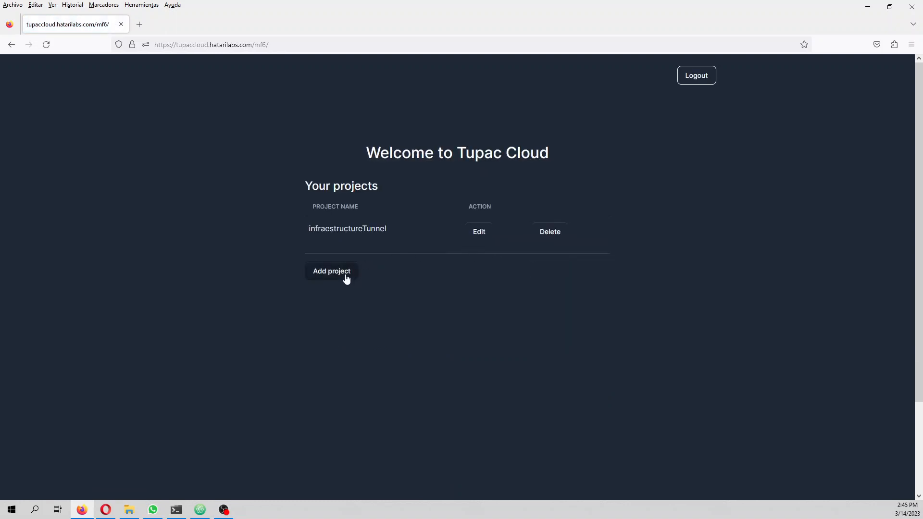
left_click(334, 195)
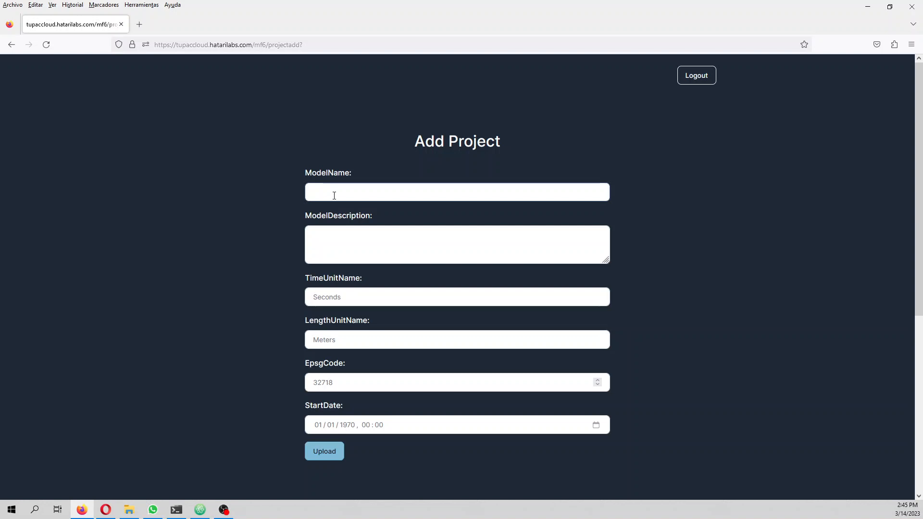
type("infraestructureTunnel")
key("Tab")
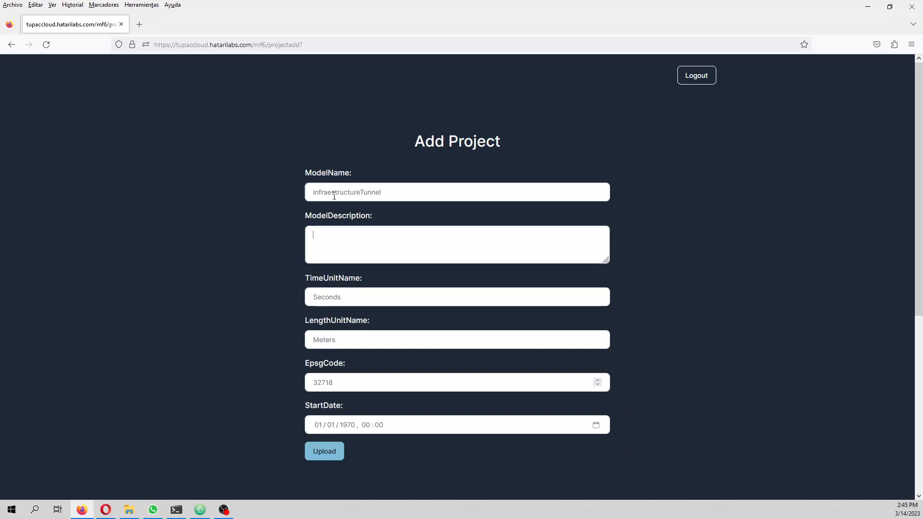
type("tunnel")
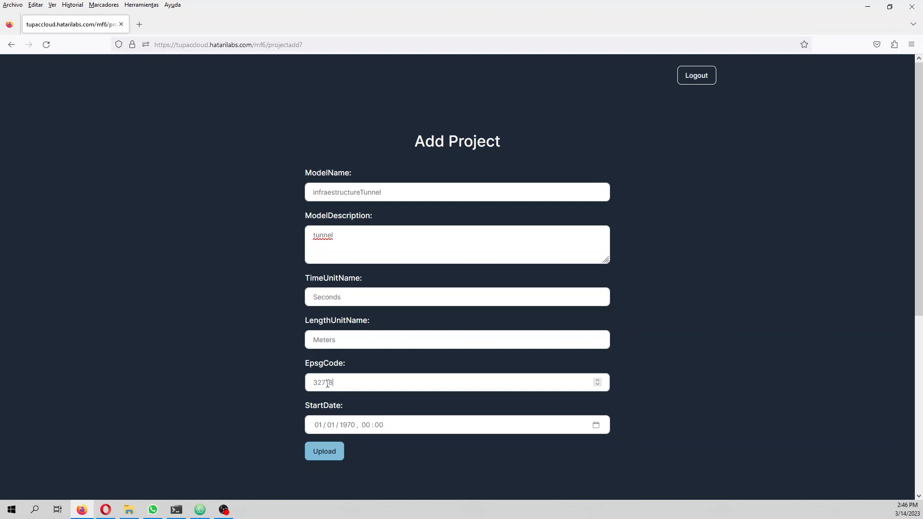
left_click(348, 426)
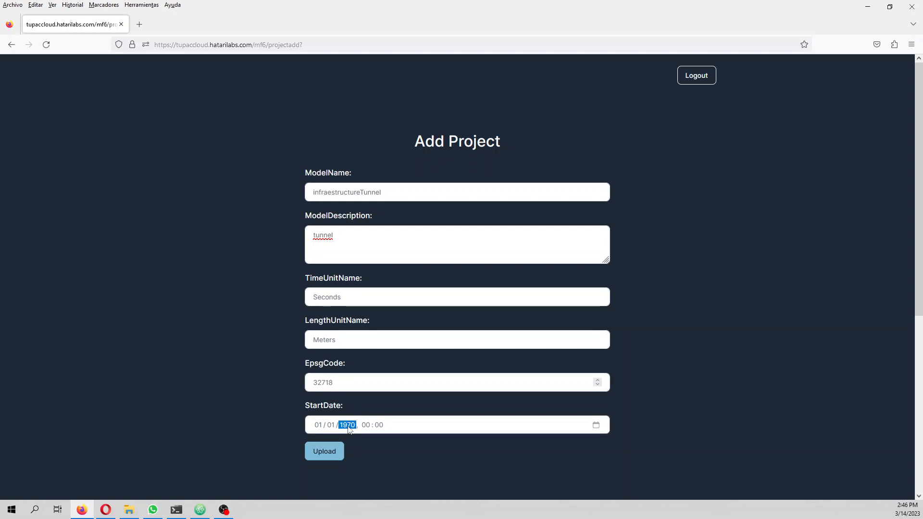
type("2001")
left_click(323, 457)
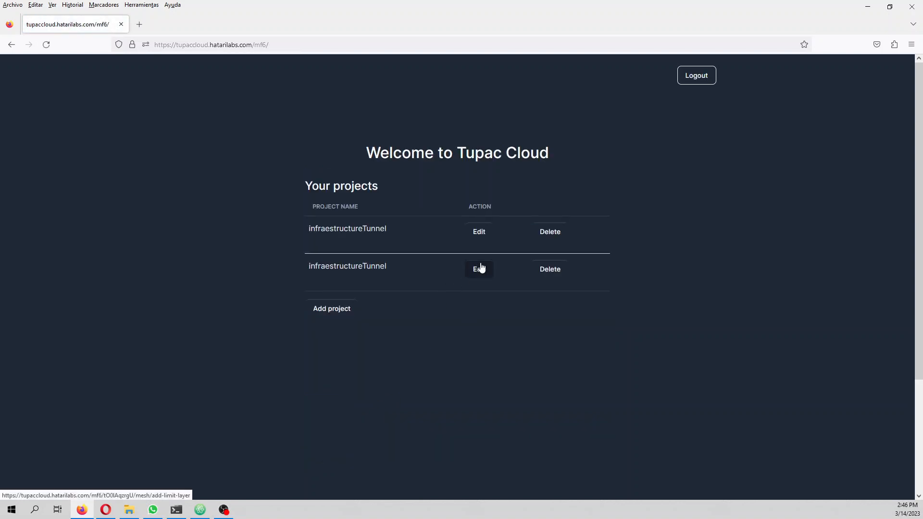
left_click(555, 272)
Step: Create a project named infraestructureTunnel2 with the description "tunnel" and the start date's year set to 2001
left_click(346, 270)
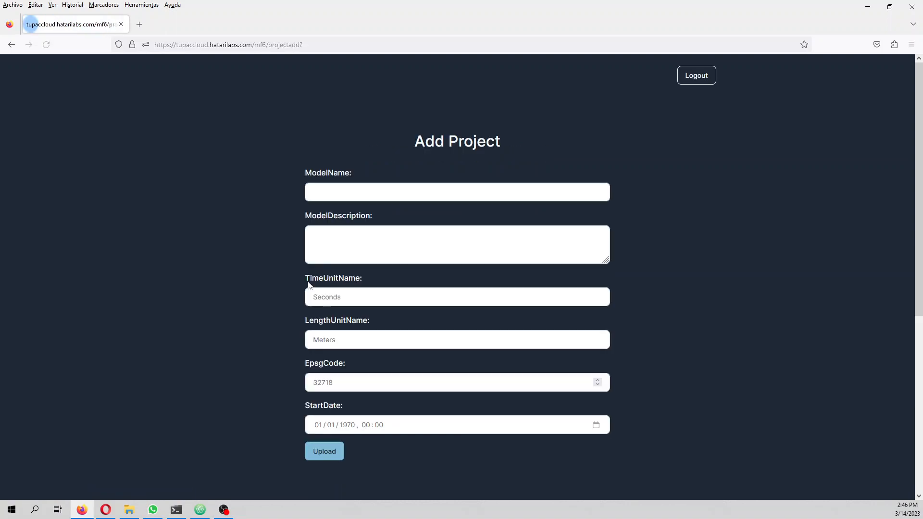
left_click(355, 192)
type("infra")
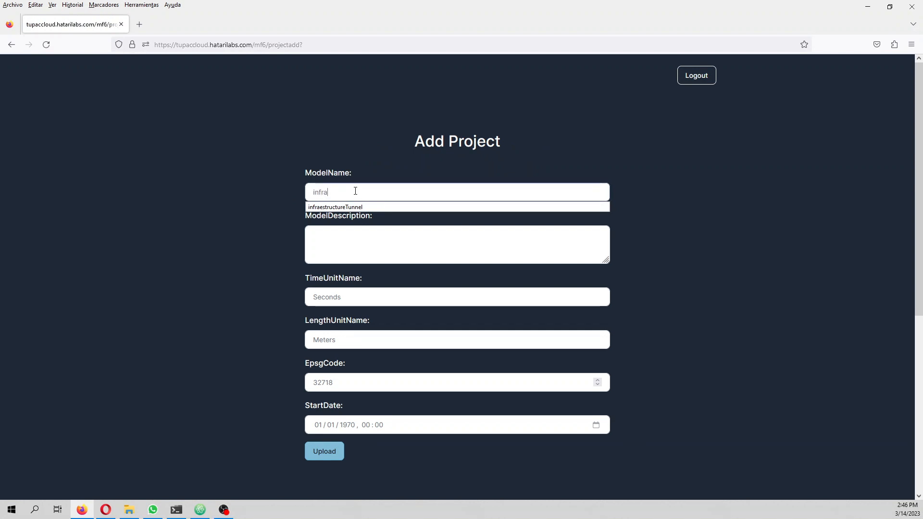
left_click(373, 207)
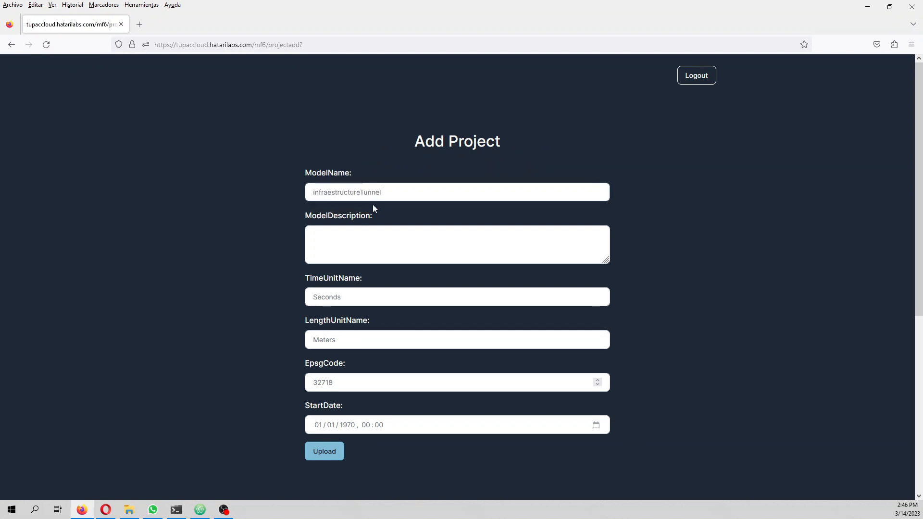
type("2")
left_click(391, 230)
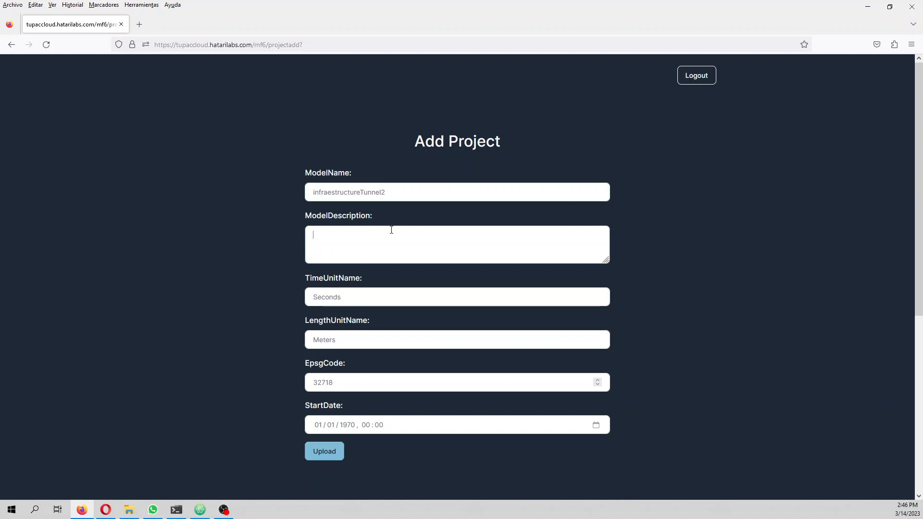
type("tunnel")
left_click(348, 425)
type("2023")
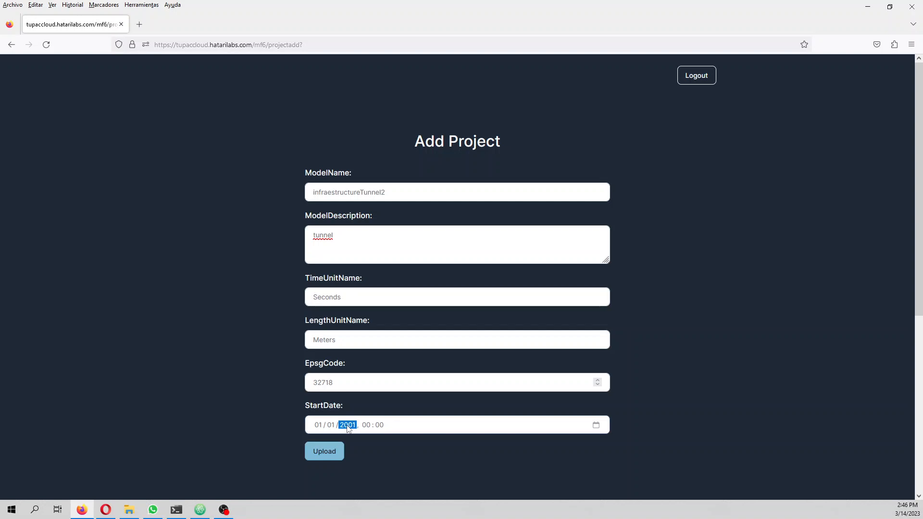
left_click(331, 450)
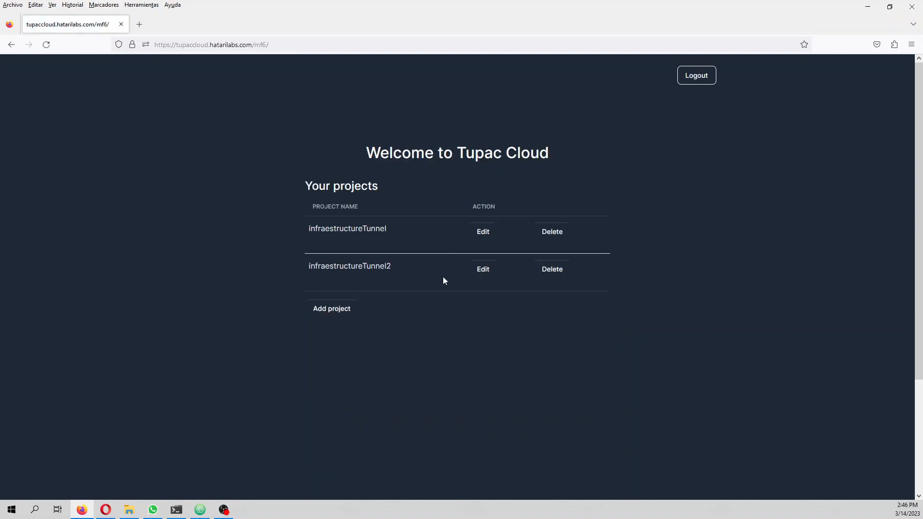
Step: Open infraestructureTunnel2 for editing and upload modelLimit2.zip from the exampleApps infraestructureTunnel Shp folder as the mesh limit
left_click(482, 269)
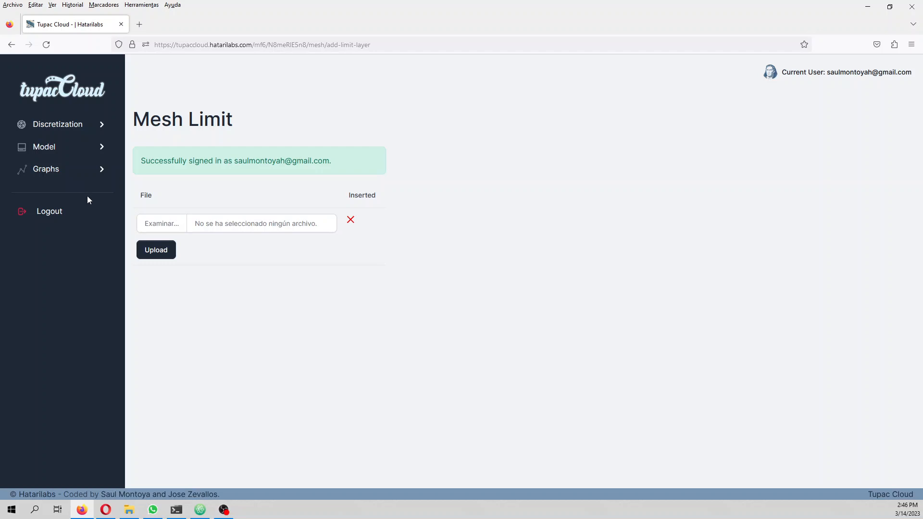
left_click(161, 252)
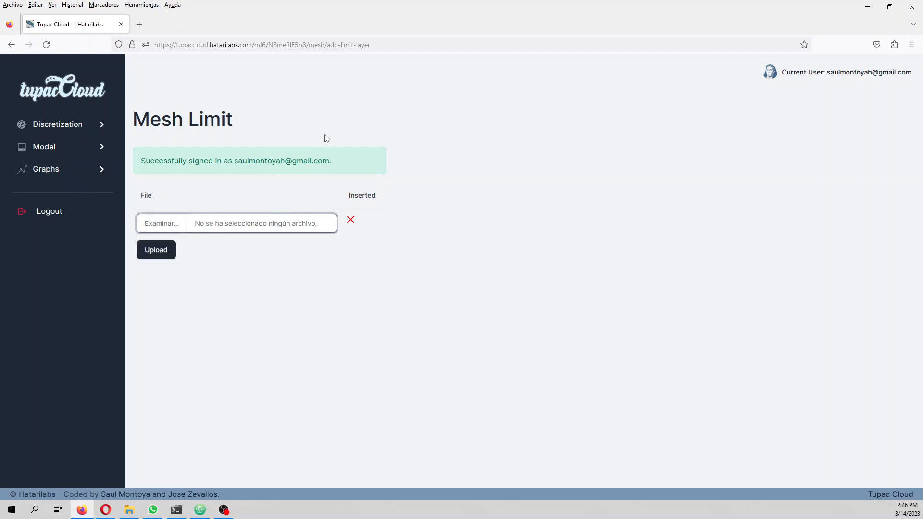
left_click(222, 228)
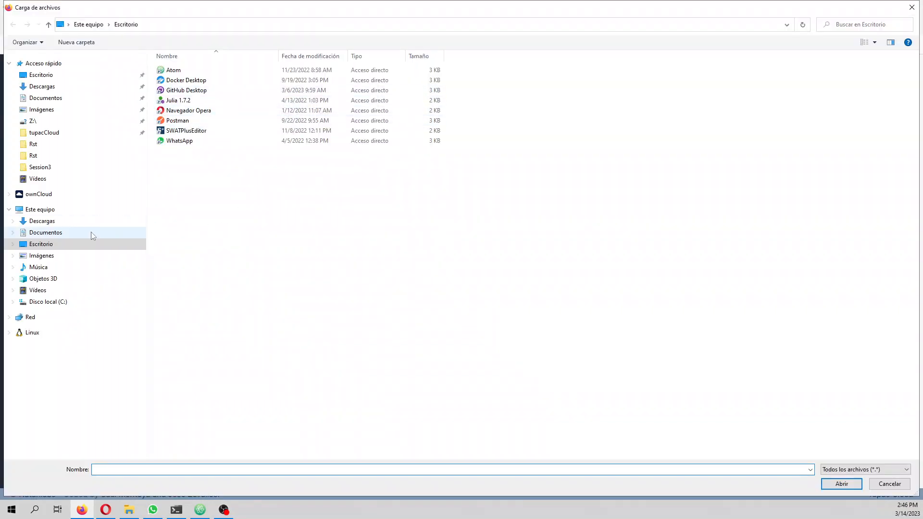
left_click(51, 233)
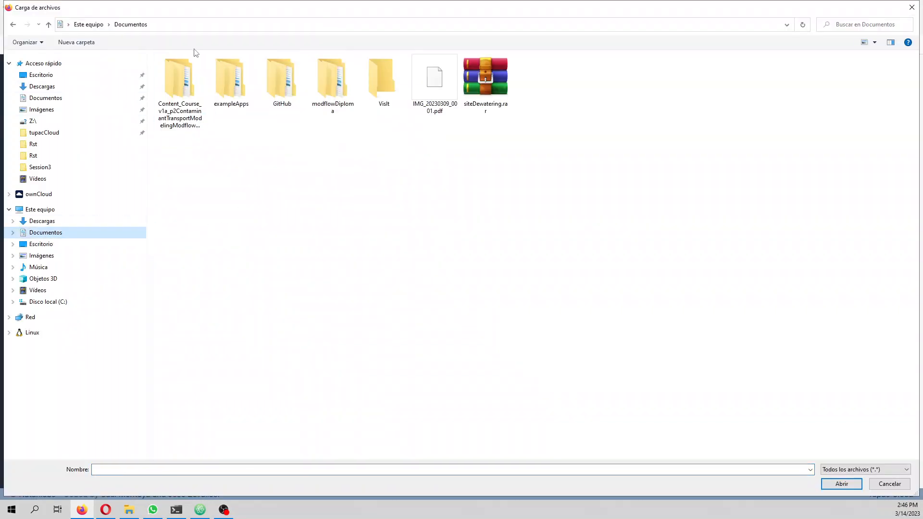
double_click(240, 96)
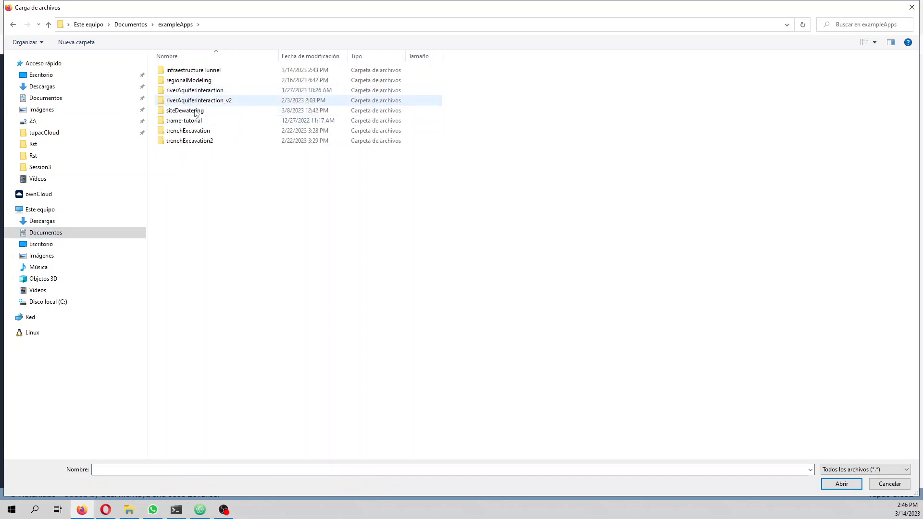
double_click(189, 71)
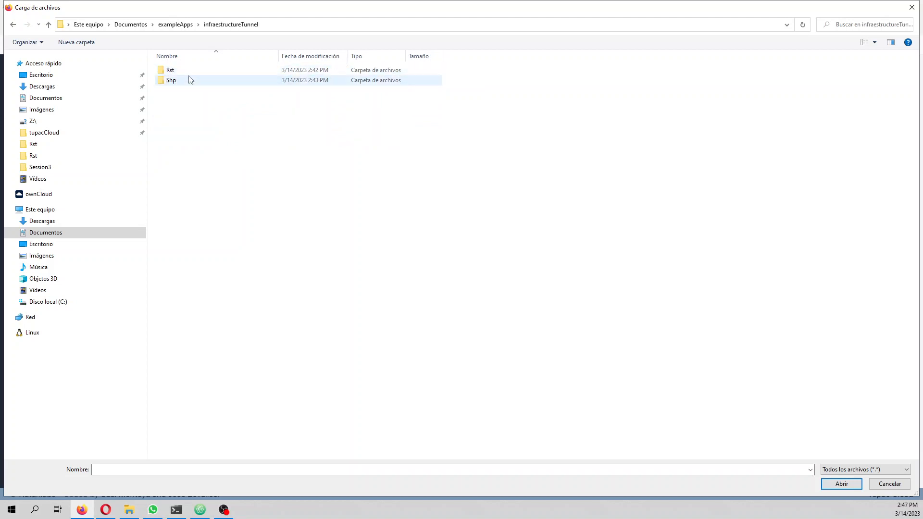
double_click(189, 80)
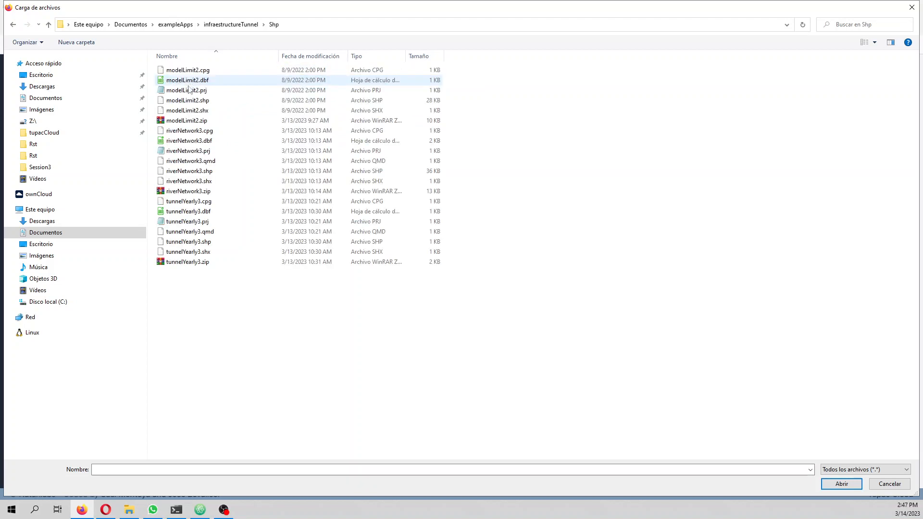
double_click(195, 124)
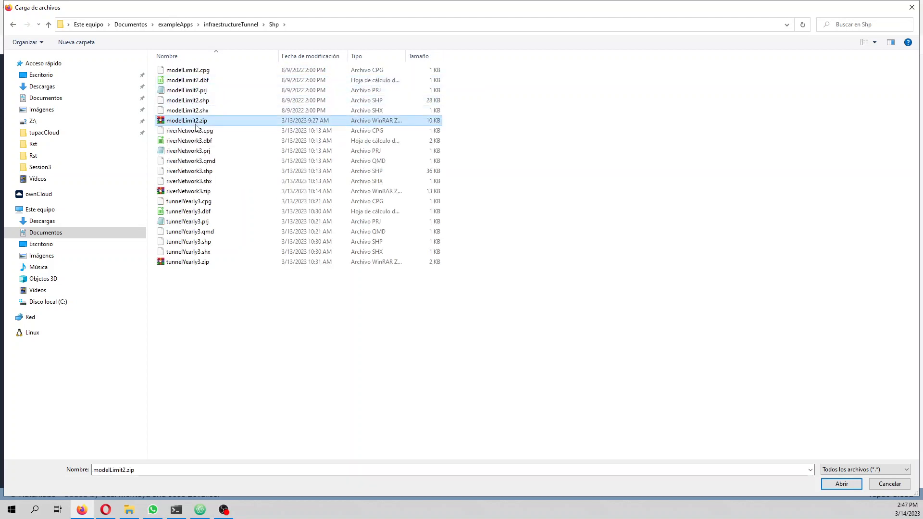
left_click(154, 253)
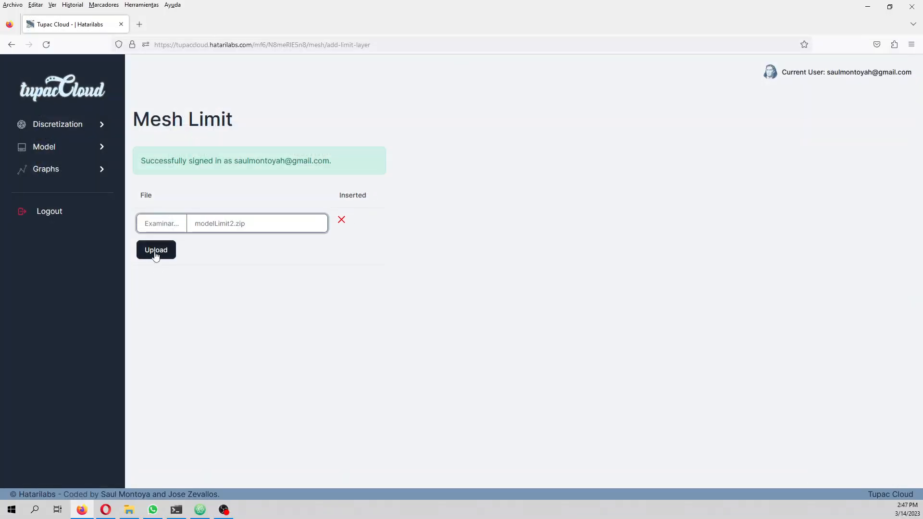
Step: Set the number of mesh refinement levels to 2 and update it
left_click(176, 179)
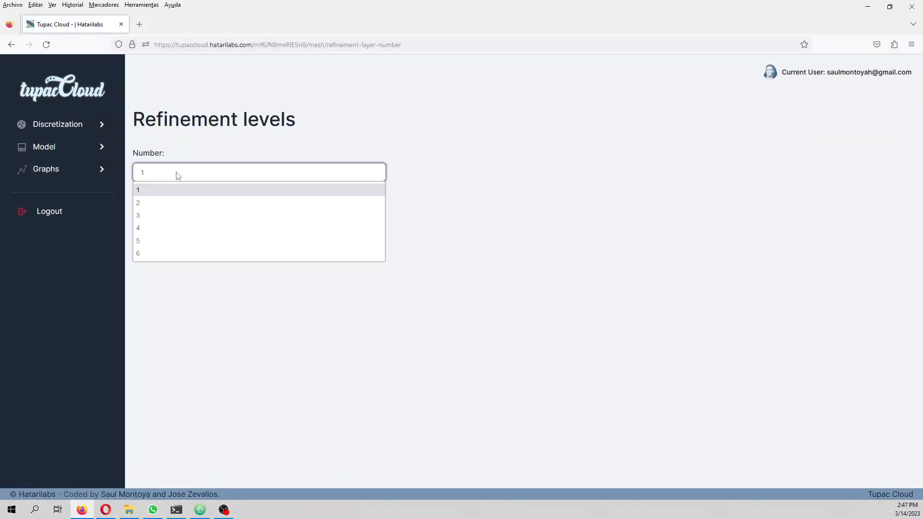
left_click(176, 201)
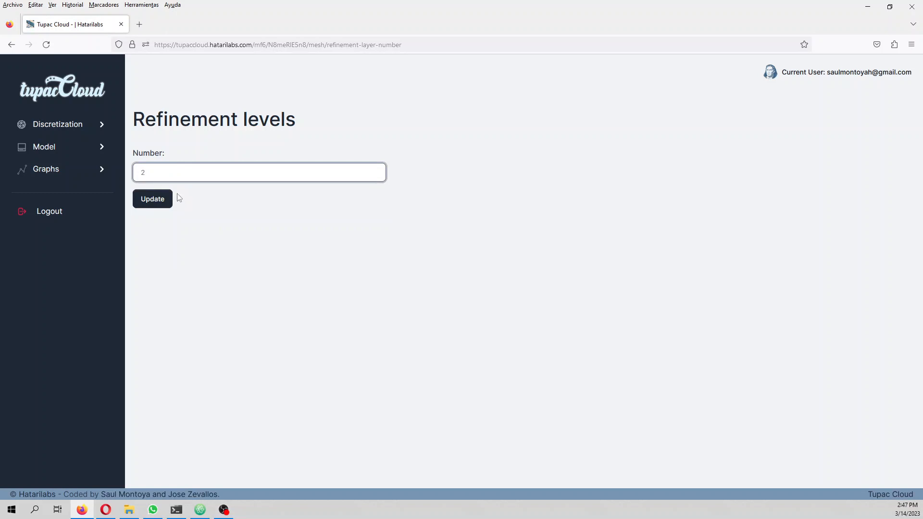
left_click(160, 203)
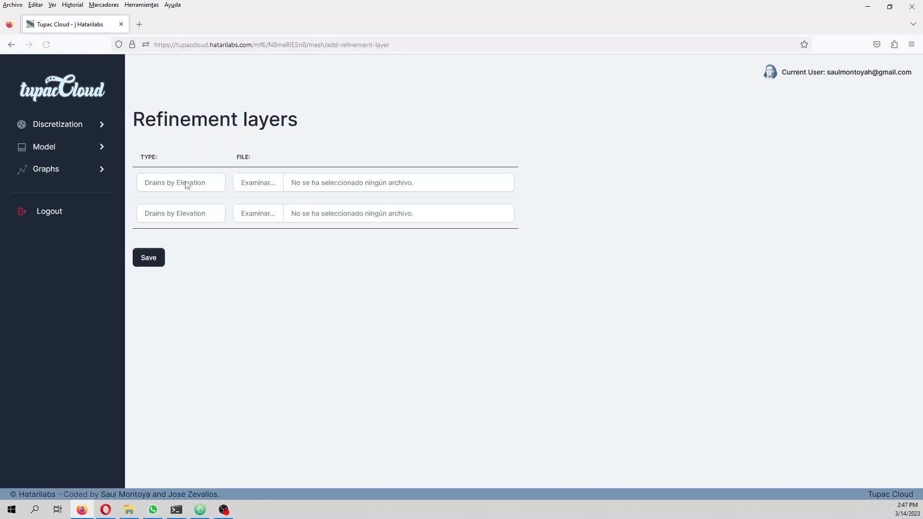
Step: Define the first refinement layer as Drains by Elevation with the file tunnelYearly3.zip
left_click(188, 188)
left_click(188, 190)
left_click(268, 182)
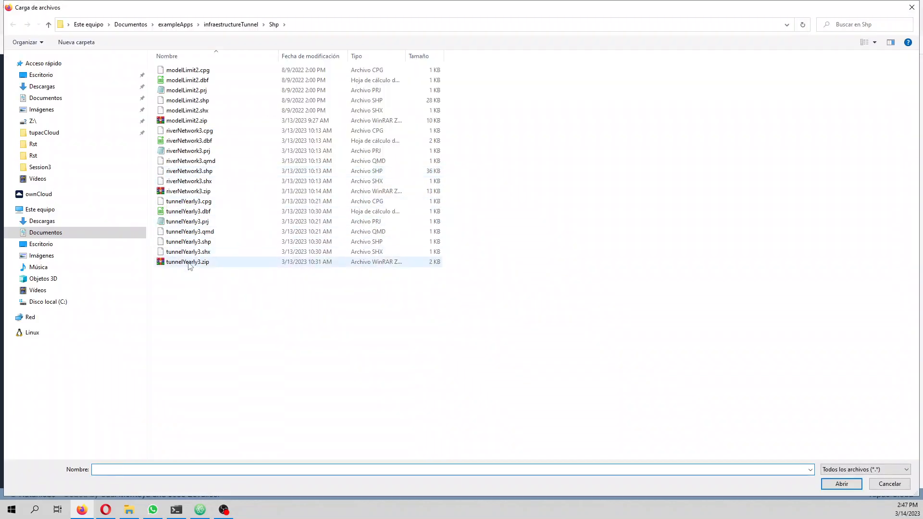
double_click(188, 261)
Step: Define the second refinement layer as Drains by Depth with the file riverNetwork3.zip and save both refinement layers
left_click(188, 215)
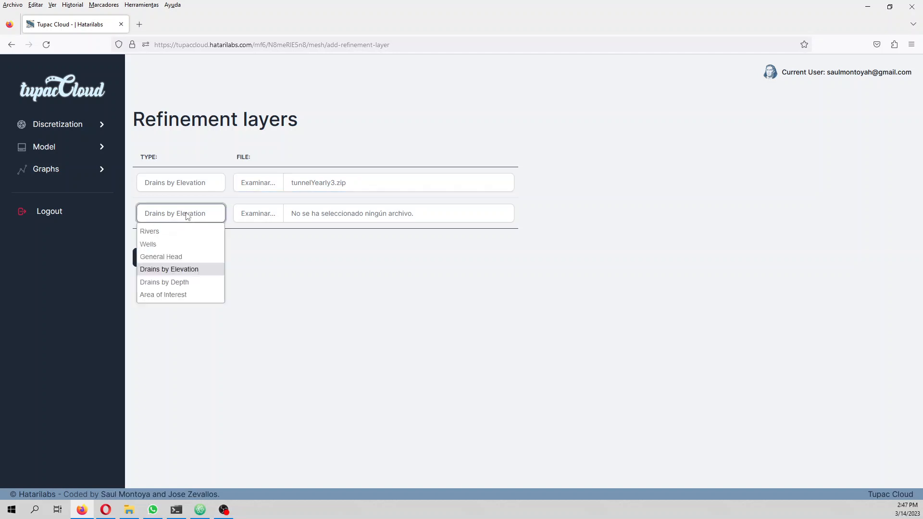
left_click(186, 282)
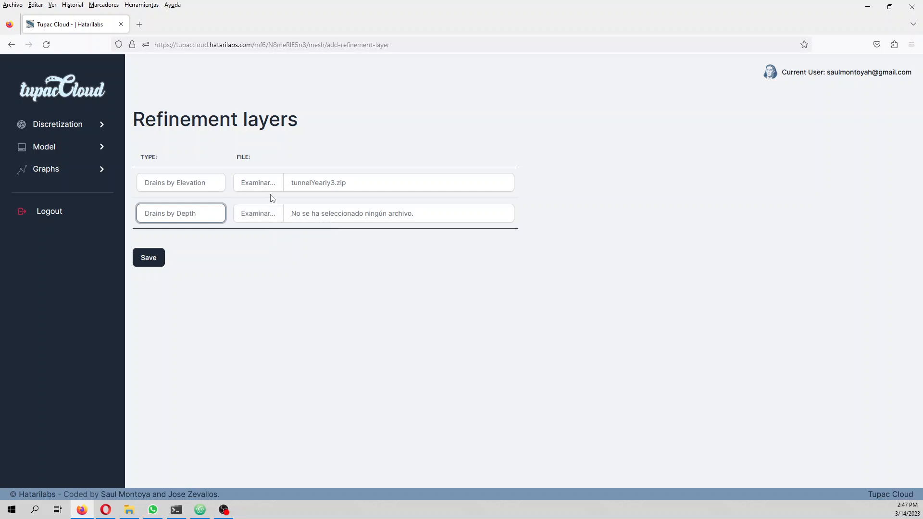
left_click(263, 213)
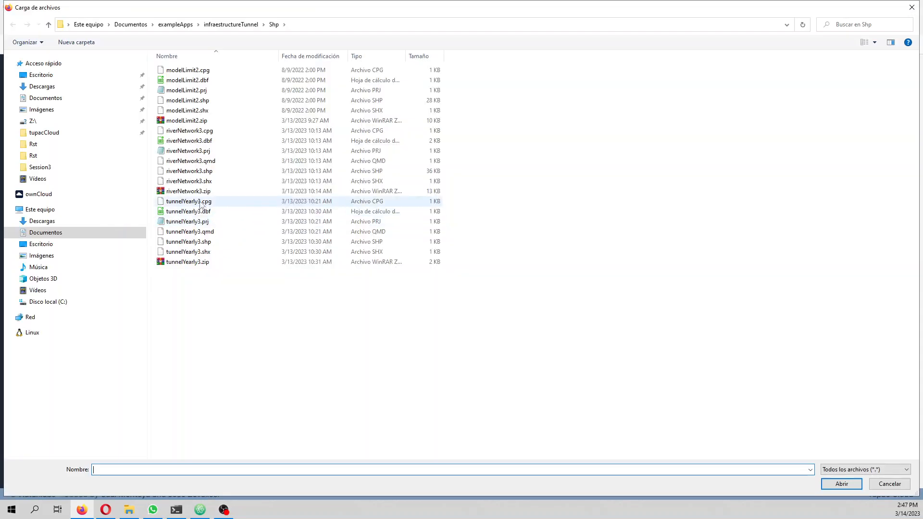
double_click(189, 191)
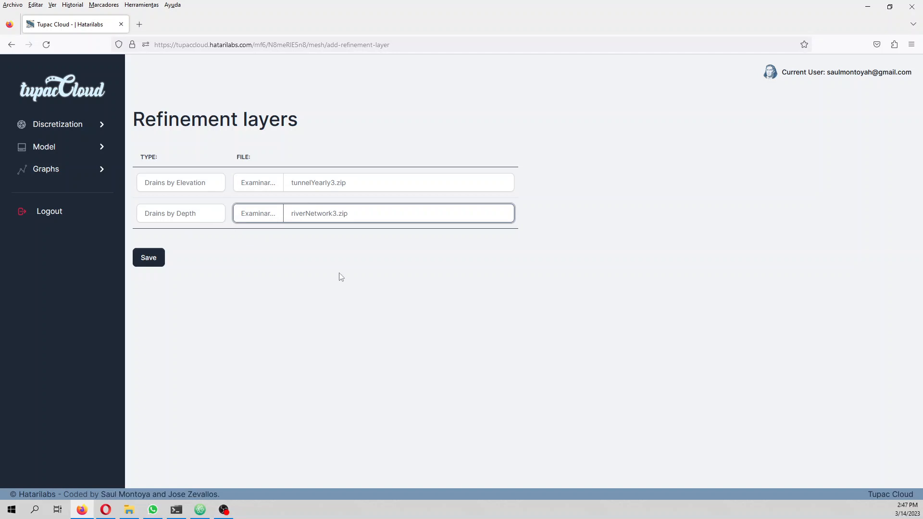
left_click(143, 262)
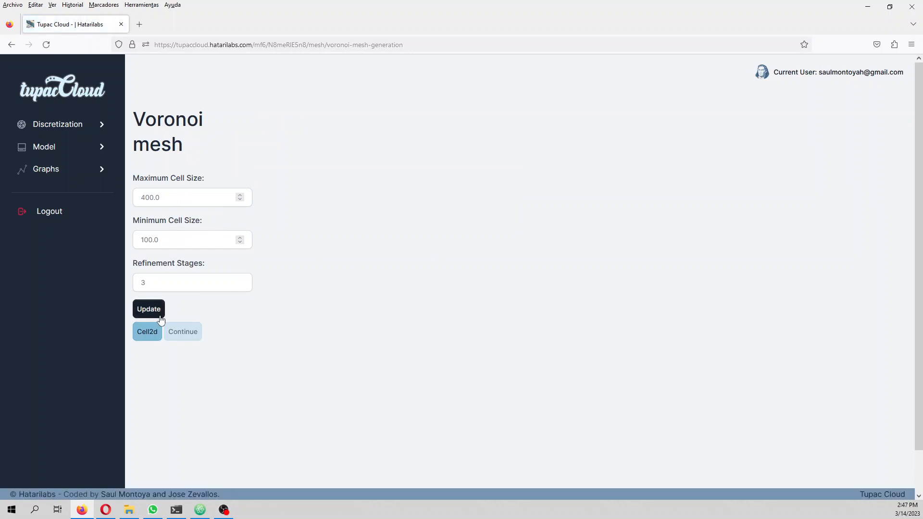
Step: Generate the Voronoi mesh with the preset cell sizes and refinement stages, and inspect it on the map
left_click(155, 313)
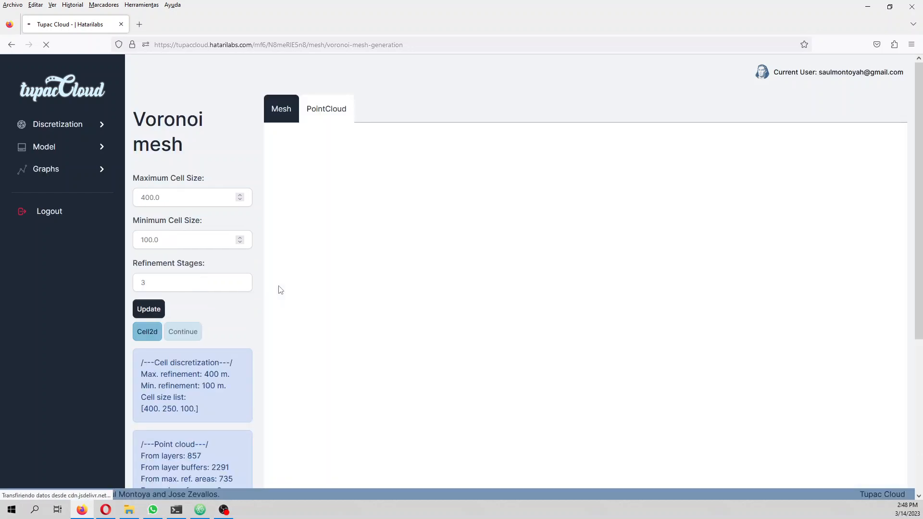
scroll(532, 312, "up", 3)
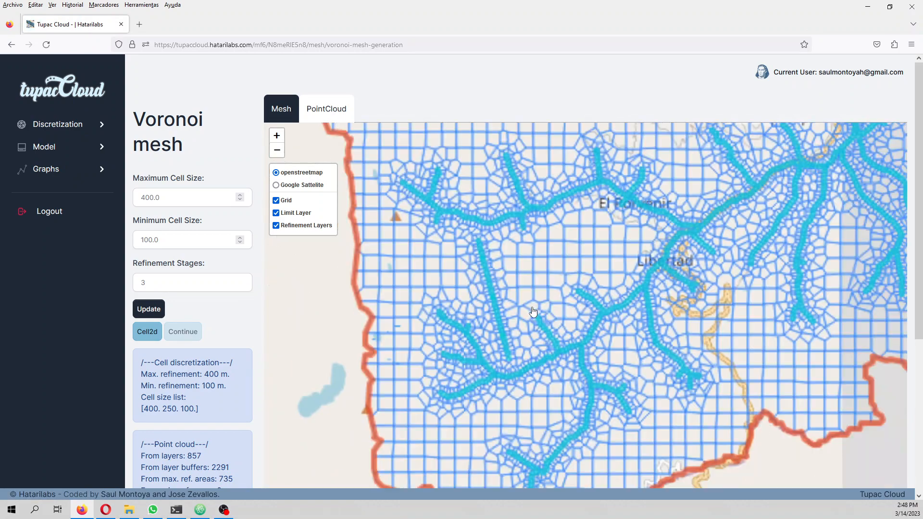
scroll(532, 311, "down", 1)
scroll(767, 310, "down", 2)
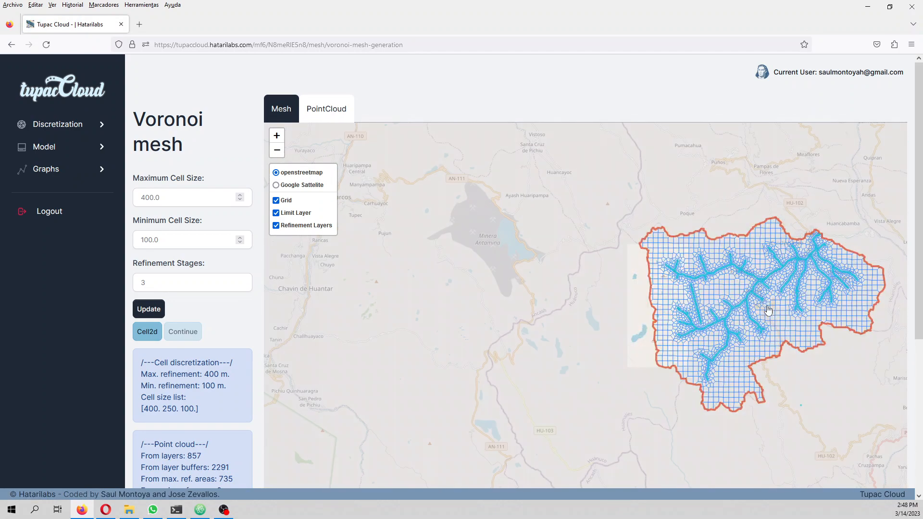
scroll(768, 310, "up", 4)
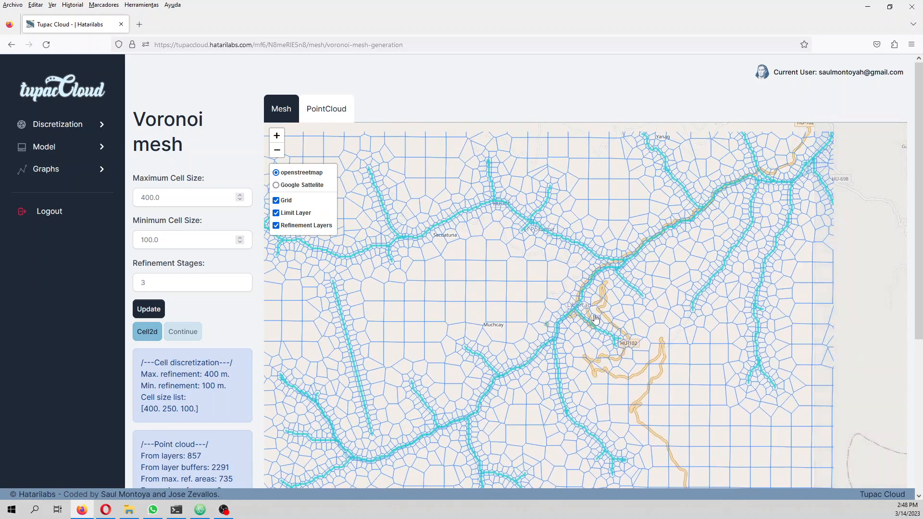
Step: Hide and show the refinement layers, limit layer and grid in turn to examine the mesh map
left_click(294, 226)
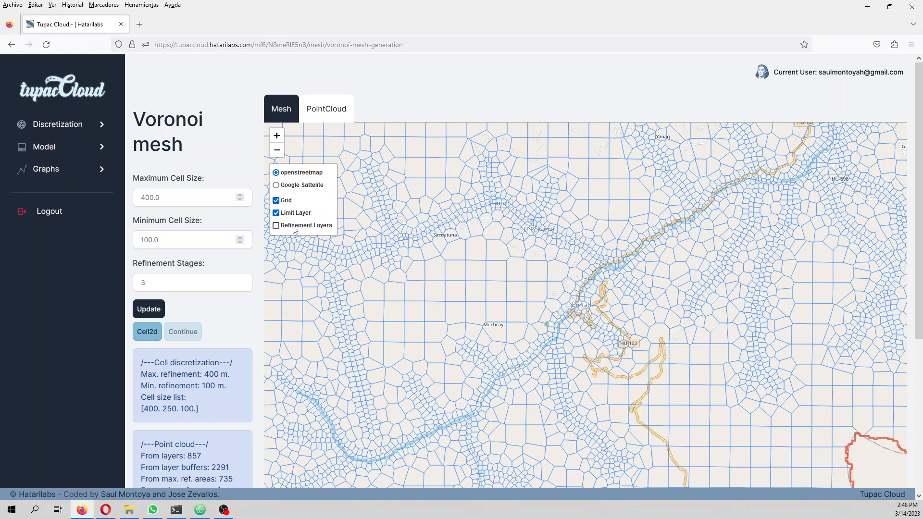
left_click(295, 226)
left_click(282, 214)
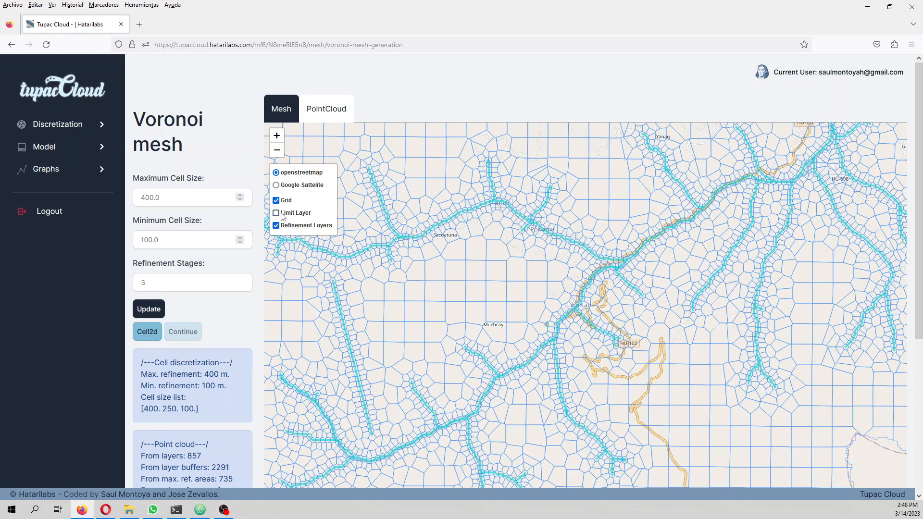
left_click(282, 214)
left_click(277, 202)
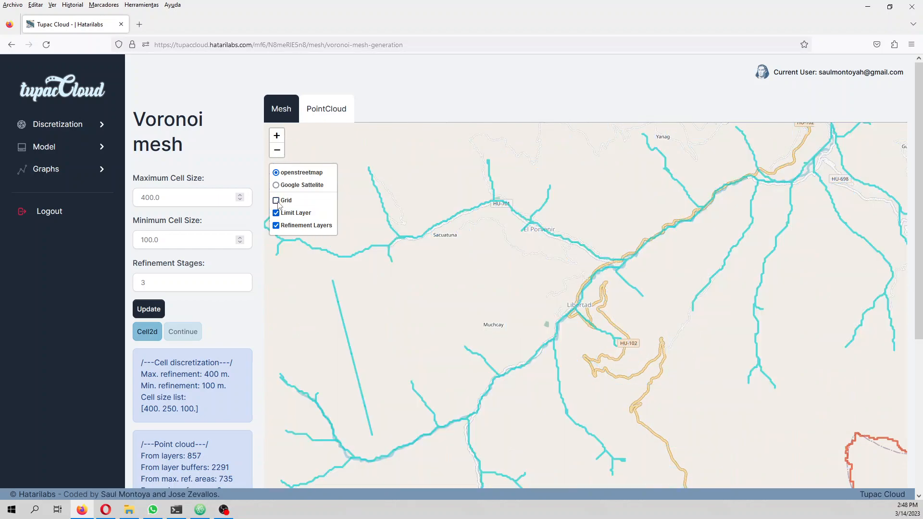
left_click(277, 202)
Step: Compare the mesh on the Google satellite and OpenStreetMap base maps, and view the point cloud
left_click(277, 185)
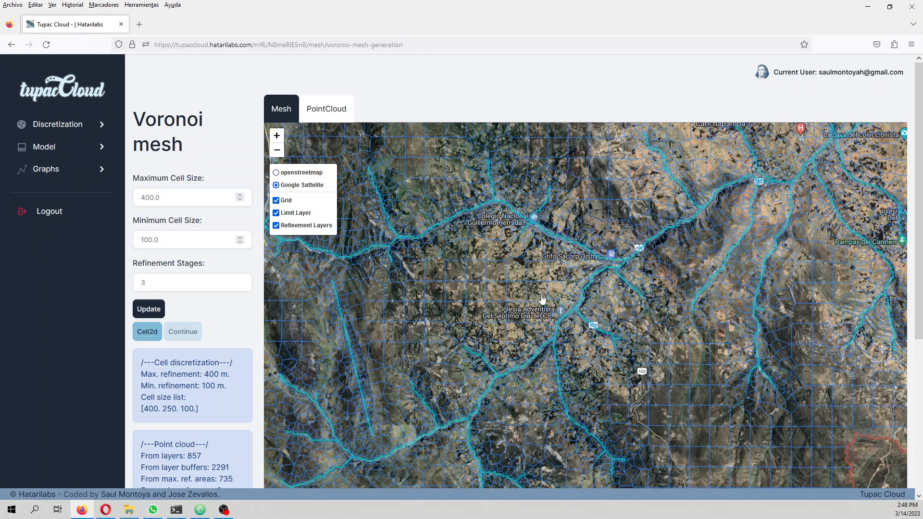
scroll(542, 299, "down", 3)
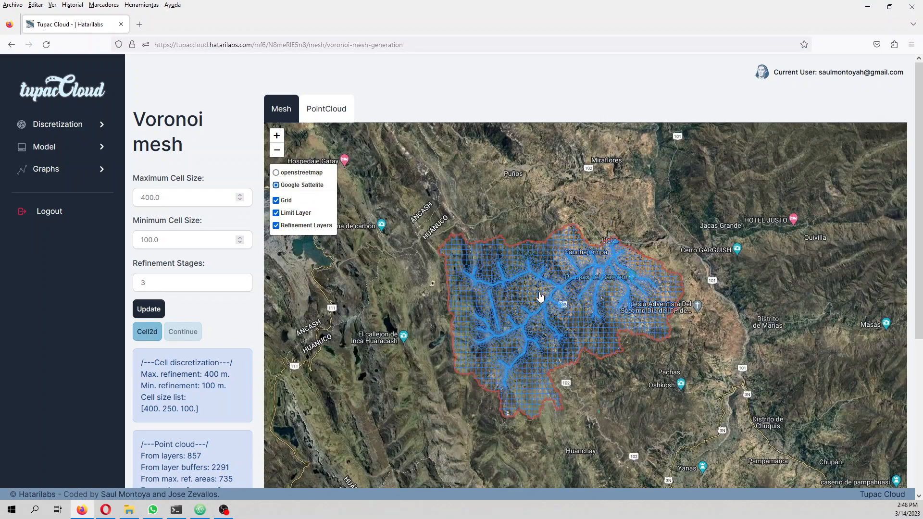
left_click(288, 175)
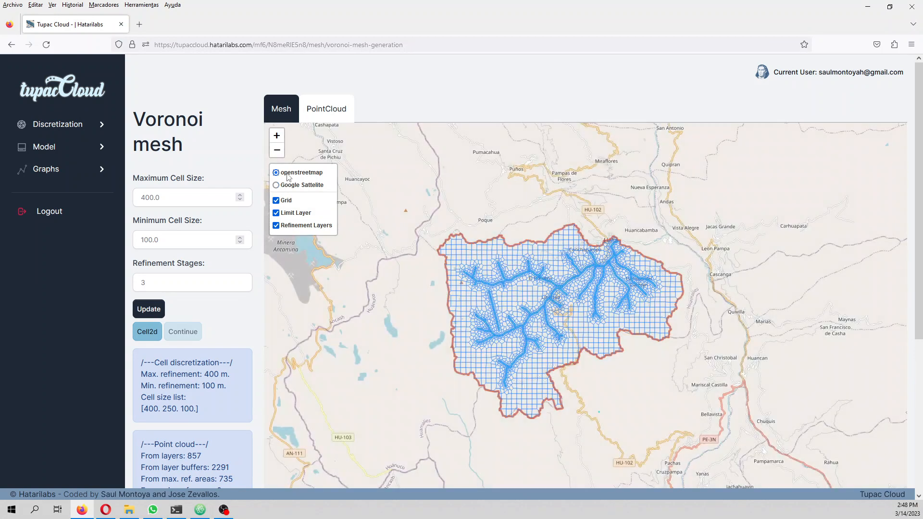
left_click(319, 120)
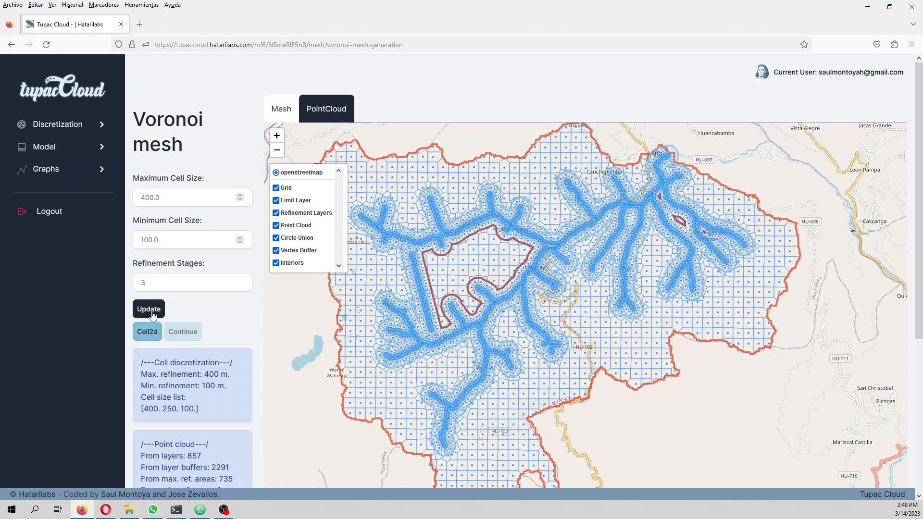
Step: Generate the Cell2d data for the Voronoi mesh and continue to the vertical layer setup
left_click(152, 335)
left_click(151, 333)
left_click(192, 333)
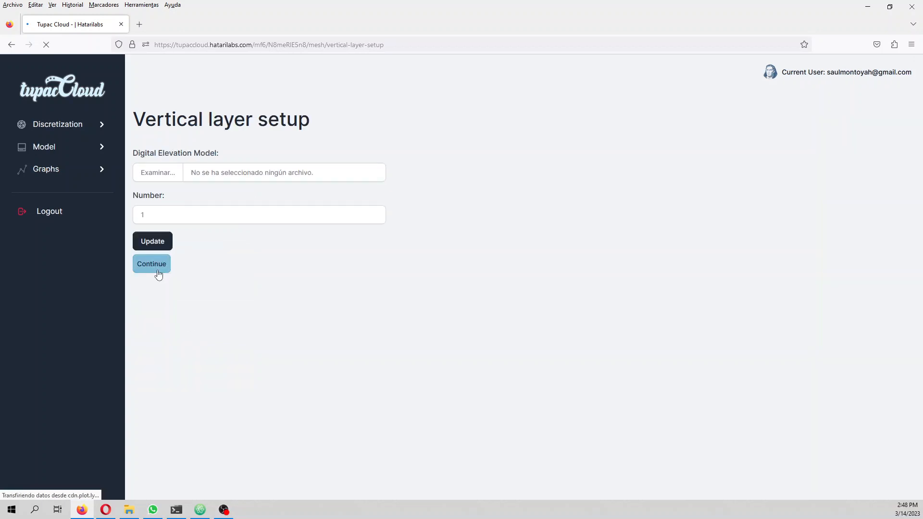
Step: Choose modelDem.tif from the infraestructureTunnel Rst folder as the digital elevation model and set the number of layers to 4
left_click(159, 175)
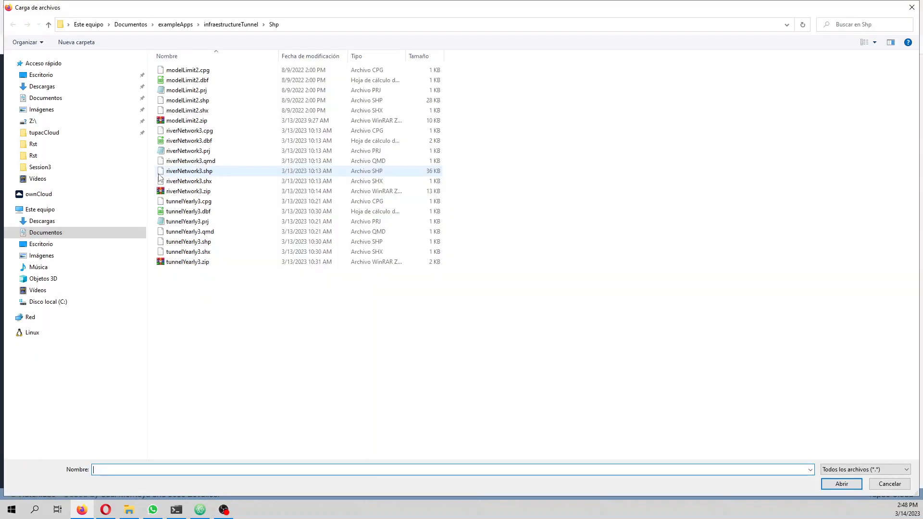
left_click(231, 24)
double_click(214, 71)
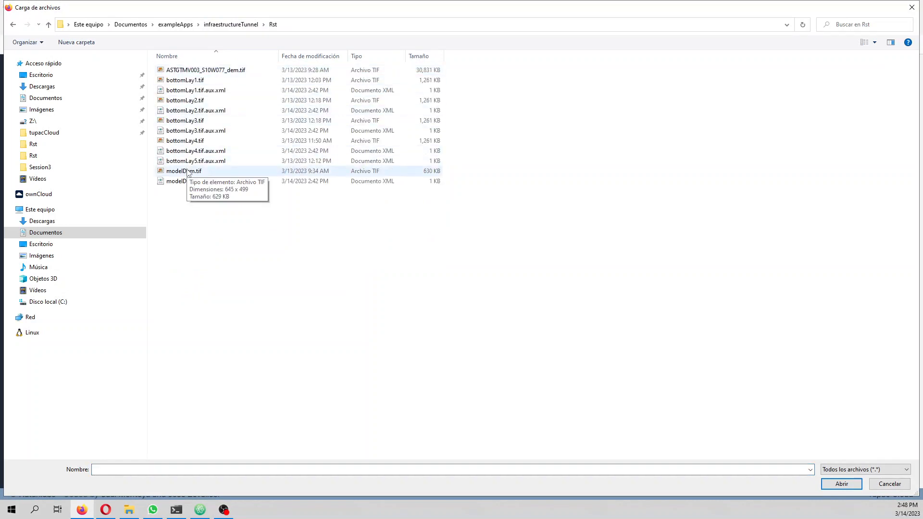
double_click(187, 171)
left_click(152, 215)
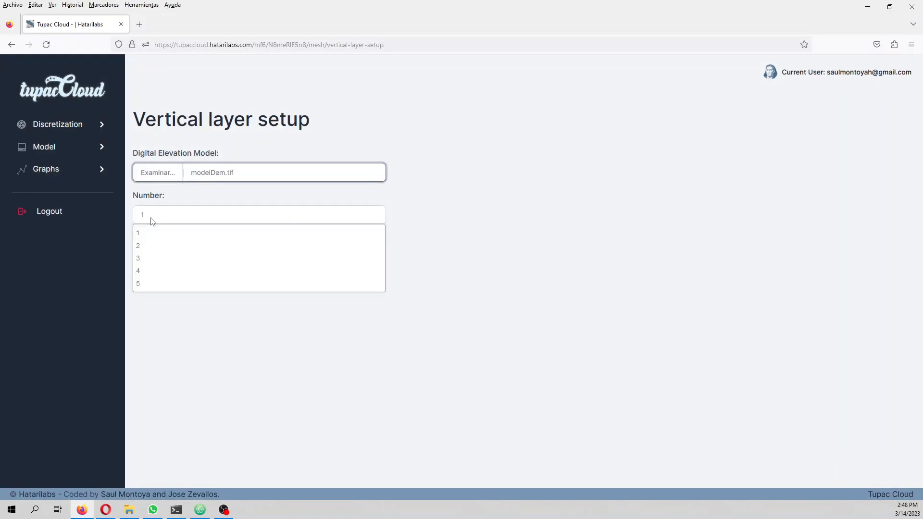
left_click(151, 270)
Step: Switch to File Explorer, examine the raster files in the infraestructureTunnel Rst folder, and return to the browser
mouse_move(136, 513)
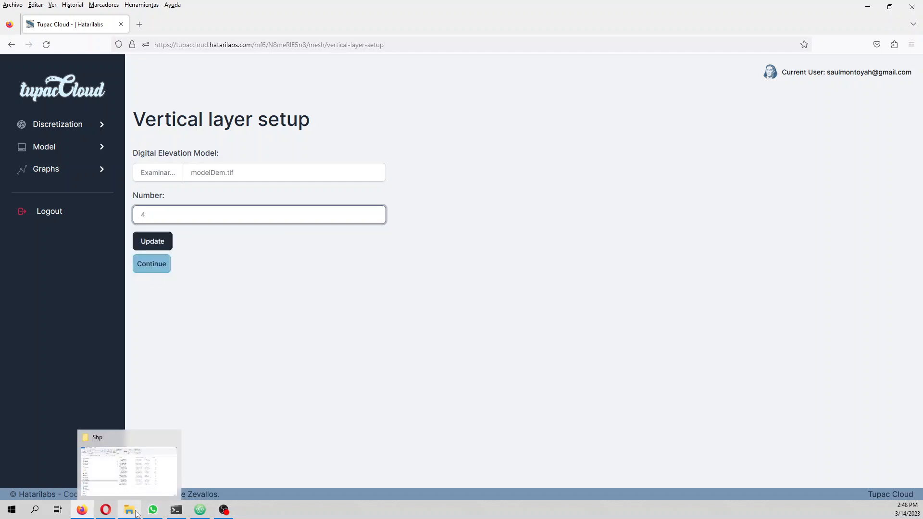
left_click(128, 465)
left_click(128, 466)
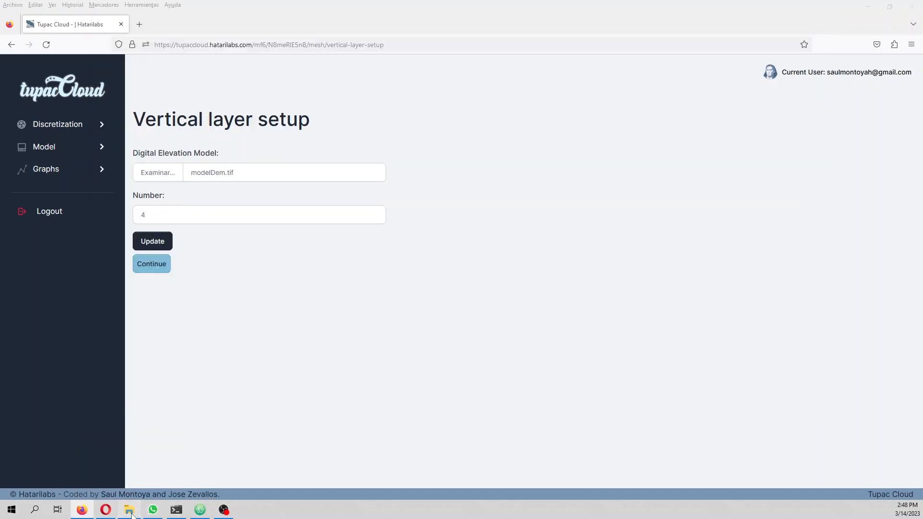
left_click(121, 511)
left_click(211, 95)
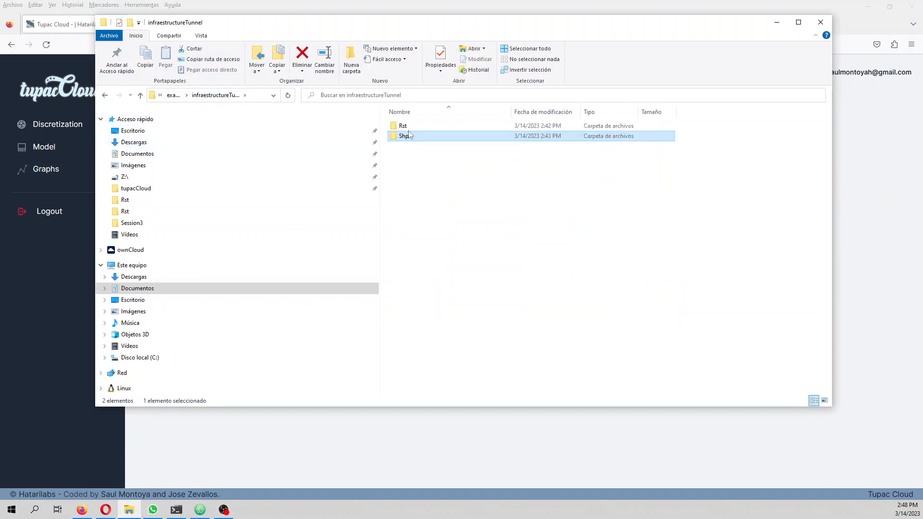
double_click(418, 126)
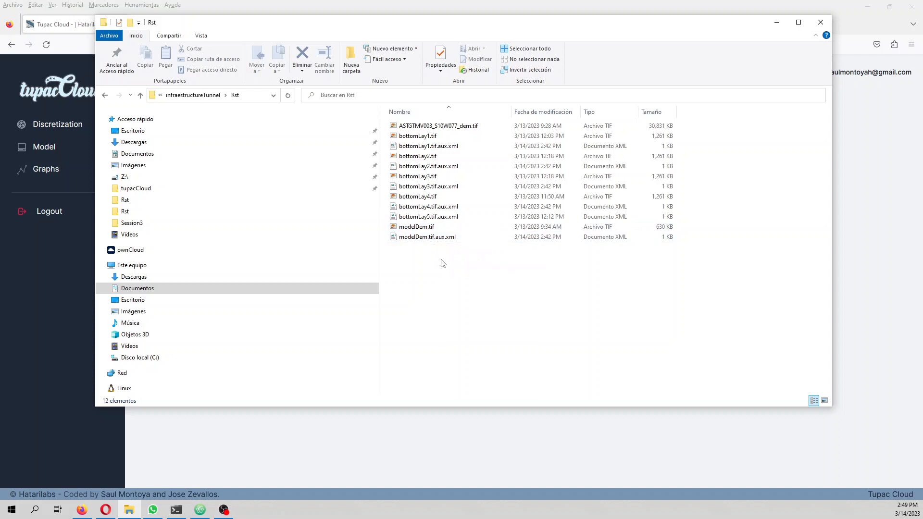
left_click(251, 429)
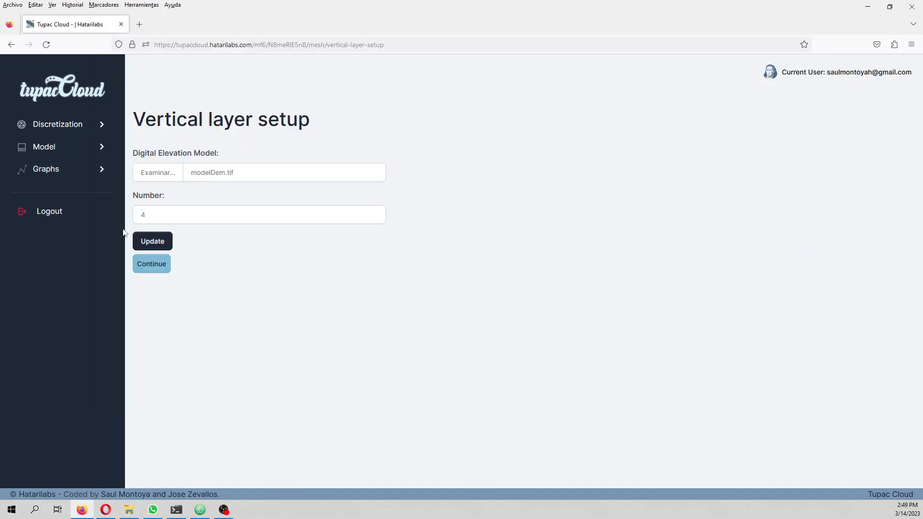
Step: Update the vertical layer setup, inspect the top elevation surface in 3D, and continue to the layer bottom elevations
left_click(152, 242)
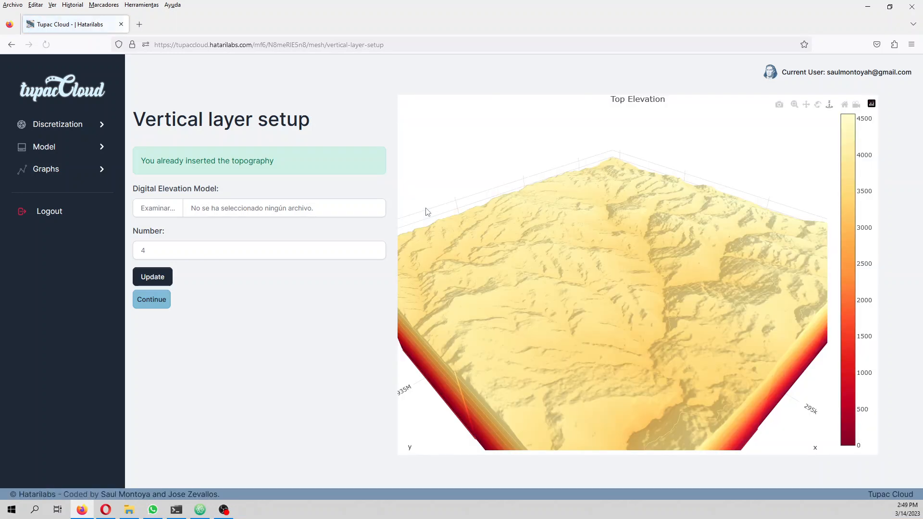
left_click_drag(567, 382, 542, 354)
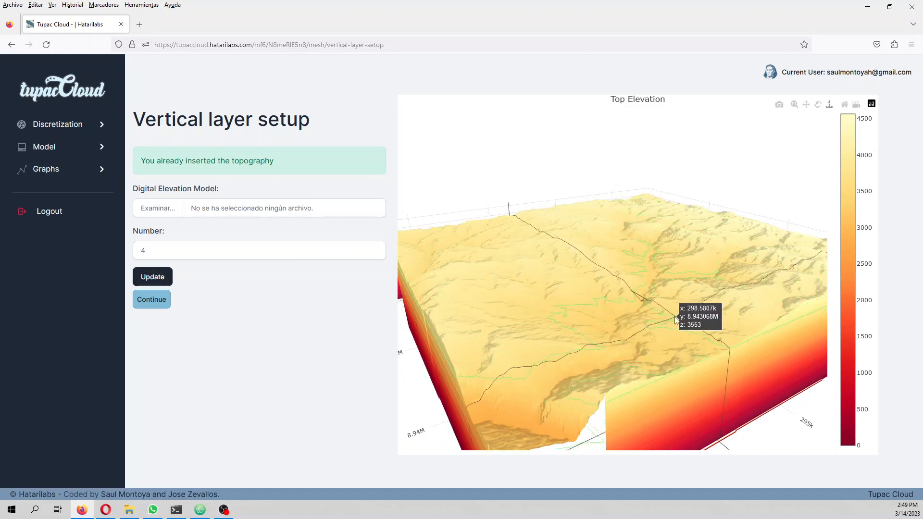
left_click(150, 299)
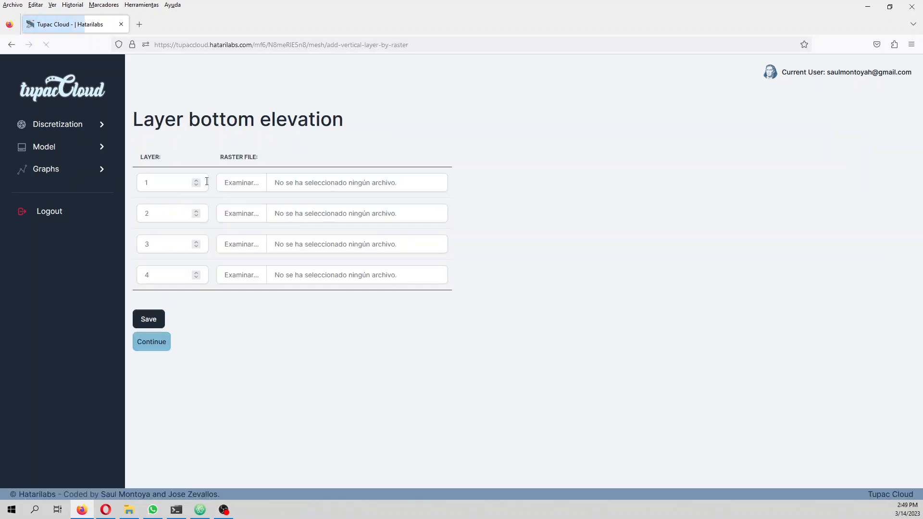
Step: Assign bottomLay1.tif as the bottom elevation raster of layer 1 and bottomLay2.tif for layer 2
left_click(237, 183)
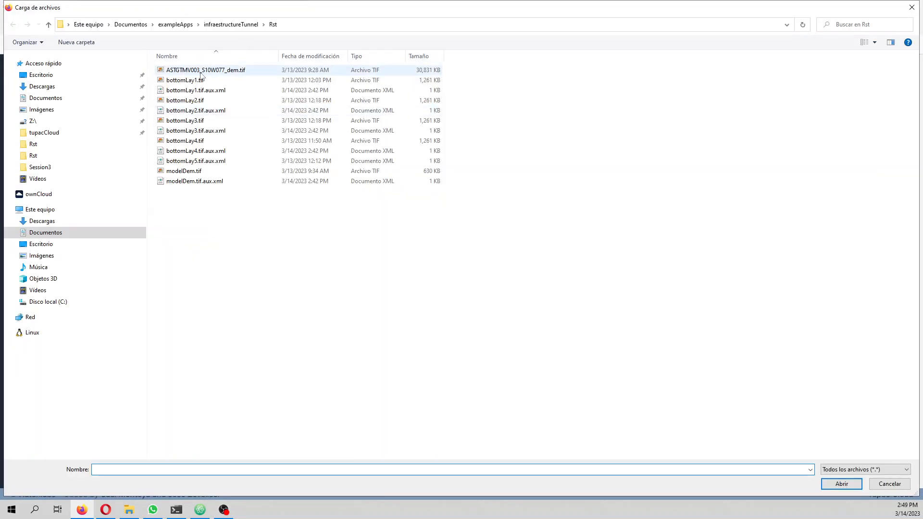
left_click(199, 80)
double_click(200, 80)
left_click(237, 214)
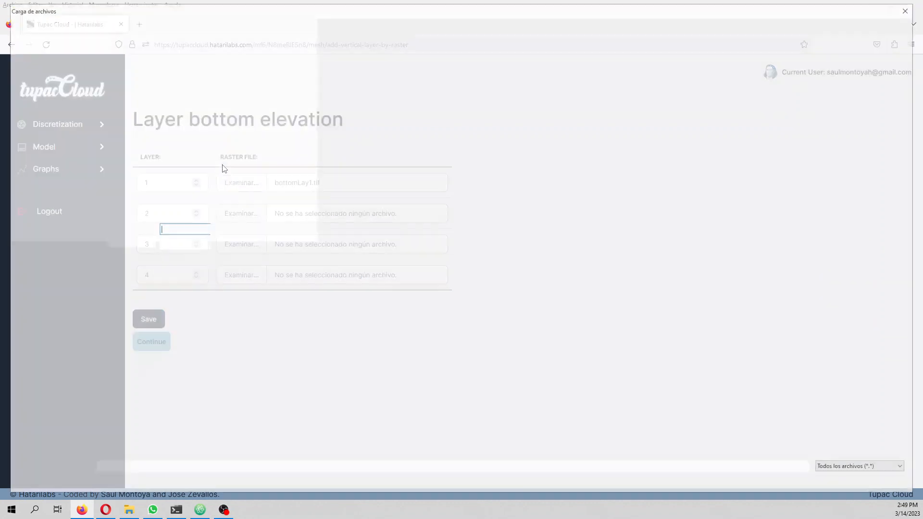
left_click(186, 100)
double_click(185, 100)
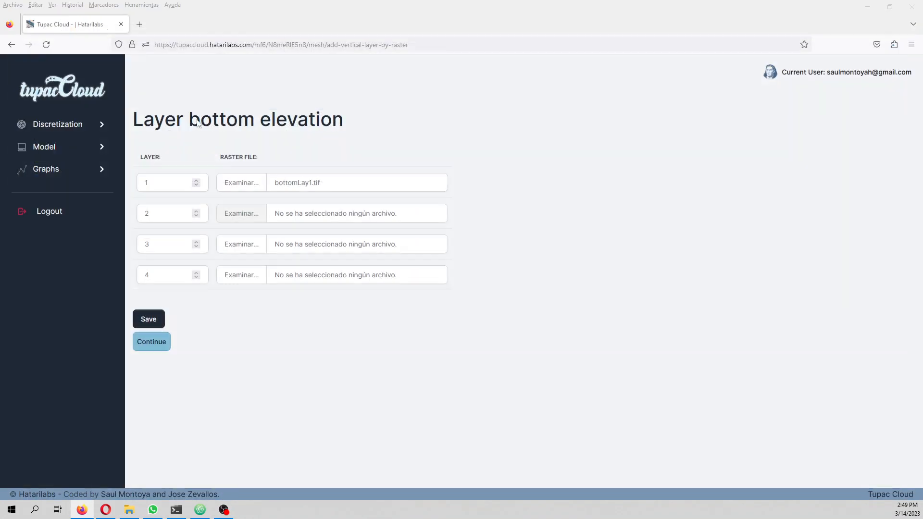
Step: Assign bottomLay3.tif to layer 3 and bottomLay4.tif to layer 4, and save the layer bottom elevations
left_click(233, 244)
left_click(192, 118)
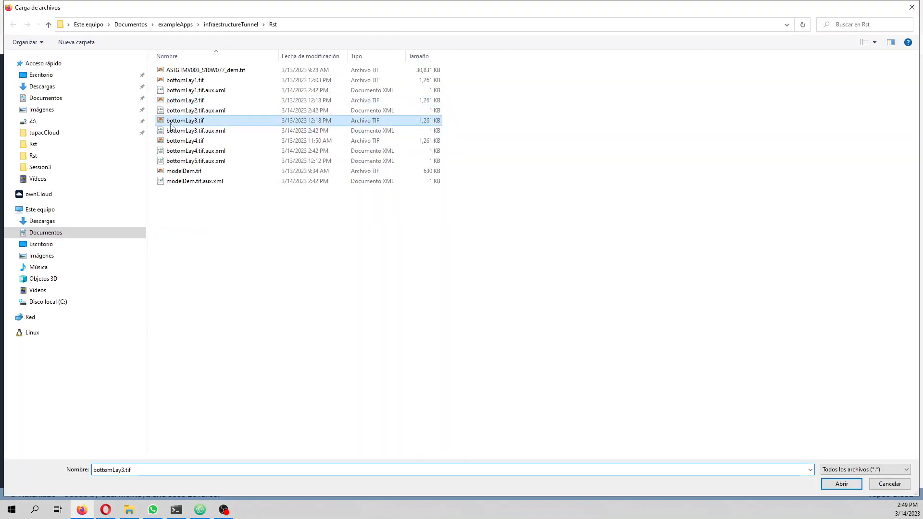
double_click(192, 119)
left_click(242, 275)
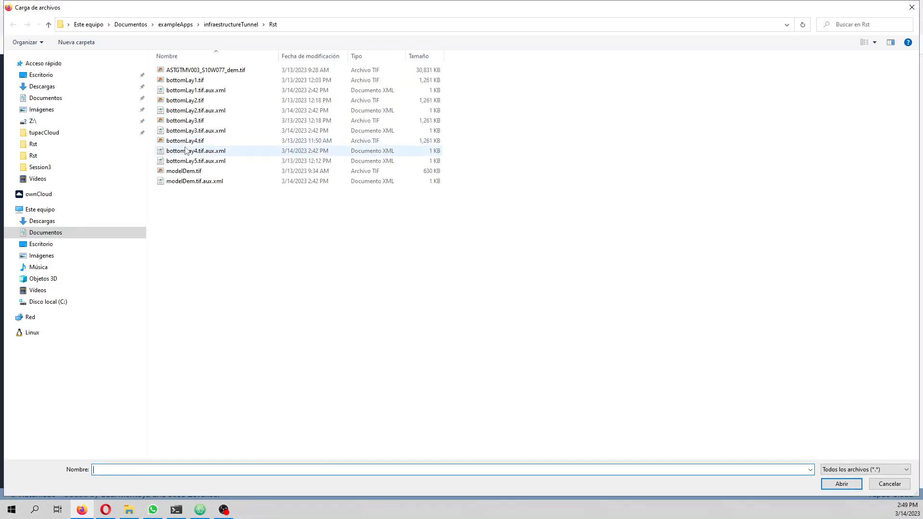
left_click(185, 140)
double_click(185, 140)
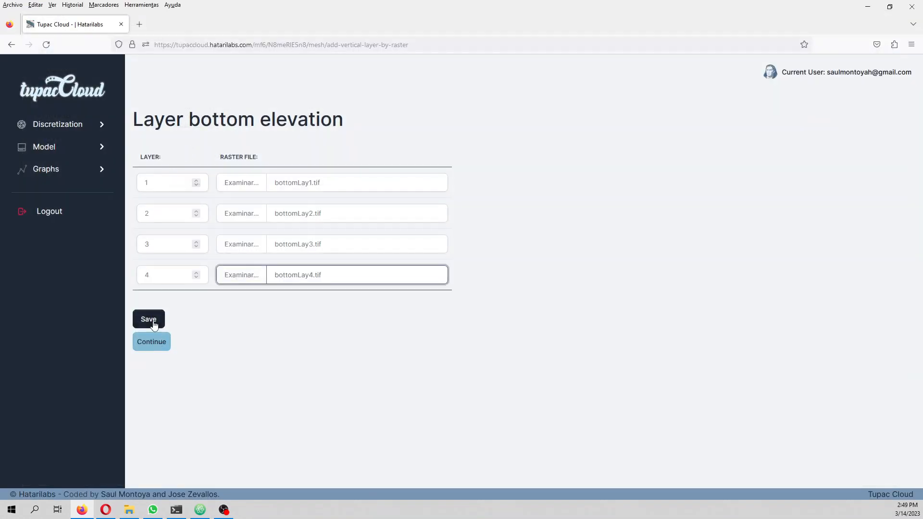
left_click(153, 325)
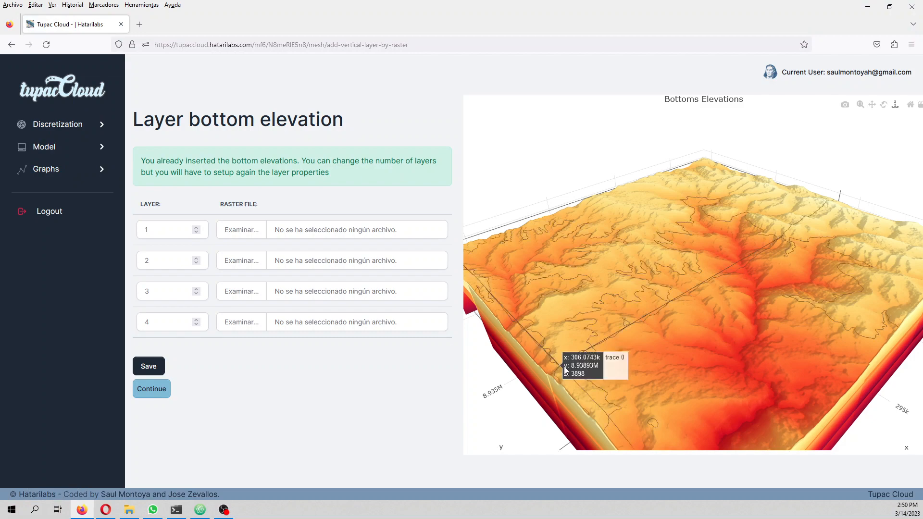
Step: Inspect the layer bottom elevations in 3D from several angles and continue to the stress period setup
left_click_drag(596, 380, 605, 354)
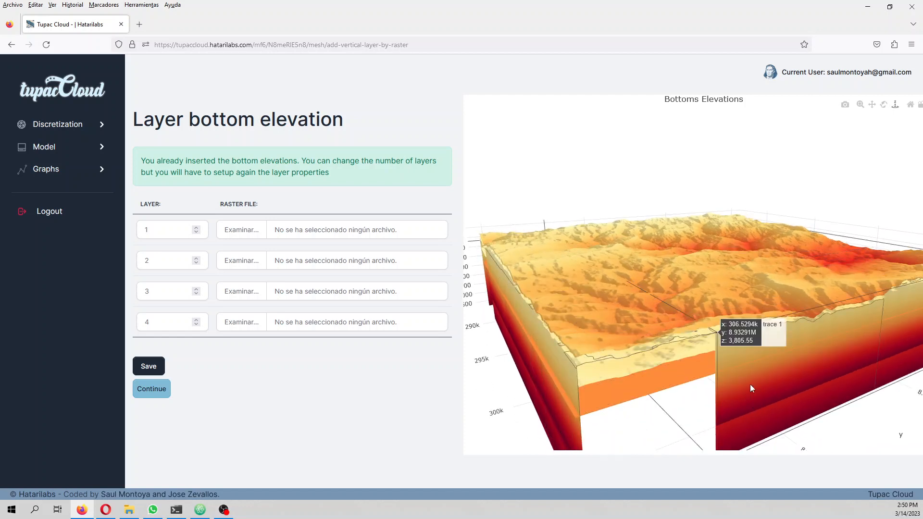
left_click_drag(760, 371, 667, 404)
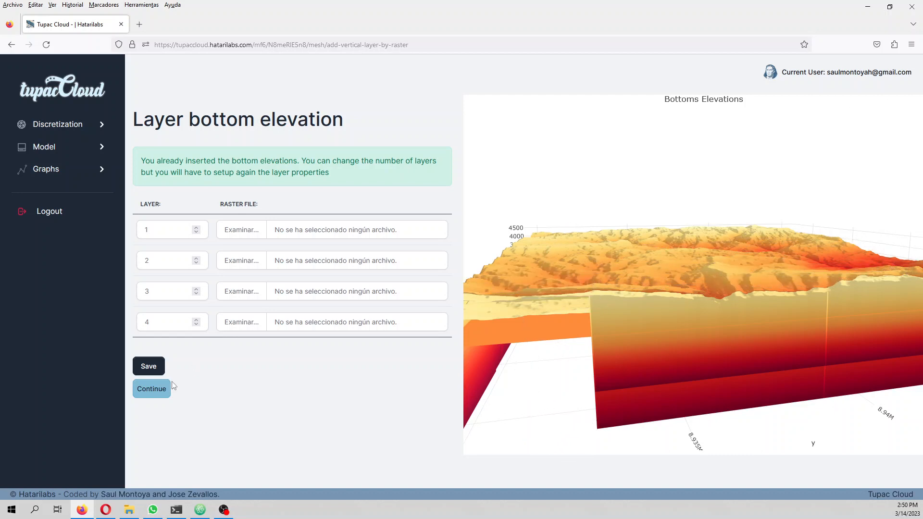
left_click(155, 393)
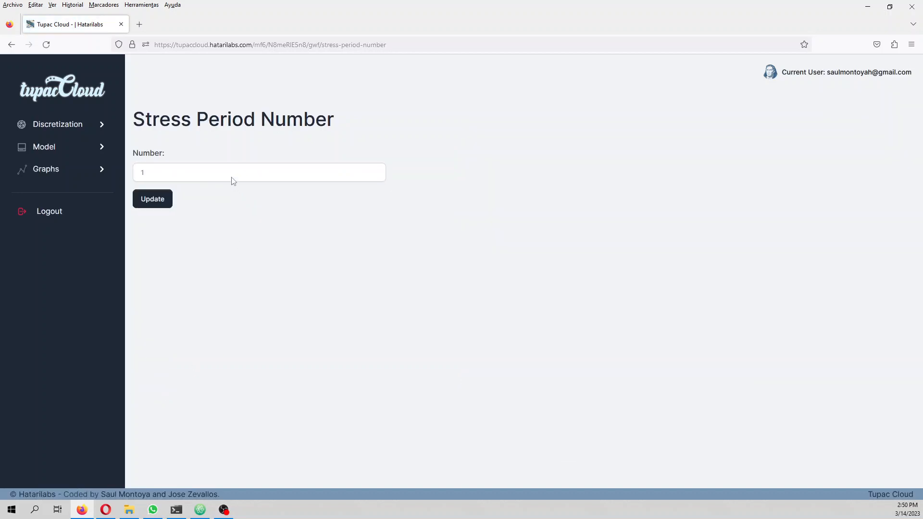
Step: Set the number of stress periods to 5 and update the model
left_click(232, 176)
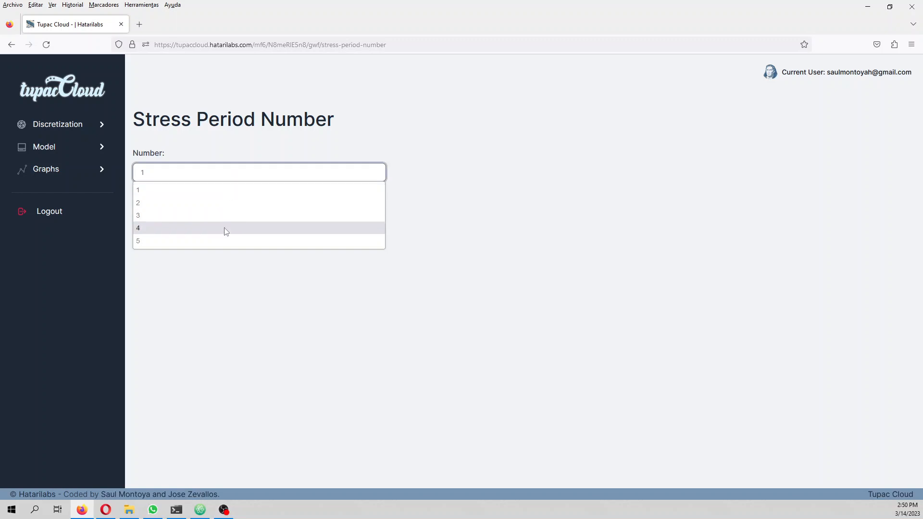
key("alt+Tab")
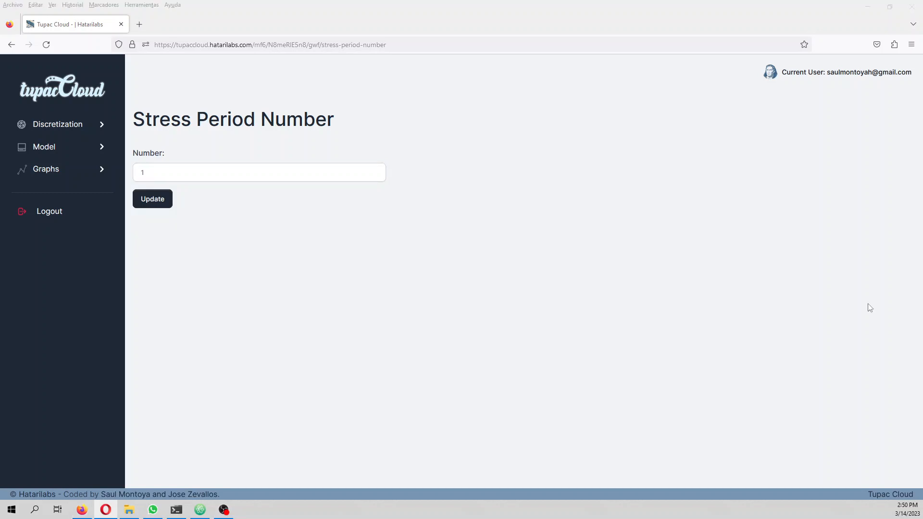
left_click(184, 174)
left_click(160, 242)
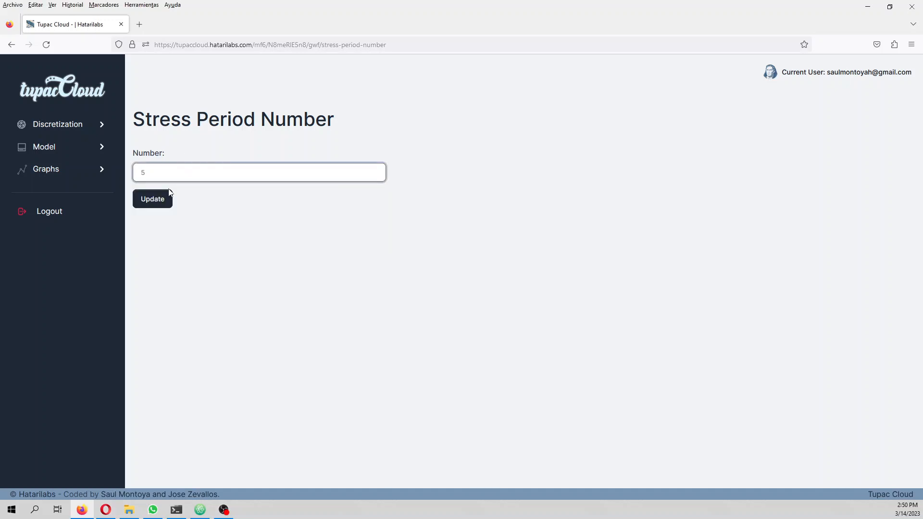
left_click(160, 204)
left_click(160, 204)
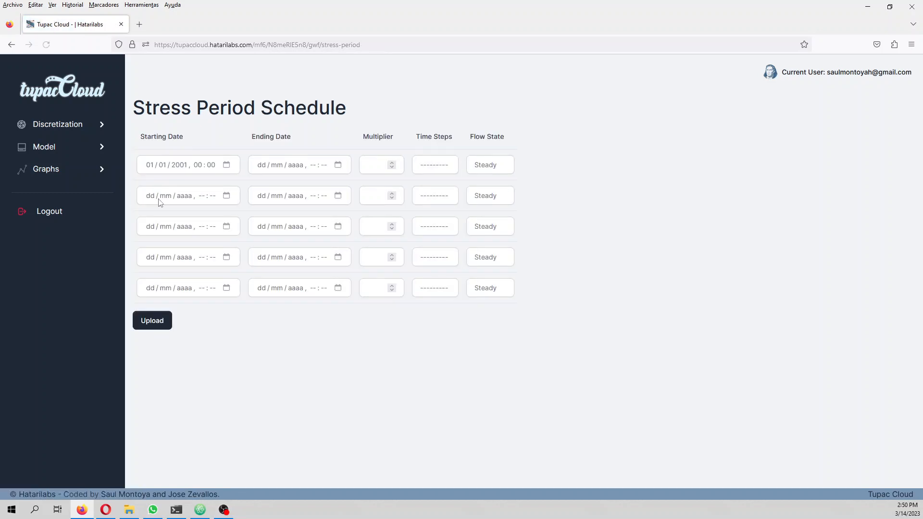
Step: Set the starting date of the first stress period to 31/12/2000, 00:00
left_click(153, 167)
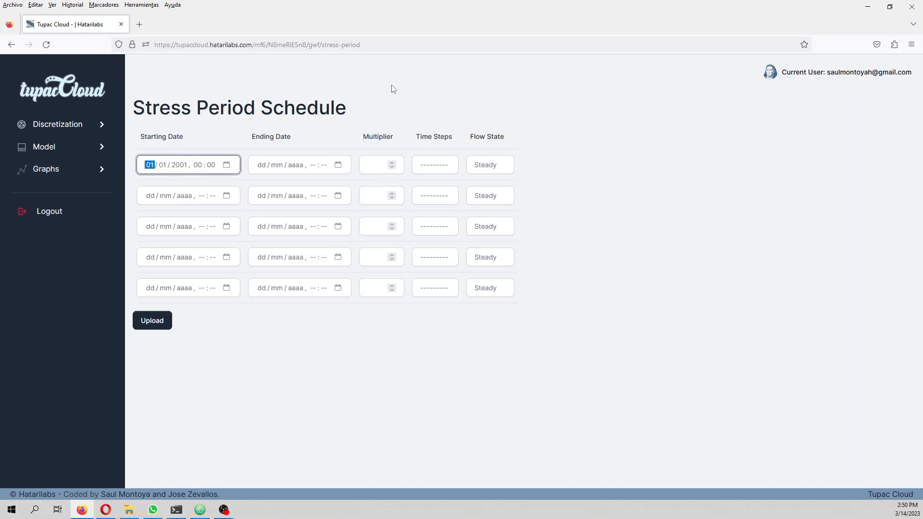
type("12")
key("shift+Tab")
type("31 / 12 / 0200")
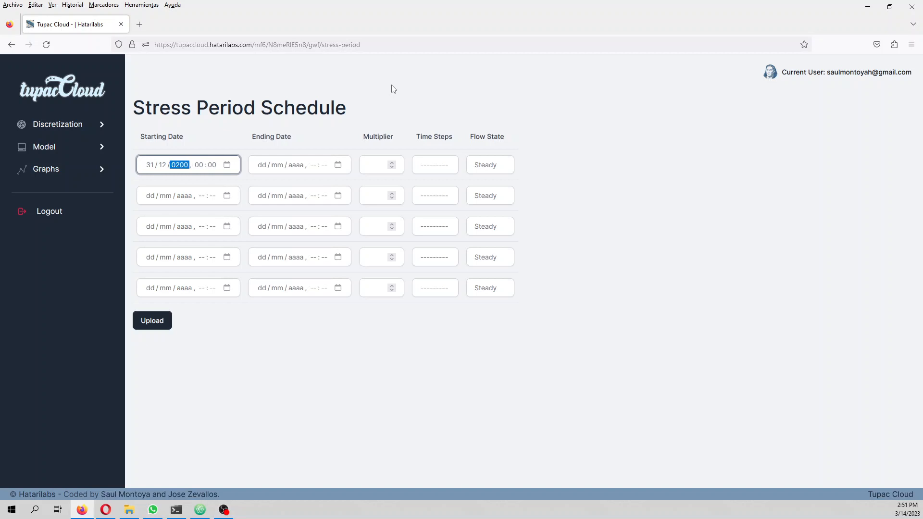
key("Tab")
key("Tab")
key("Tab")
Step: Set the first stress period's ending date to 01/01/2001, 00:00, with multiplier 1, 1 time step and Steady flow
type("01 / ")
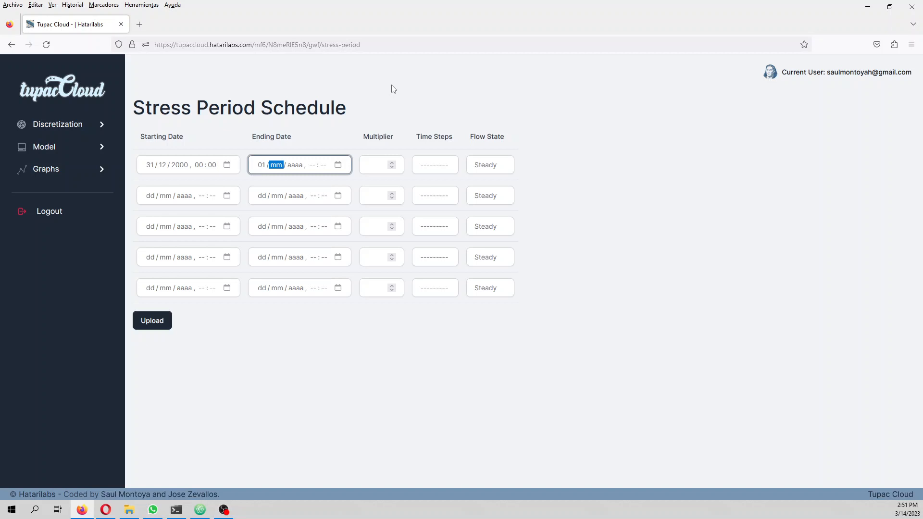
type("01 / 2001")
key("Tab")
type("0000")
key("Tab")
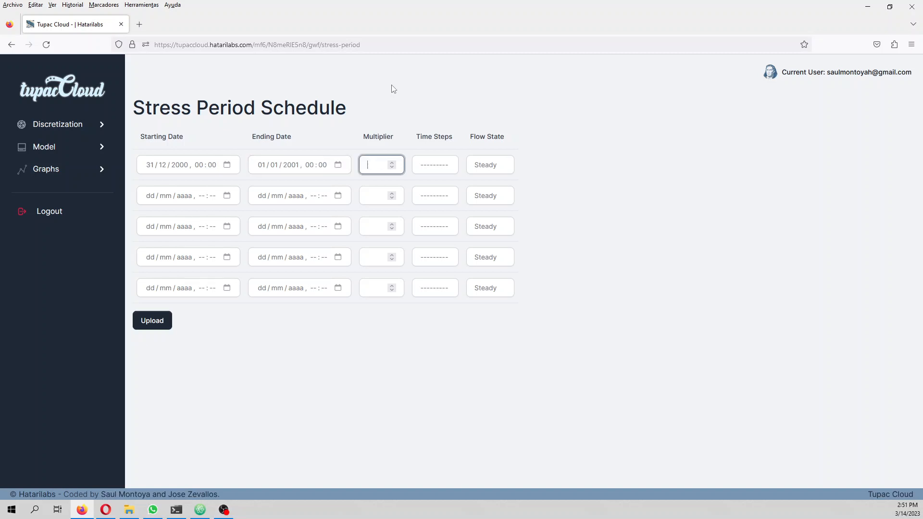
key("Tab")
type("1")
key("Tab")
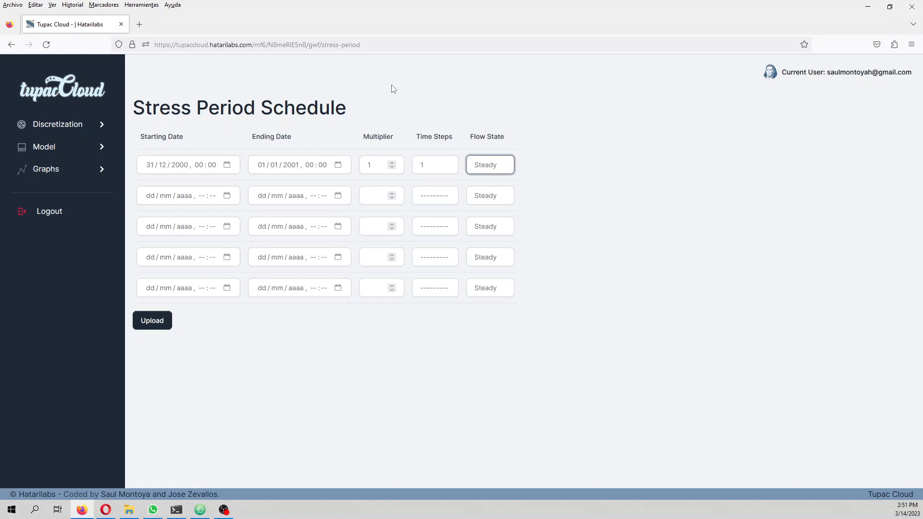
Step: Schedule the second stress period from 01/01/2001, 00:00 to 01/04/2001, 00:00
key("Tab")
type("01012")
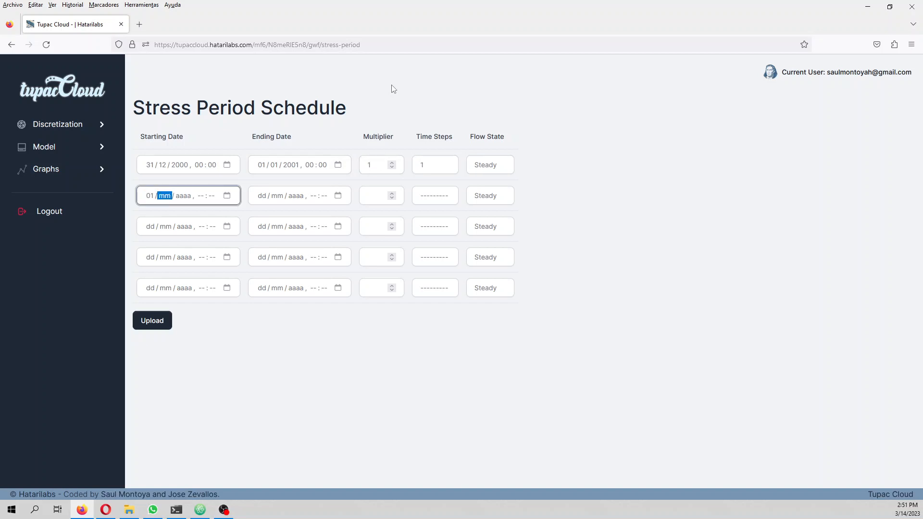
type("1 / 2001")
key("Tab")
key("shift+Tab")
type("0000")
key("Tab")
key("Tab")
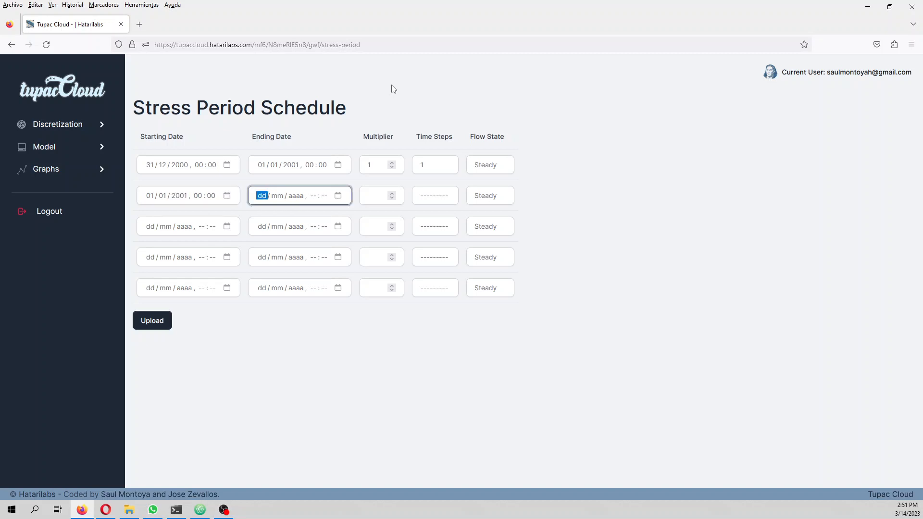
type("01 / 04 / 2001 , 00 : 00")
Step: Give the second stress period a multiplier of 4, 1 time step and the Transient flow state
key("Tab")
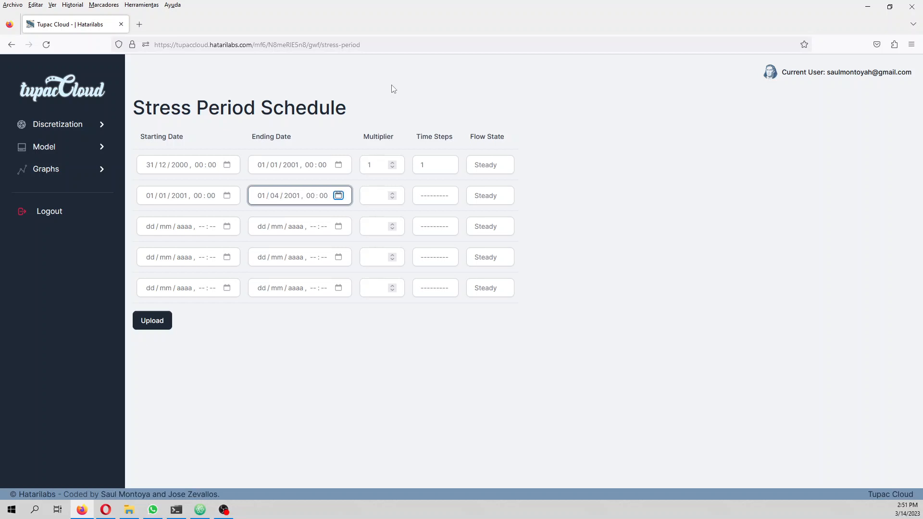
key("Tab")
type("4")
key("Tab")
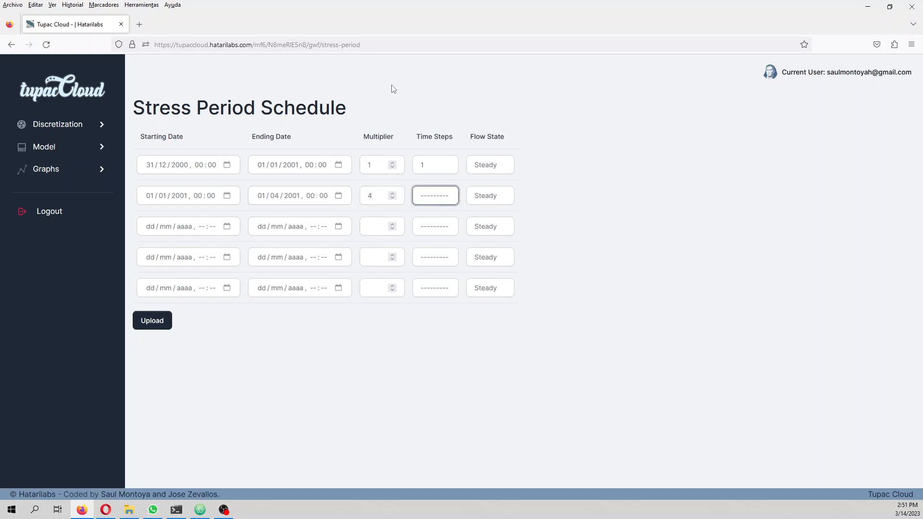
type("1")
key("Tab")
key("Down")
key("Tab")
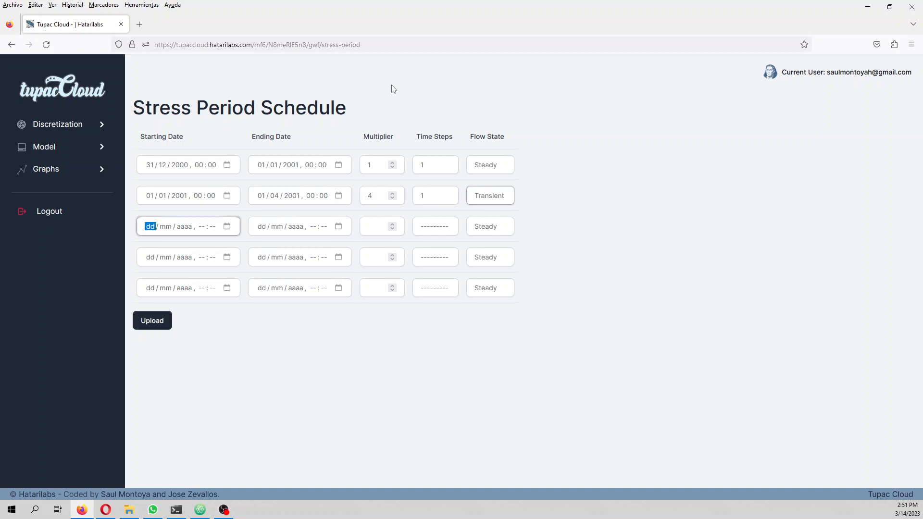
Step: Schedule the third stress period from 01/04/2001, 00:00 to 01/07/2001, 00:00
type("01 / 04 / 2001")
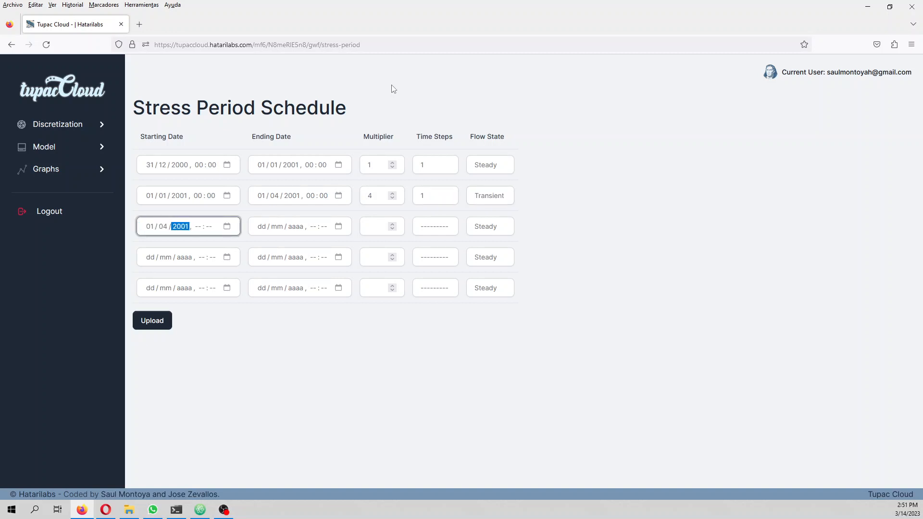
key("Tab")
type("0000")
key("Tab")
key("Tab")
type("01 / 07 / 200")
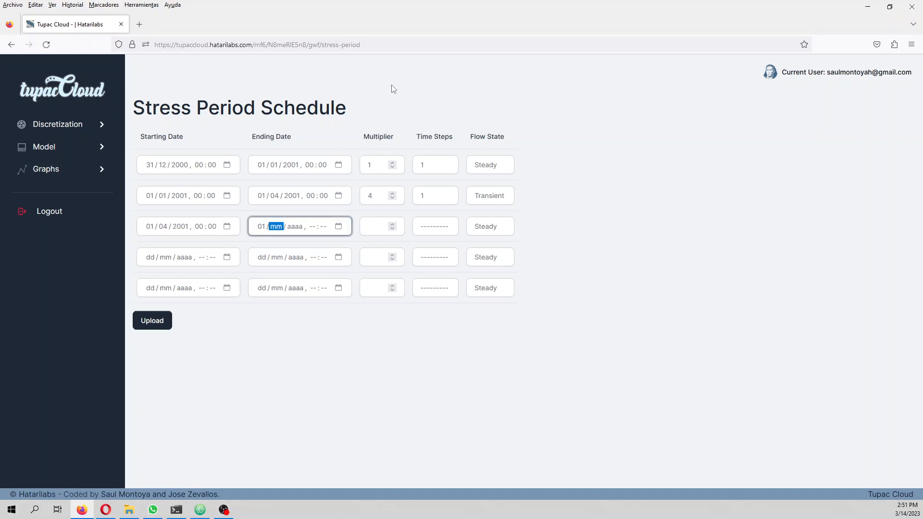
type("1 , 00 : 00")
key("Tab")
key("Tab")
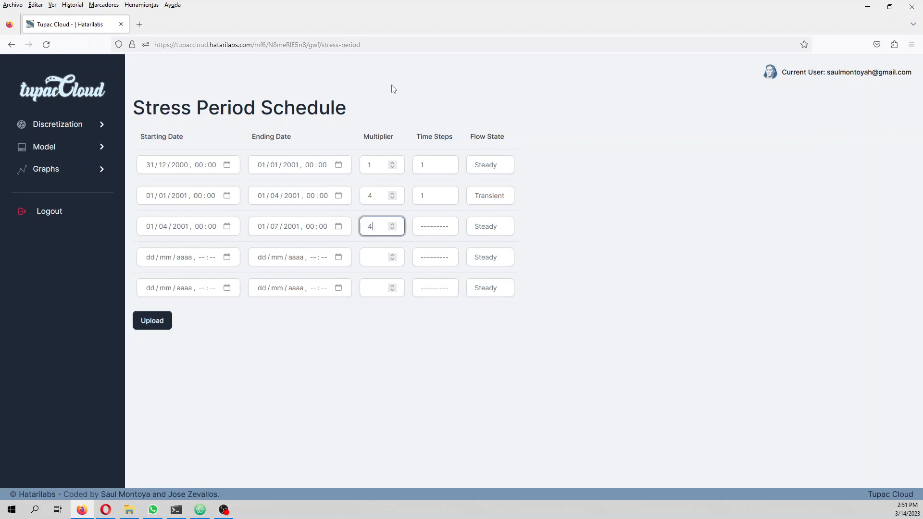
Step: Give the third stress period a multiplier of 4, 1 time step and the Transient flow state
key("Tab")
key("Tab")
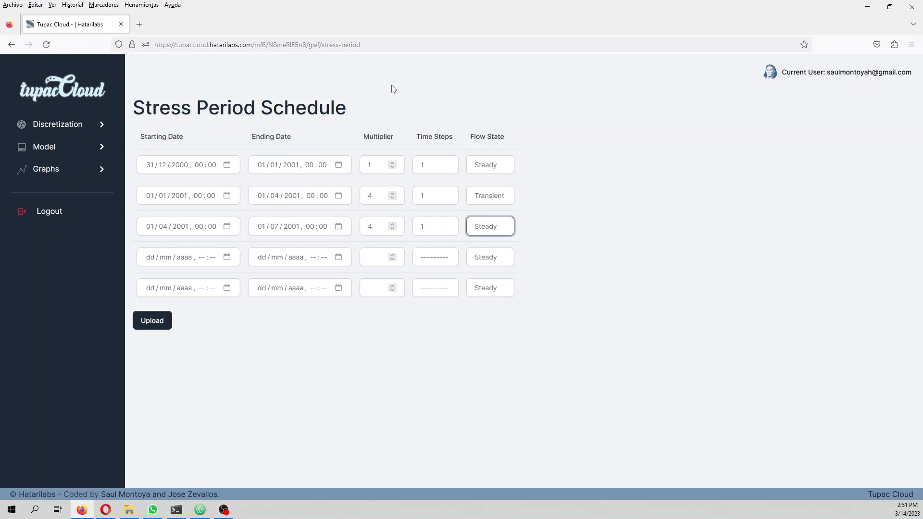
key("Down")
Step: Schedule the fourth stress period from 01/07/2001, 00:00 to 01/10/2001, 00:00
key("Tab")
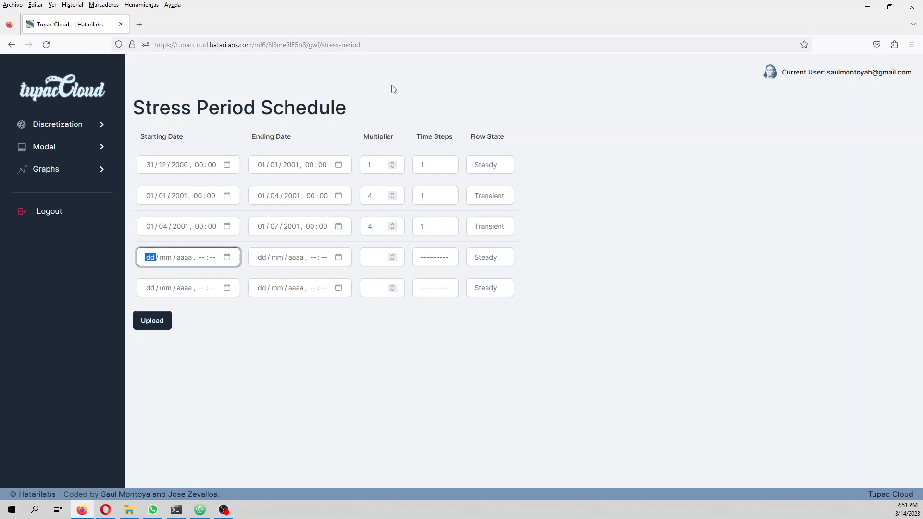
type("01 / 07 / 2001 , 00 : 00")
key("Tab")
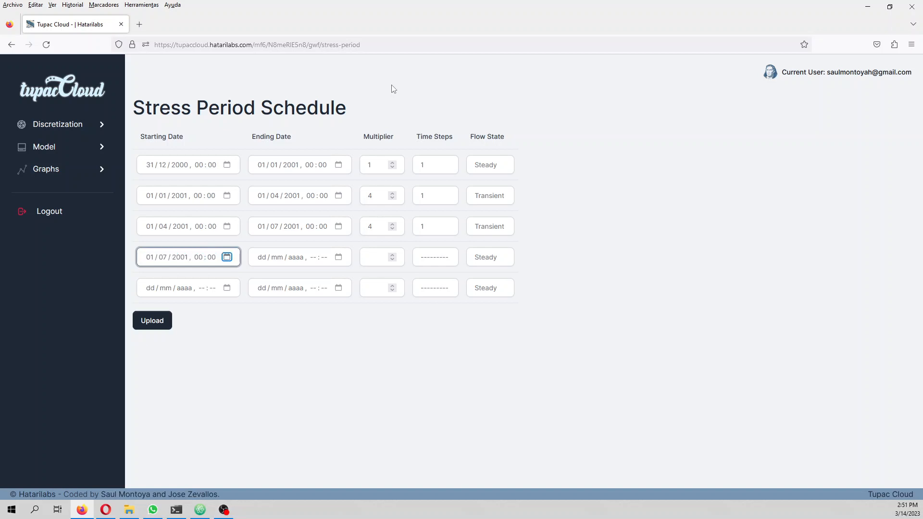
key("Tab")
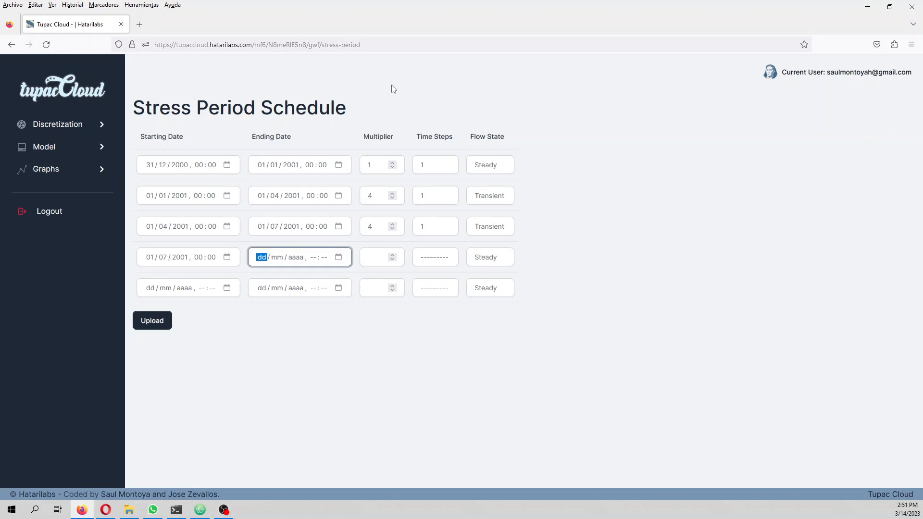
type("01 / 10 / 2001")
key("Tab")
type("0000")
Step: Give the fourth stress period a multiplier of 4, 1 time step and the Transient flow state
key("Tab")
type("4")
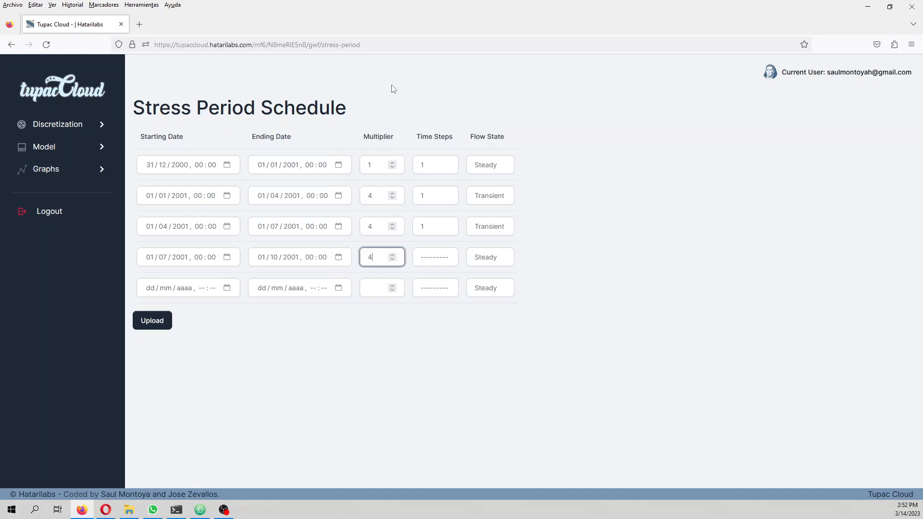
key("Tab")
type("1")
key("Tab")
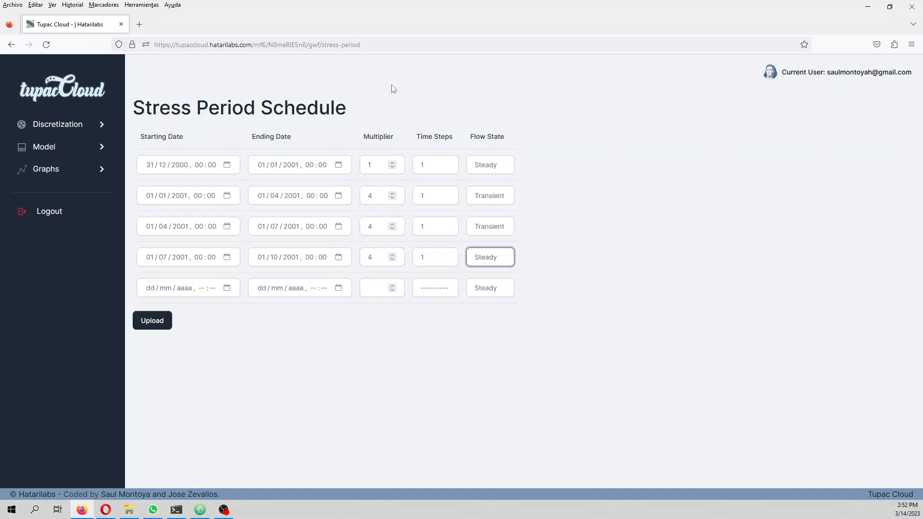
key("Down")
key("Tab")
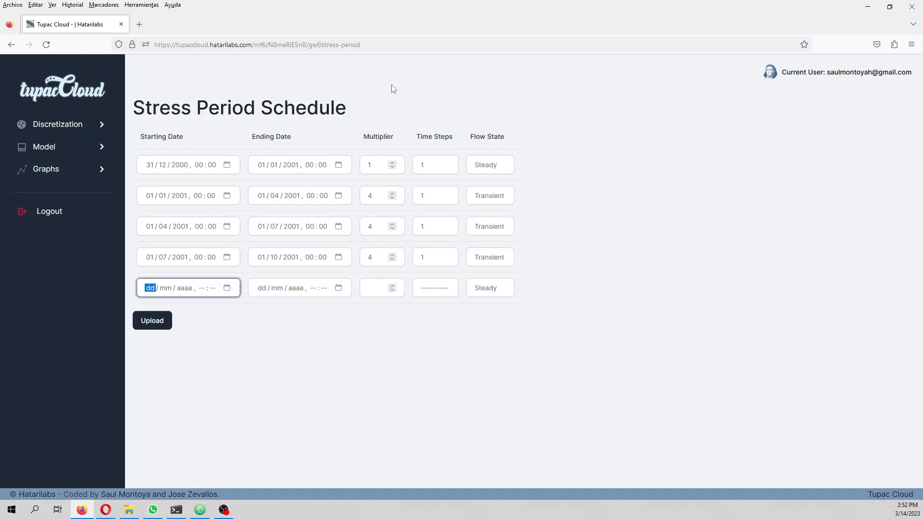
Step: Schedule the fifth stress period from 01/10/2001, 00:00 to 01/01/2002, 00:00
type("01 / 10 / 2001 , 00 : 00")
key("Tab")
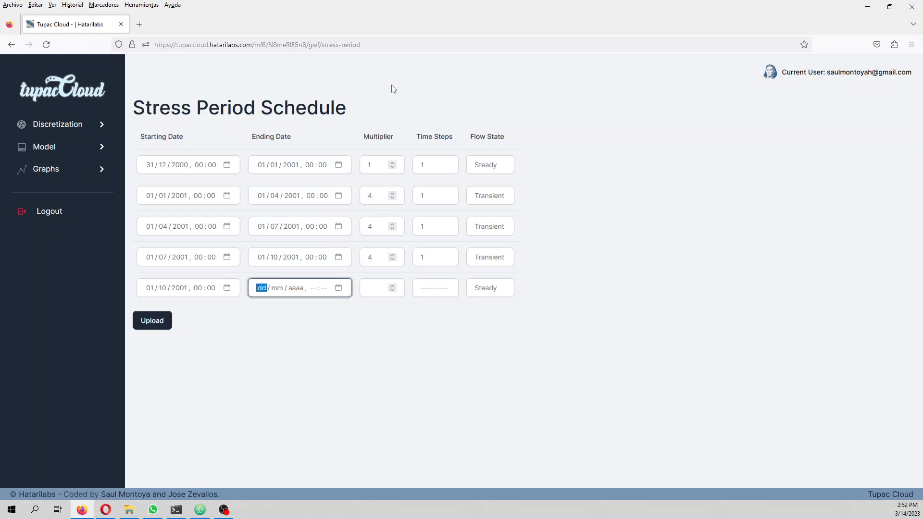
type("01 / 01 / 2002 , 00 : 00")
key("Tab")
key("Tab")
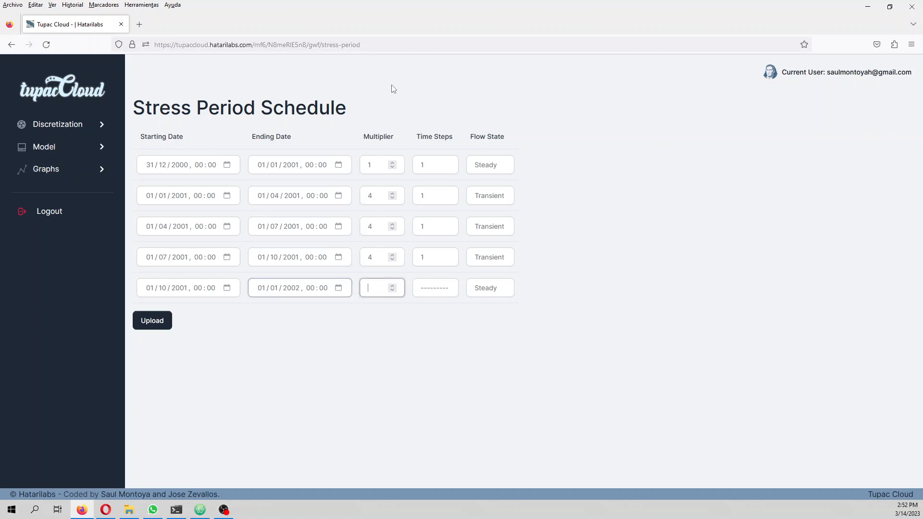
Step: Give the fifth stress period multiplier 4, 1 time step and Transient flow, and upload the stress period schedule
type("4")
key("Tab")
type("1")
key("Tab")
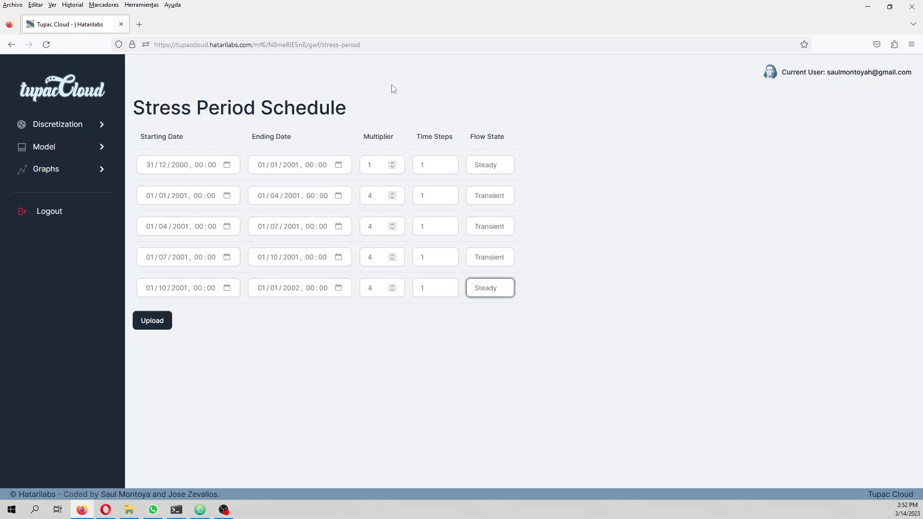
key("Down")
left_click(147, 323)
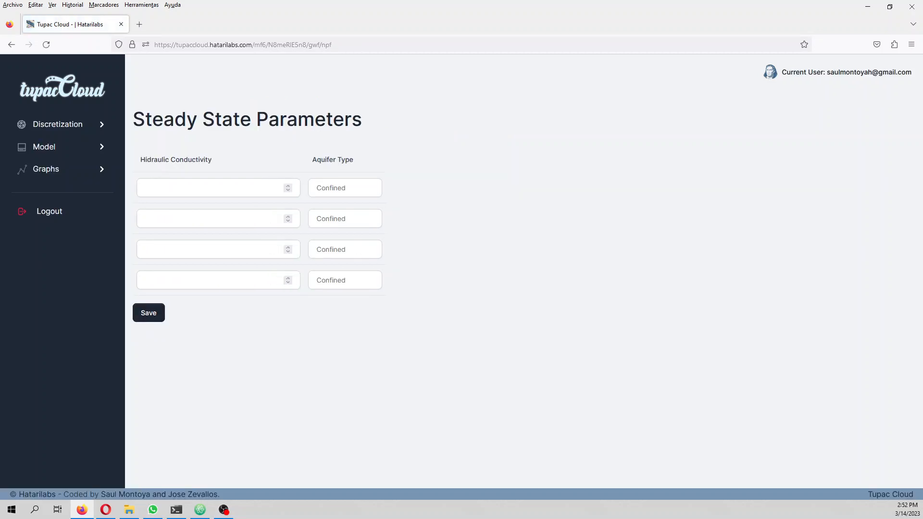
Step: Set the first layer's hydraulic conductivity to 0.0004 and its aquifer type to Convertible
key("alt+Tab")
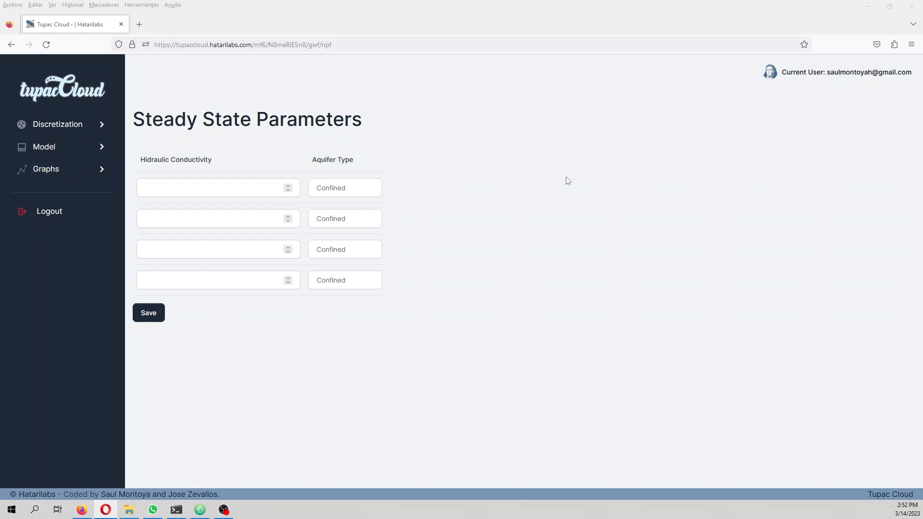
left_click(187, 188)
type("0.0004")
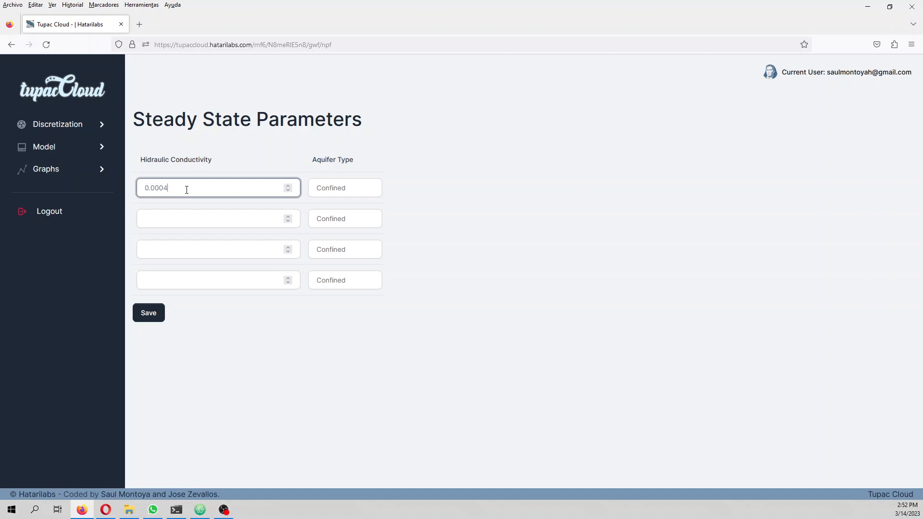
key("Tab")
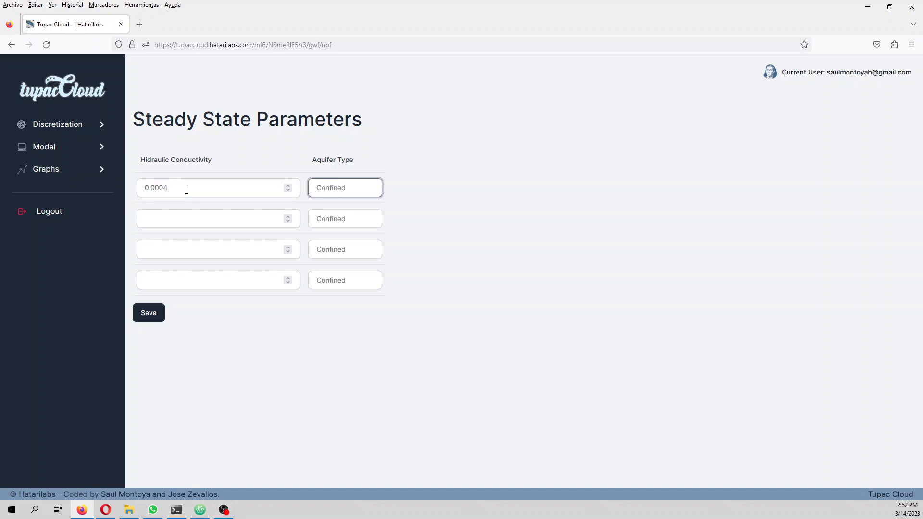
key("Down")
key("Tab")
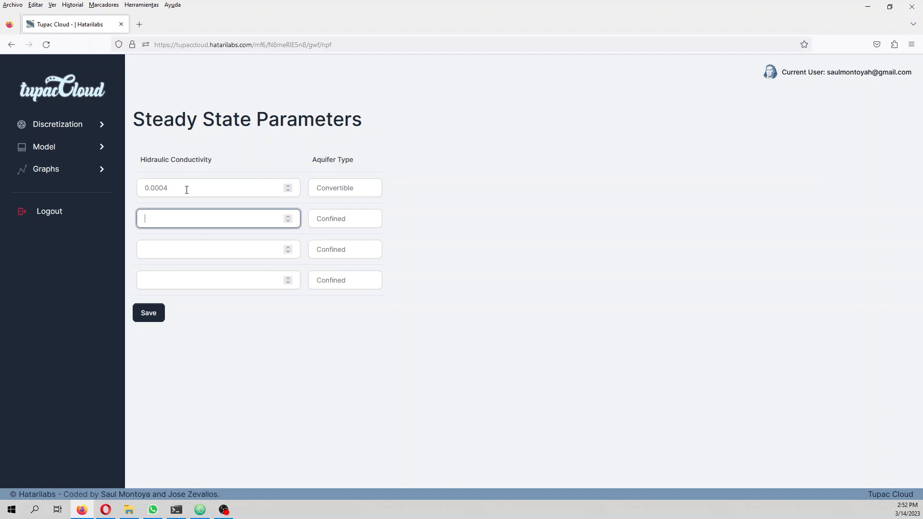
Step: Set the second layer's hydraulic conductivity to 5e-7 and its aquifer type to Convertible
type("5e-7")
key("Tab")
key("Down")
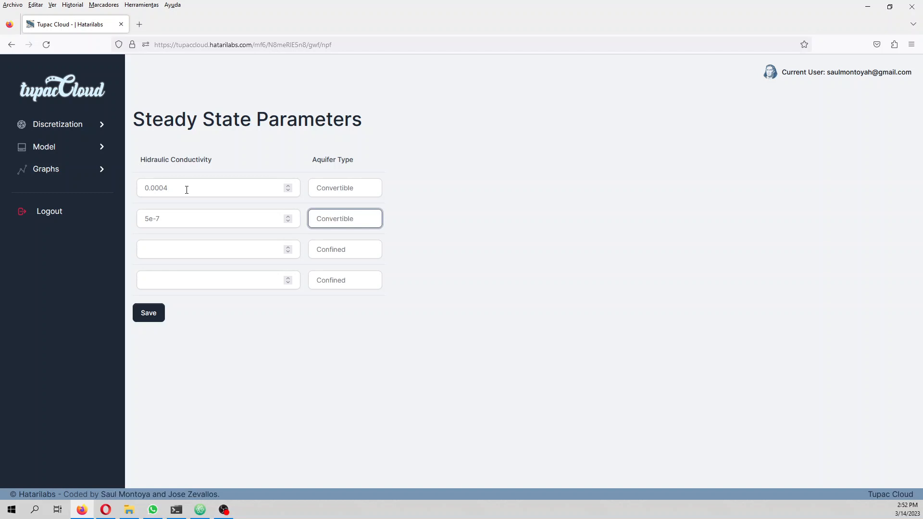
key("Tab")
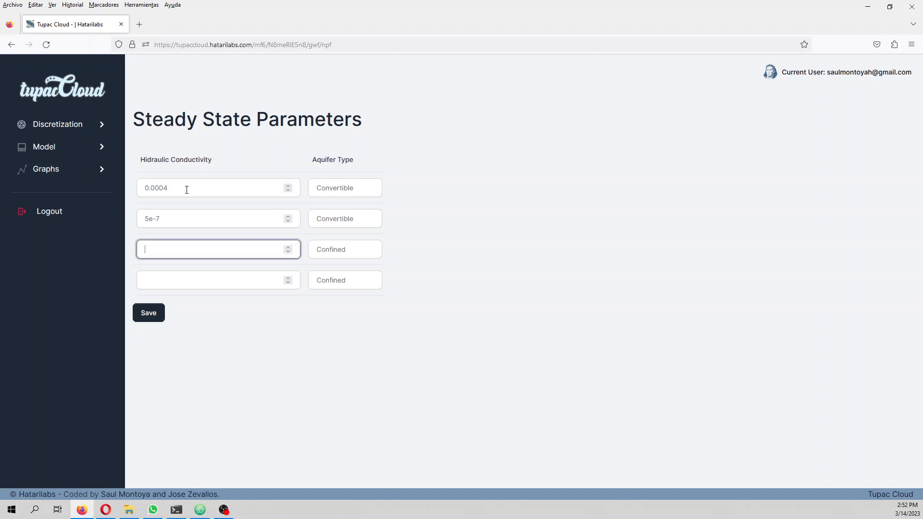
Step: Give the third layer a hydraulic conductivity of 1e-7, enter the fourth layer's conductivity with both Confined, and save the steady state parameters
type("1e-7")
key("Tab")
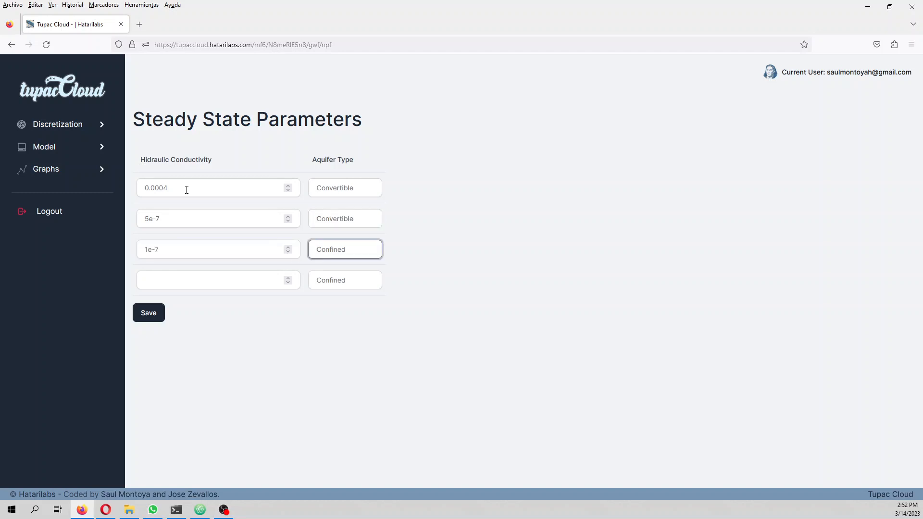
key("Tab")
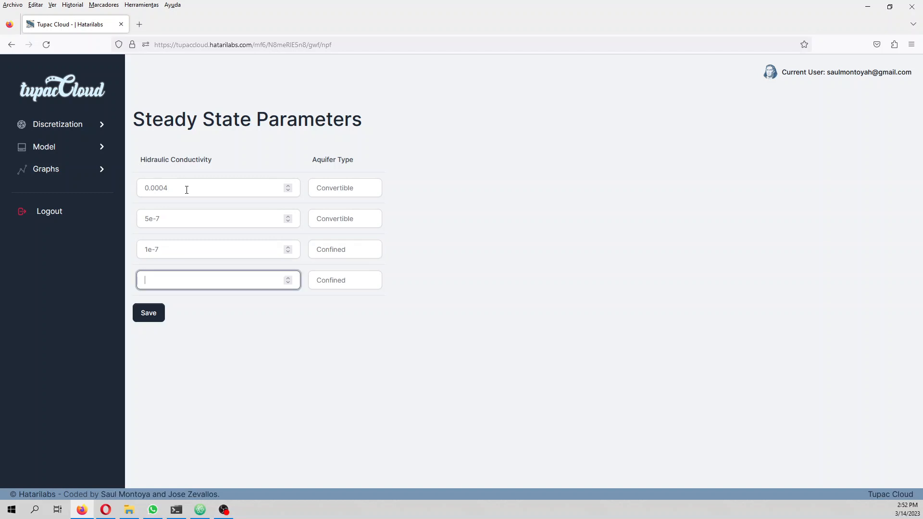
type("5e-8")
left_click(144, 317)
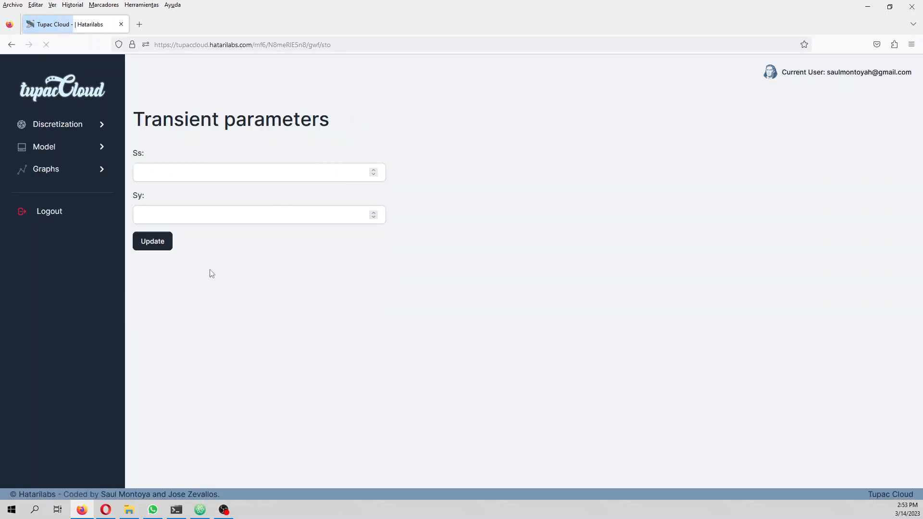
Step: Set the transient parameters to Ss 1e-6 and Sy 0.15, and update them
left_click(175, 169)
type("1")
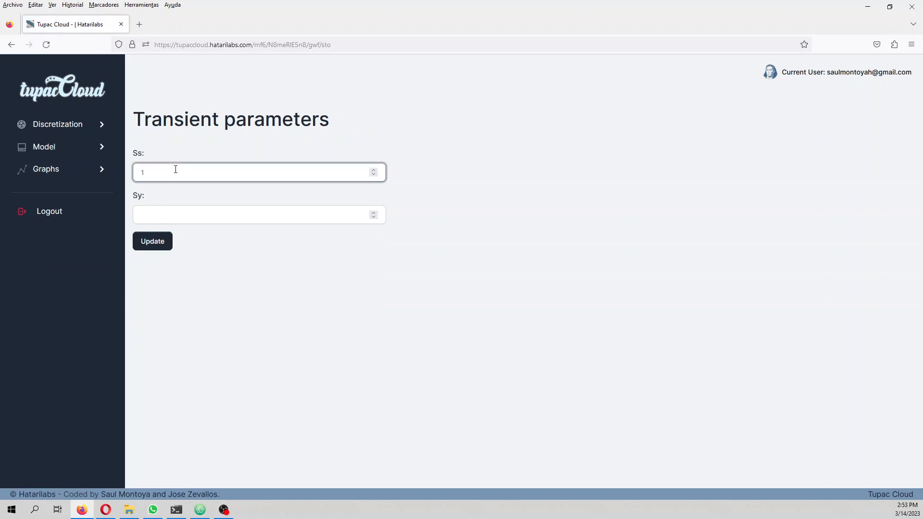
type("e-6")
key("Tab")
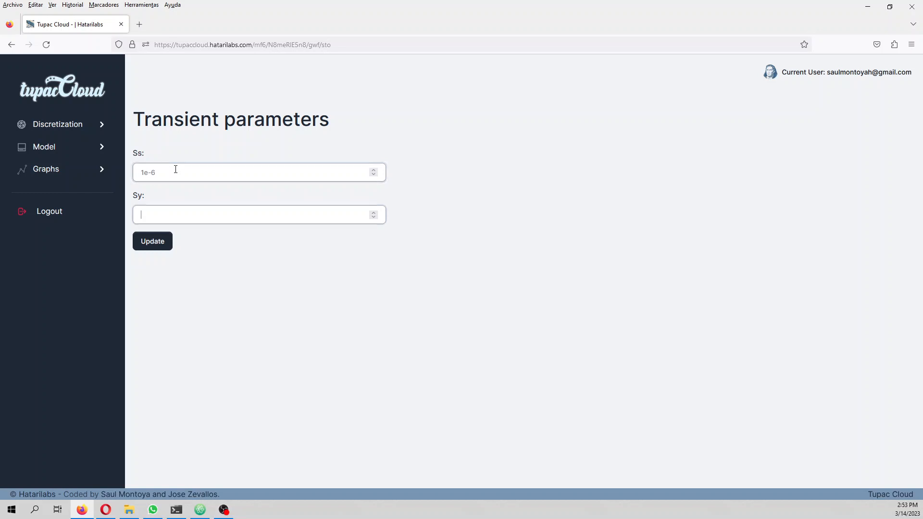
type("0.15")
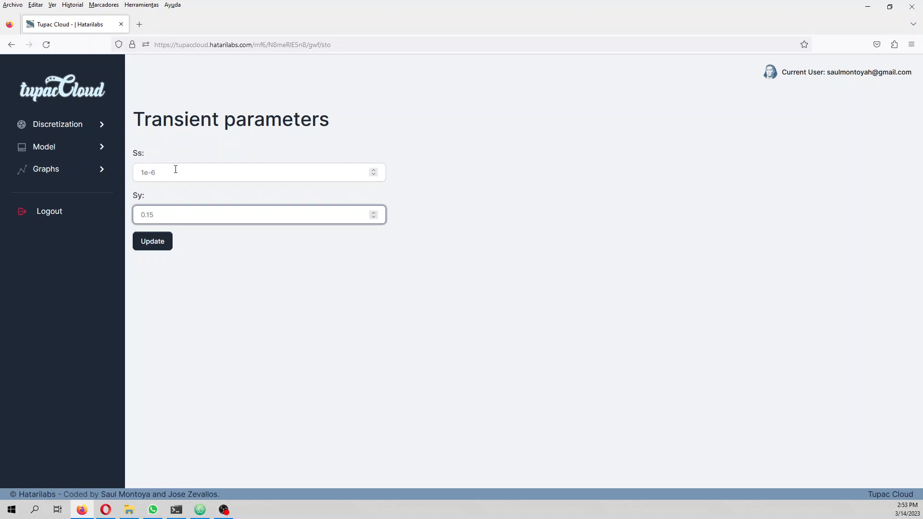
left_click(153, 241)
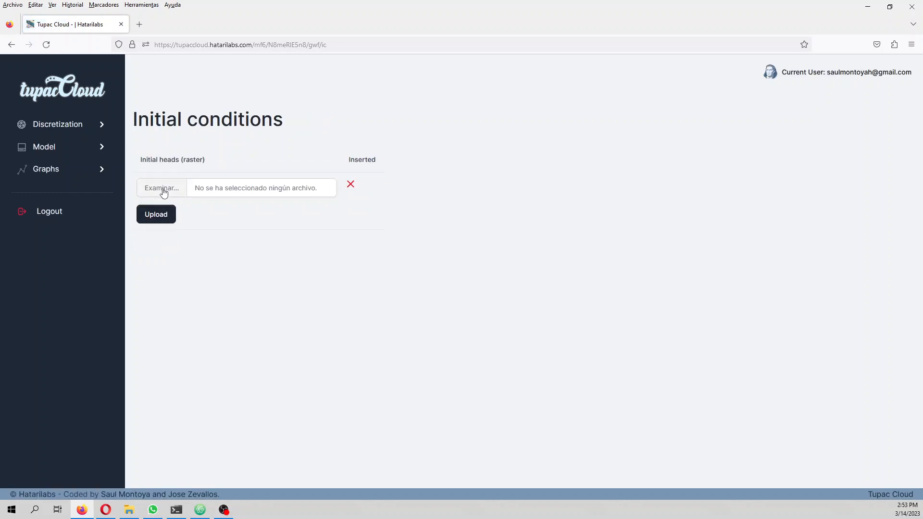
Step: Upload modelDem.tif as the initial heads raster and save the solver settings with print options NONE, COMPLEX complexity and BICGSTAB acceleration
left_click(163, 192)
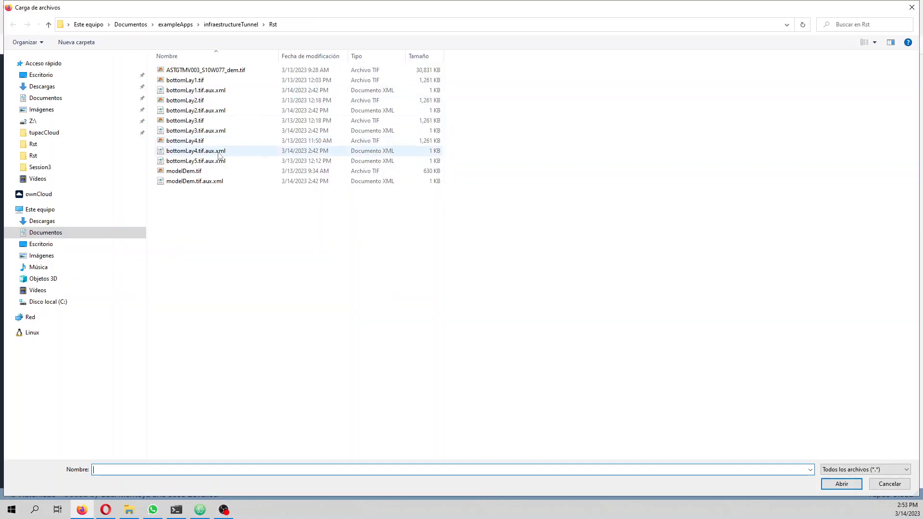
left_click(210, 172)
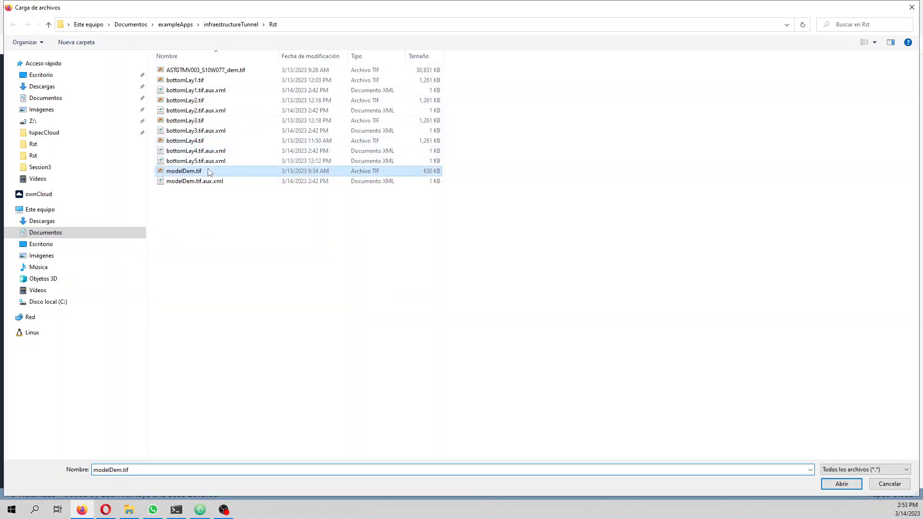
double_click(210, 172)
left_click(163, 216)
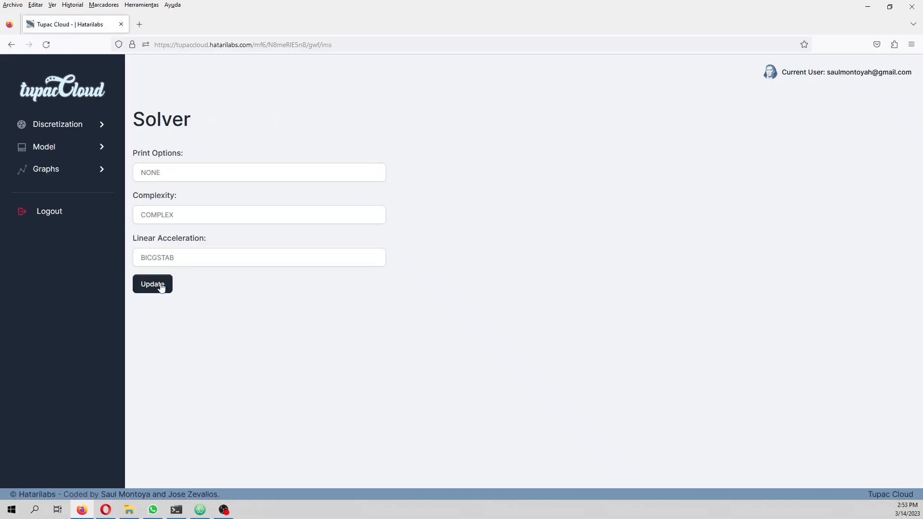
left_click(161, 287)
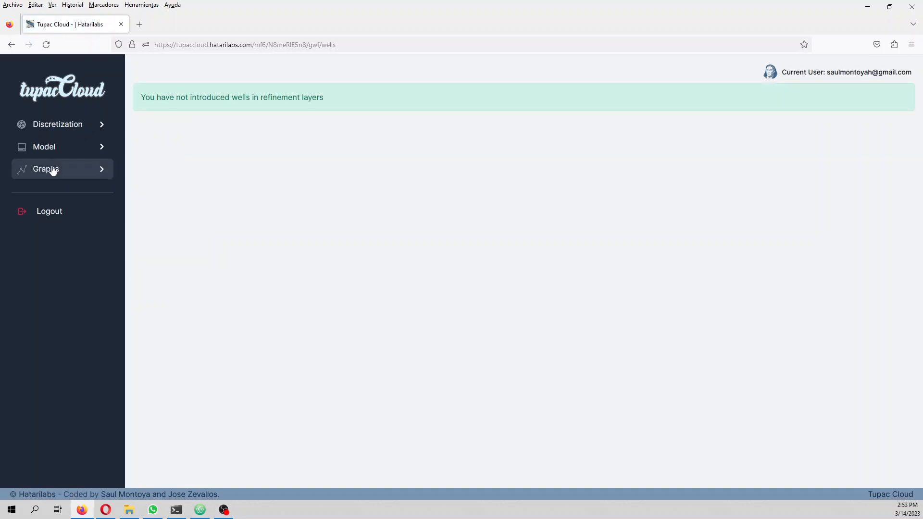
Step: Open the drain boundary conditions and identify the id of each drain segment along the tunnel line on the map
left_click(86, 149)
left_click(81, 198)
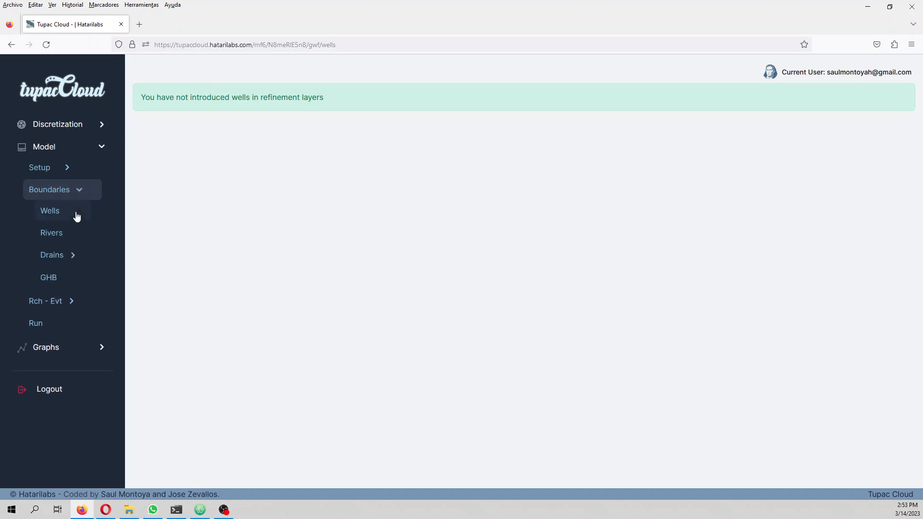
left_click(70, 257)
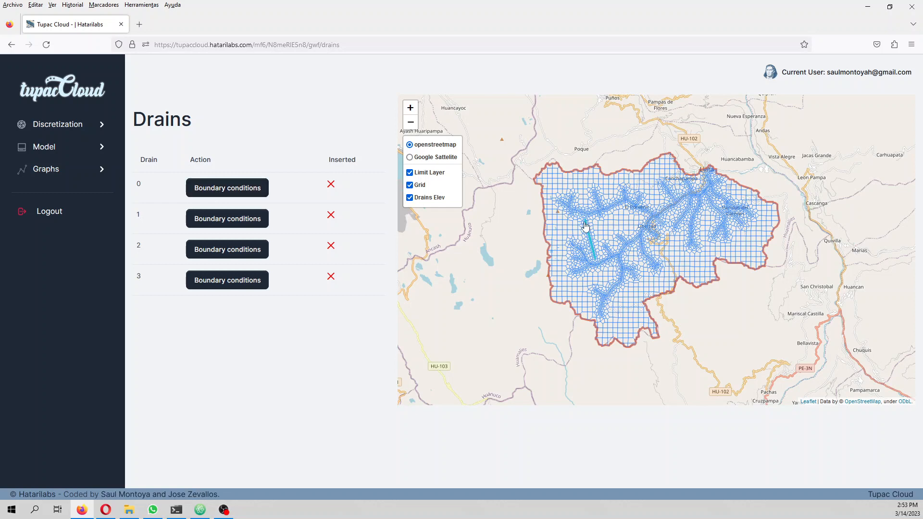
scroll(584, 224, "up", 2)
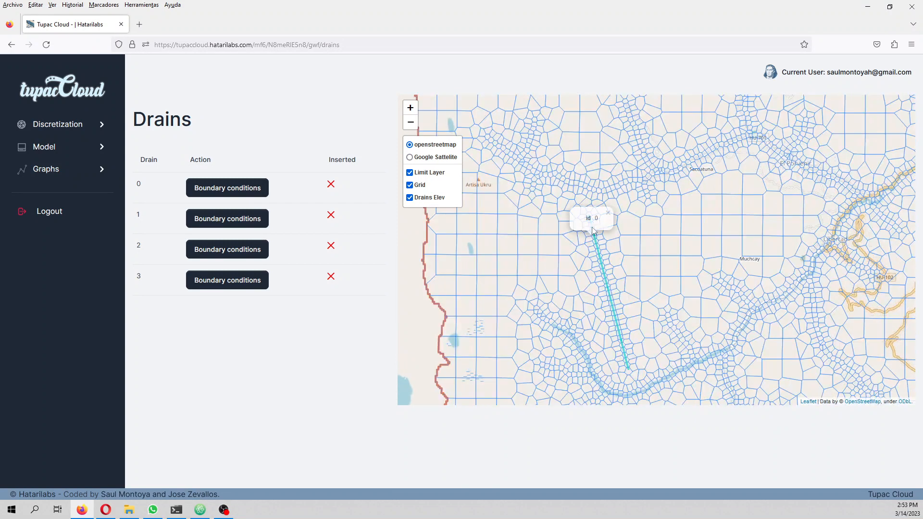
left_click(591, 234)
left_click(601, 272)
left_click(602, 275)
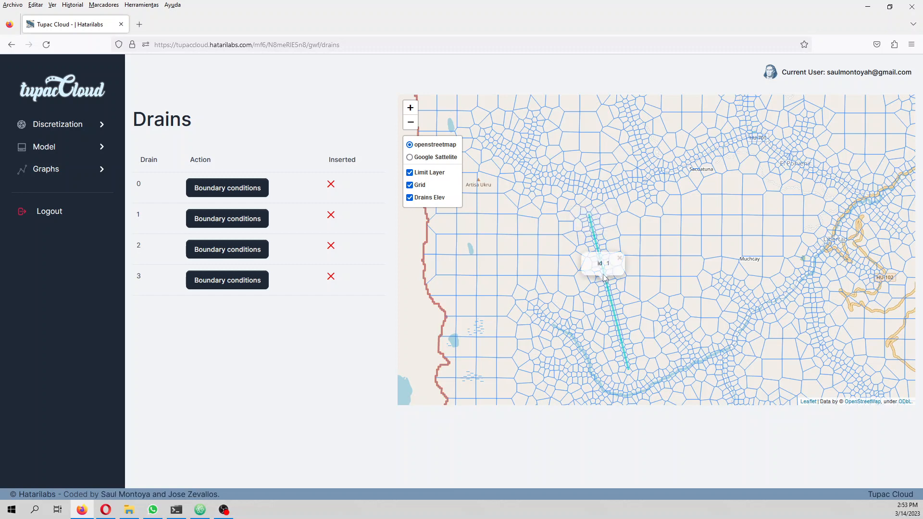
left_click(614, 316)
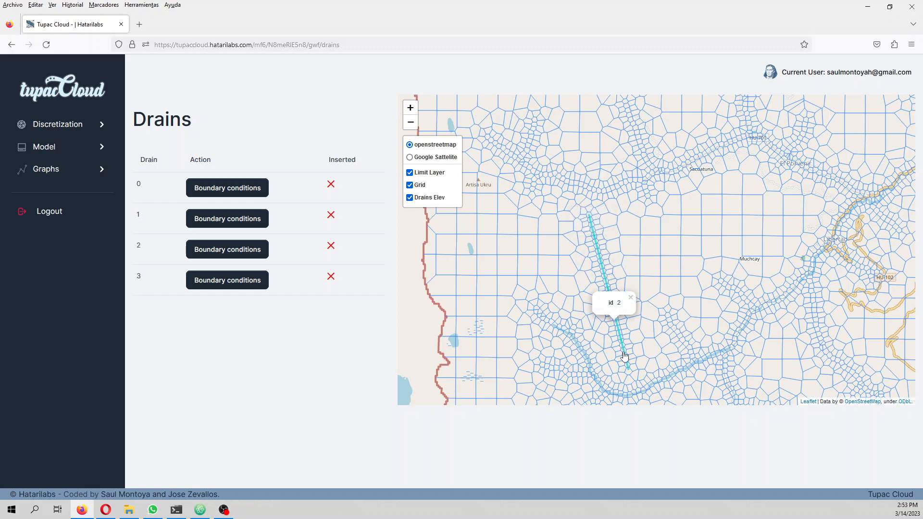
left_click(625, 359)
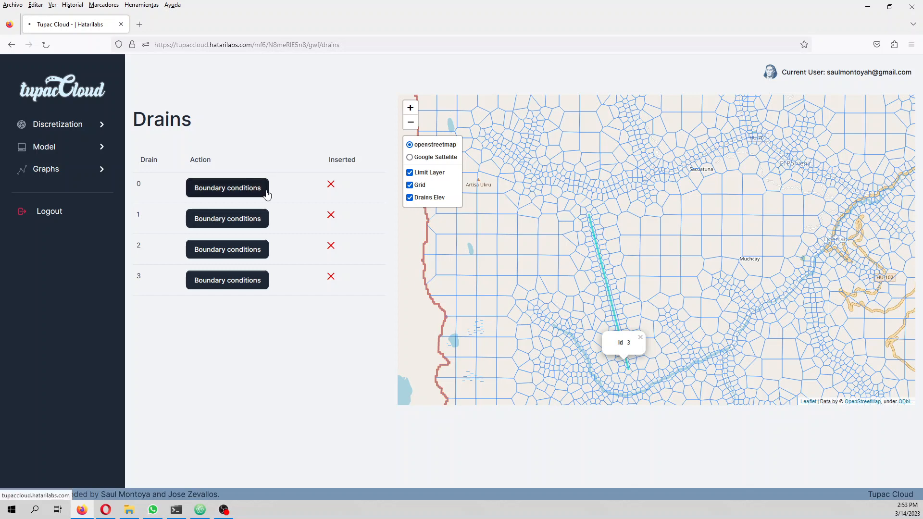
Step: Open the boundary conditions of drain 0 and give its first stress period elevation 3800 and conductivity 0
left_click(262, 190)
left_click(504, 158)
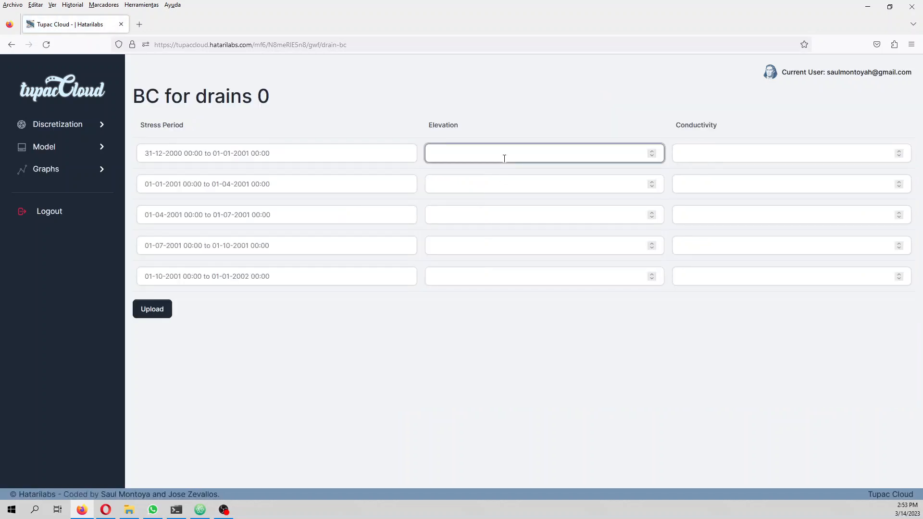
type("3800")
key("Tab")
type("0")
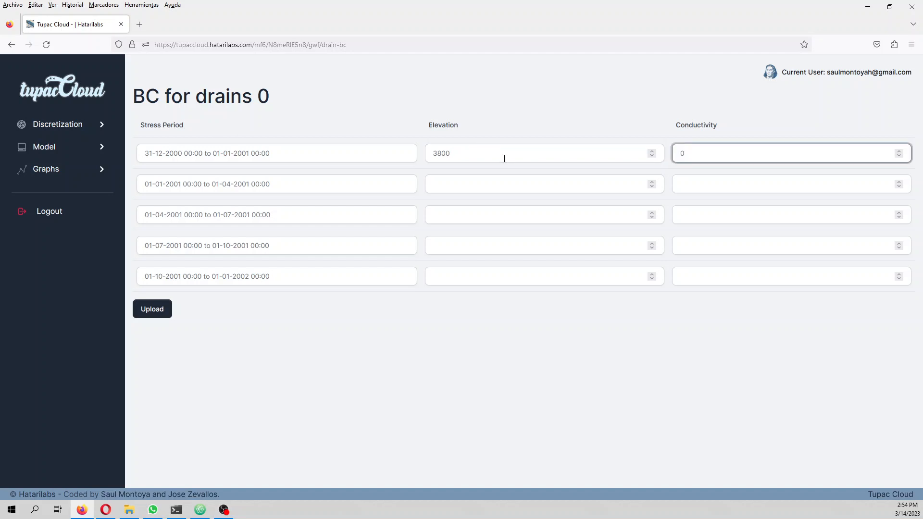
key("Tab")
key("Tab")
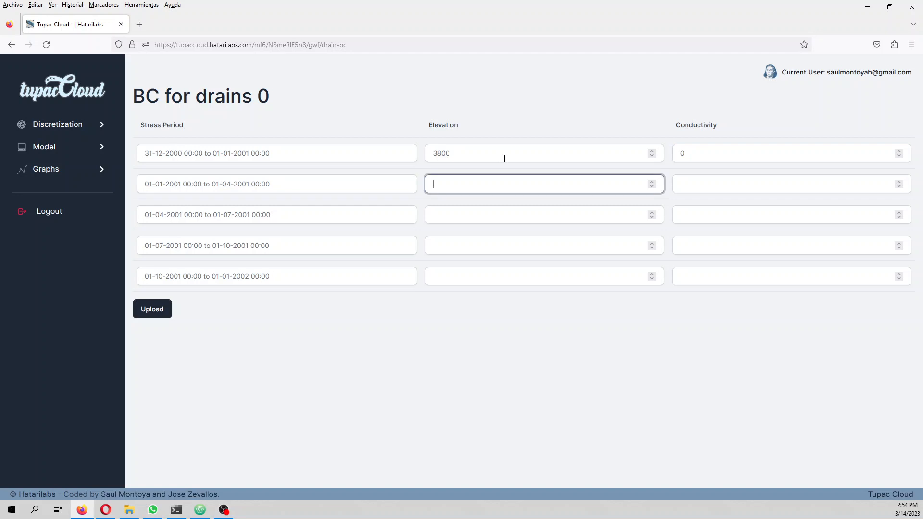
Step: Give drain 0 an elevation of 3800 and a conductivity of 0.0001 in the second stress period
type("3800")
key("Tab")
type("0.0")
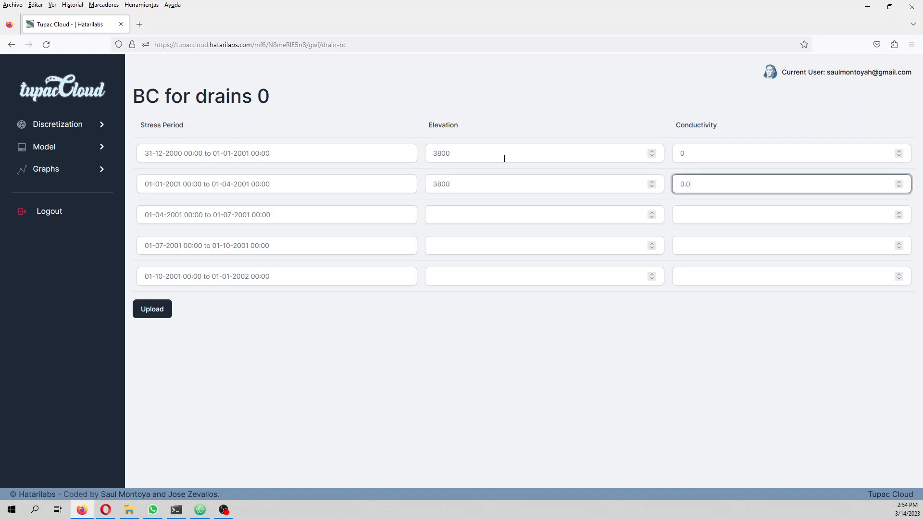
type("001")
key("Tab")
key("Tab")
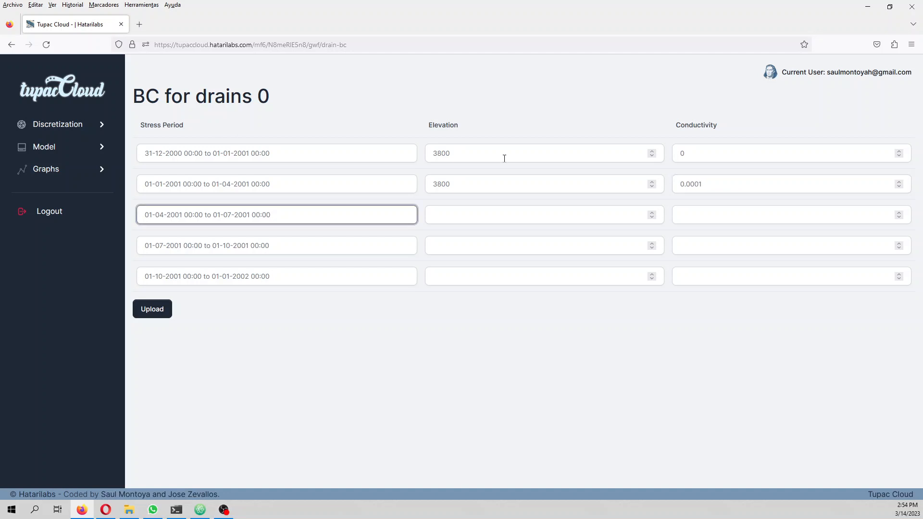
Step: Set drain 0's third stress period to elevation 3800 and conductivity 0.0001
type("3800")
key("Tab")
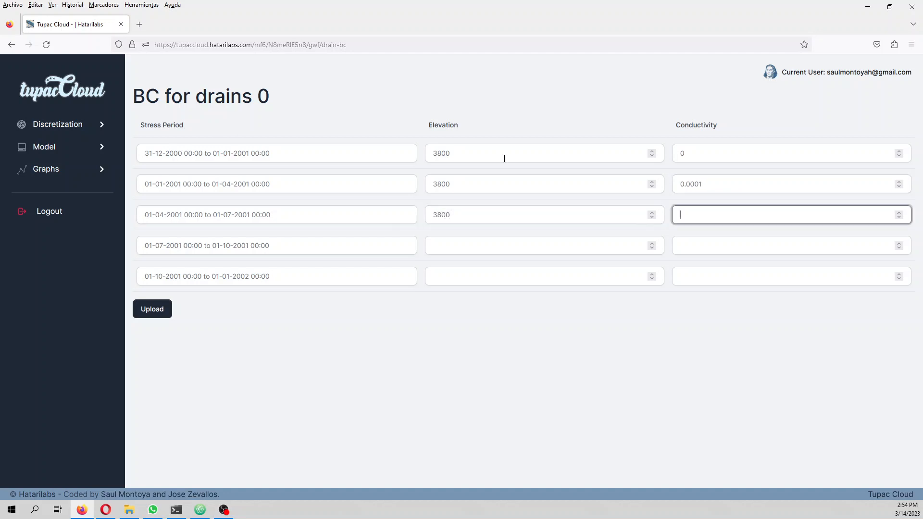
type("0.000")
key("Tab")
key("Tab")
Step: Set drain 0's fourth stress period to elevation 3800 and conductivity 0.0001
type("3800")
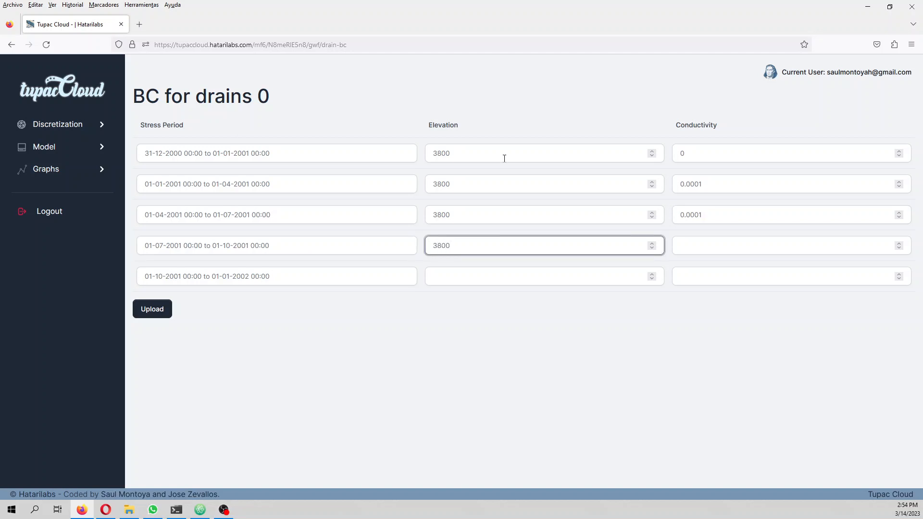
key("Tab")
type("0.000")
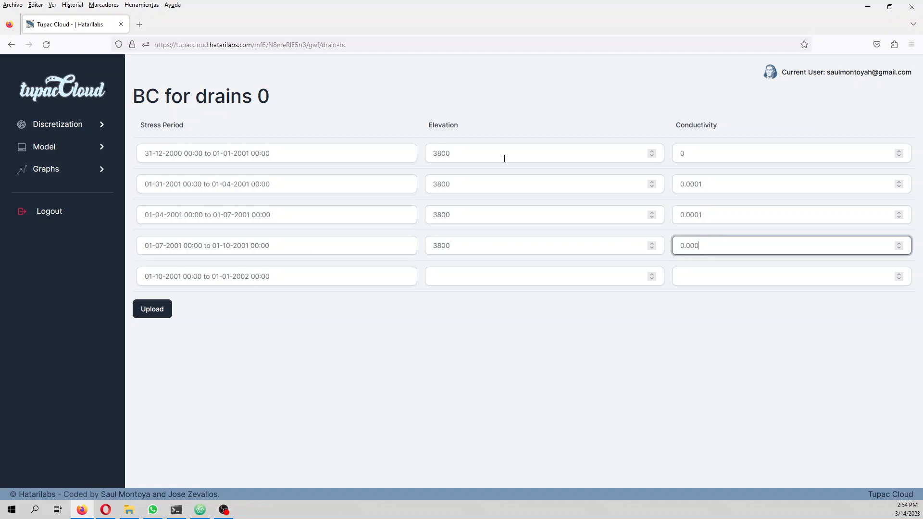
type("1")
key("Tab")
key("Tab")
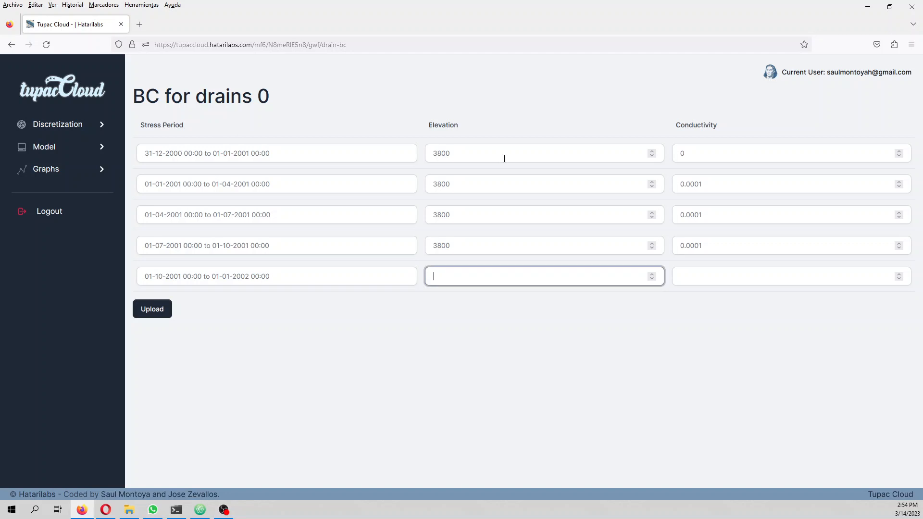
Step: Set drain 0's fifth stress period to elevation 3800 and conductivity 0.0001, and upload the drain's boundary conditions
type("3800")
key("Tab")
type("0.0001")
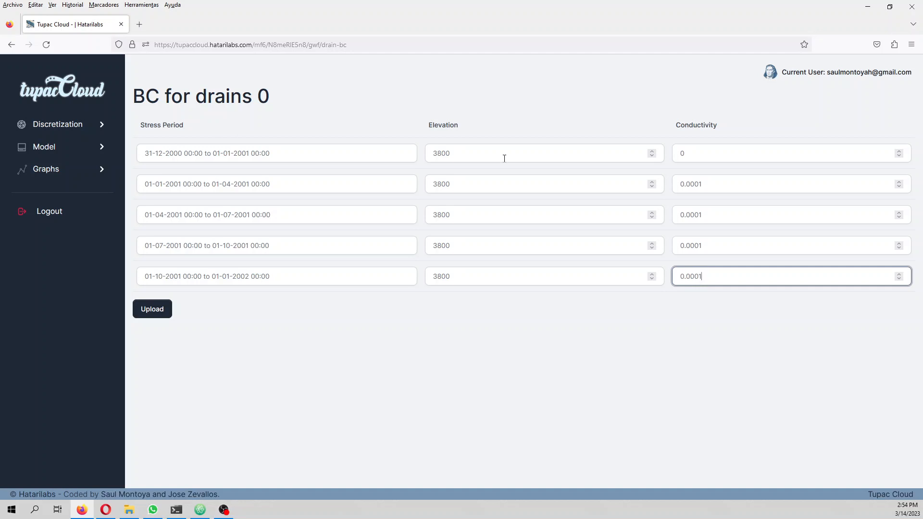
left_click(151, 309)
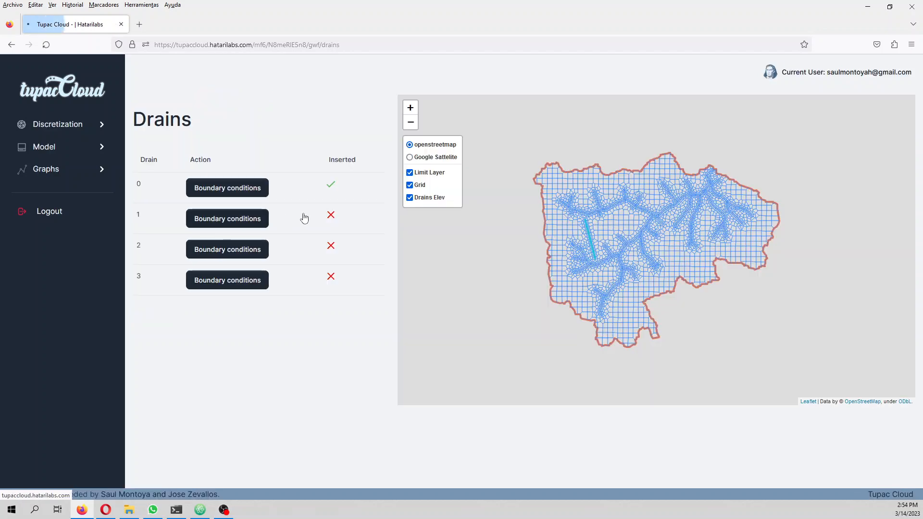
Step: Open the boundary conditions of drain 1 and give its first stress period elevation 3800 and conductivity 0
left_click(304, 218)
left_click(466, 149)
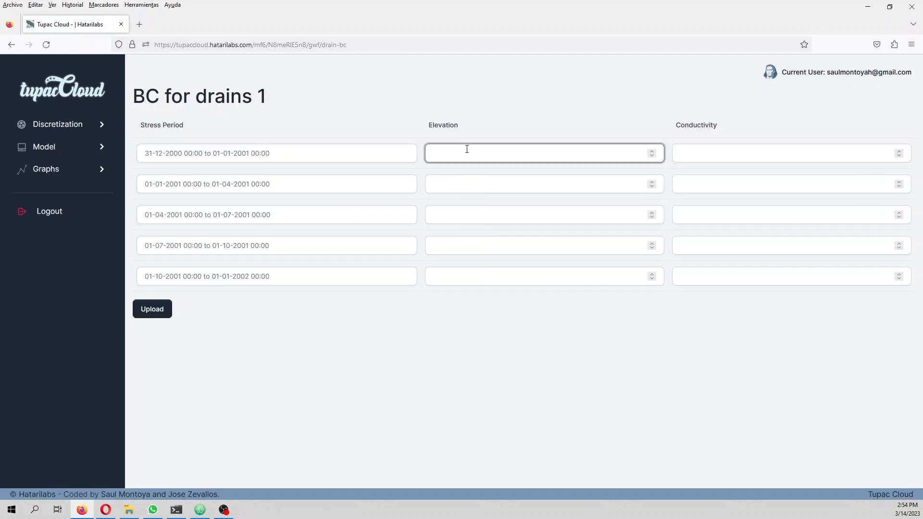
type("3800")
key("Tab")
type("0")
key("Tab")
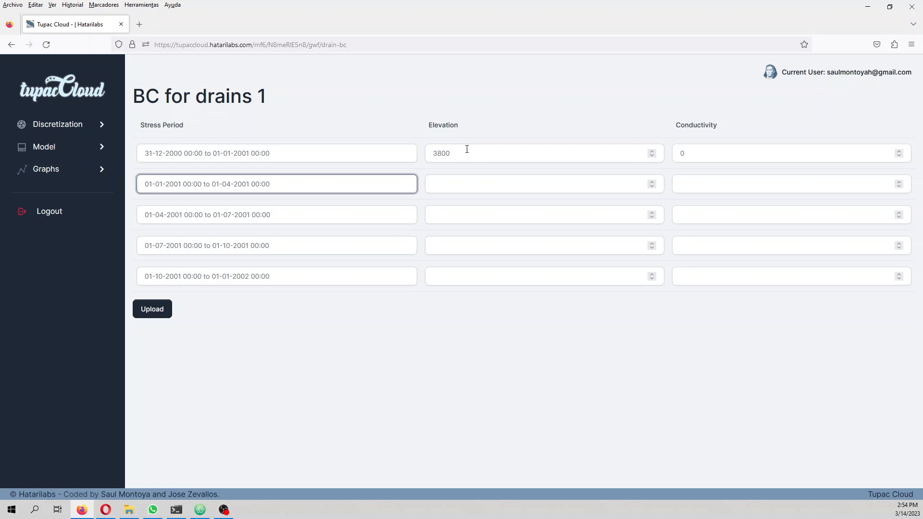
key("Tab")
Step: Set drain 1's elevation to 3800 in the second and third stress periods, with conductivity 0 in the second and 0.0001 in the third
type("3800")
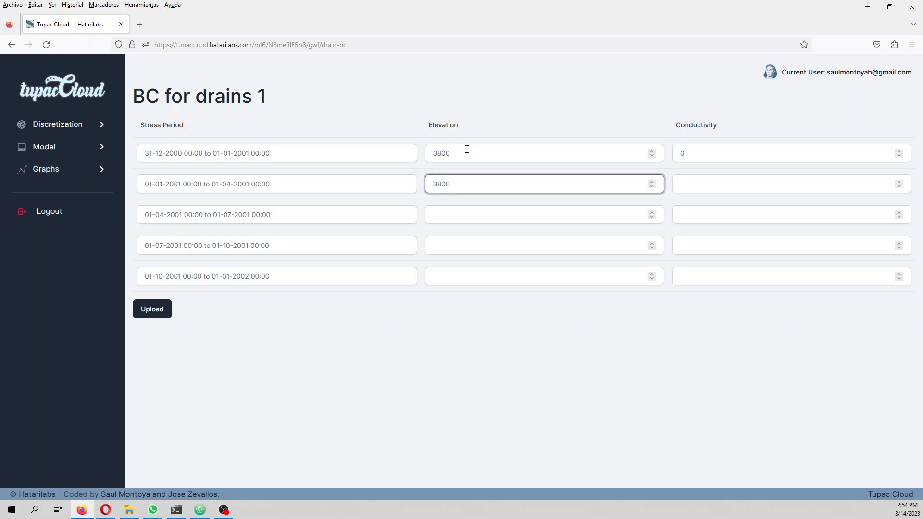
key("Tab")
type("0")
key("Tab")
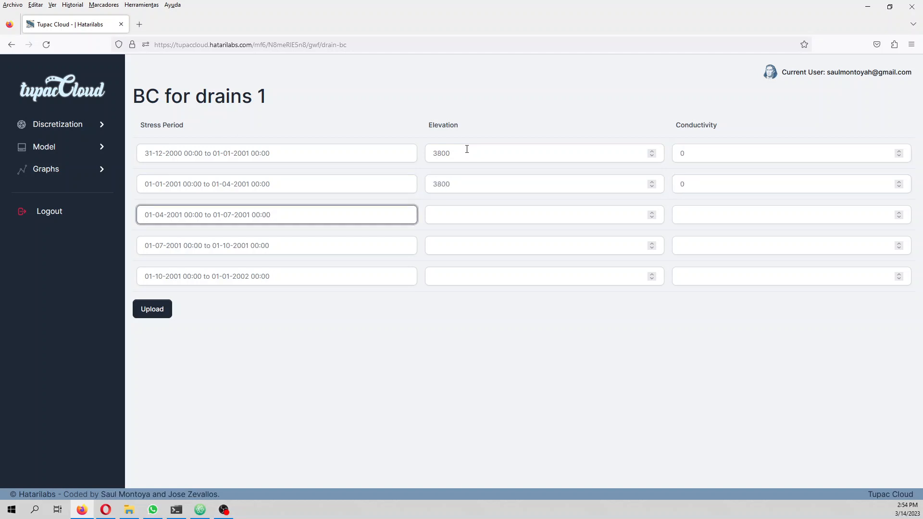
key("Tab")
type("38")
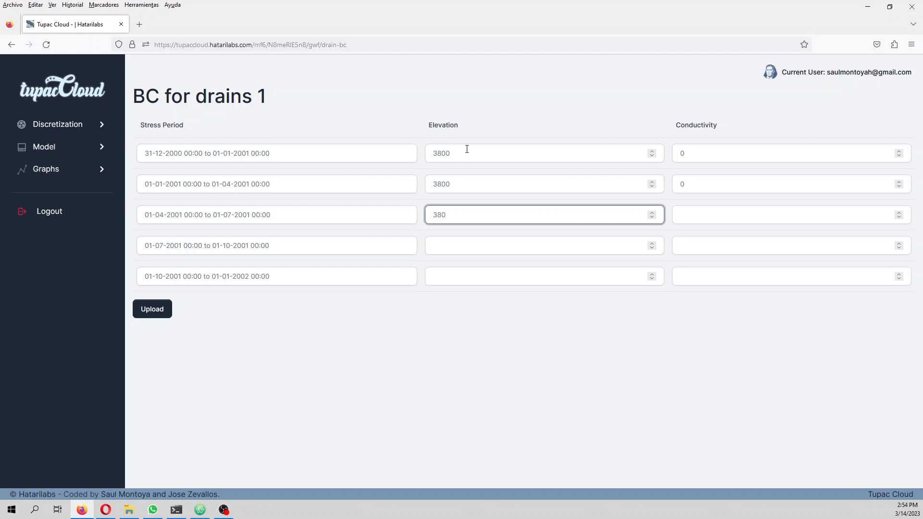
type("0.0001")
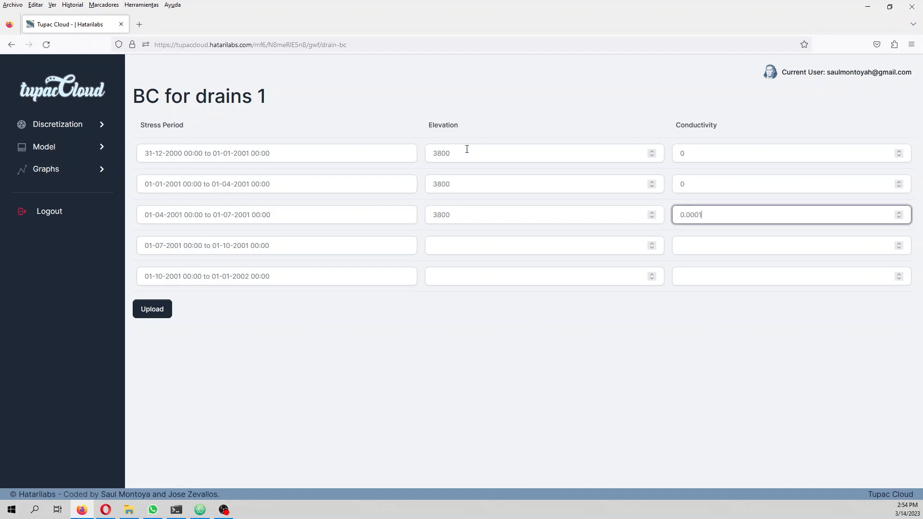
Step: Set drain 1's fourth stress period to elevation 3800 and conductivity 0.0001
key("Tab")
key("Tab")
type(".")
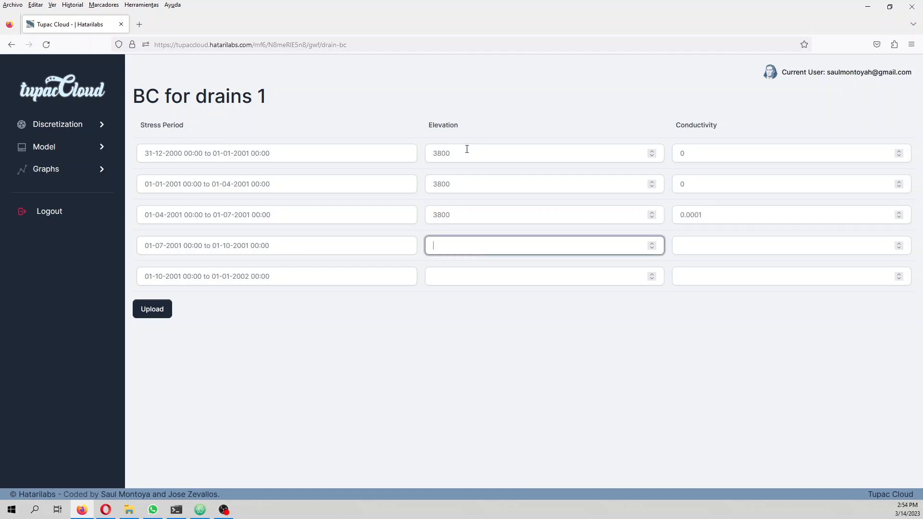
type("3800")
key("Tab")
type("0.")
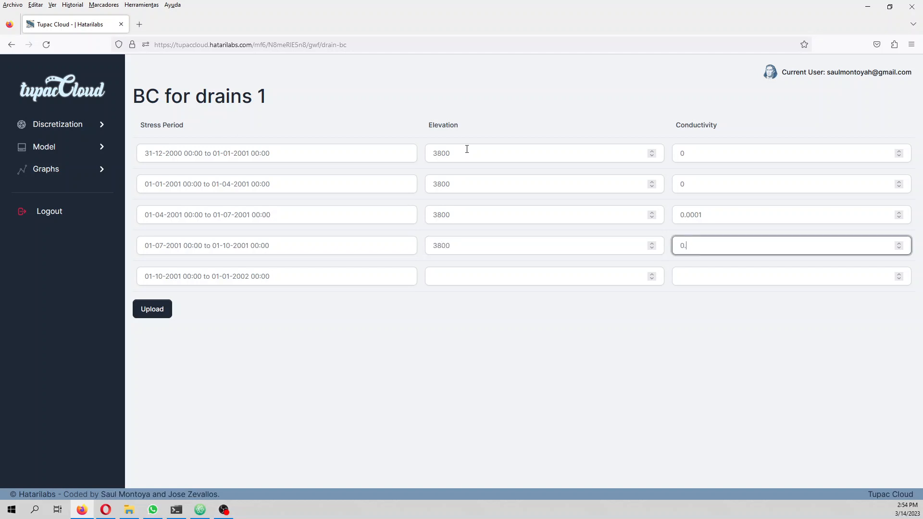
type("0001")
Step: Set drain 1's fifth stress period to elevation 3800 and conductivity 0.0001, and upload the drain's boundary conditions
key("Tab")
key("Tab")
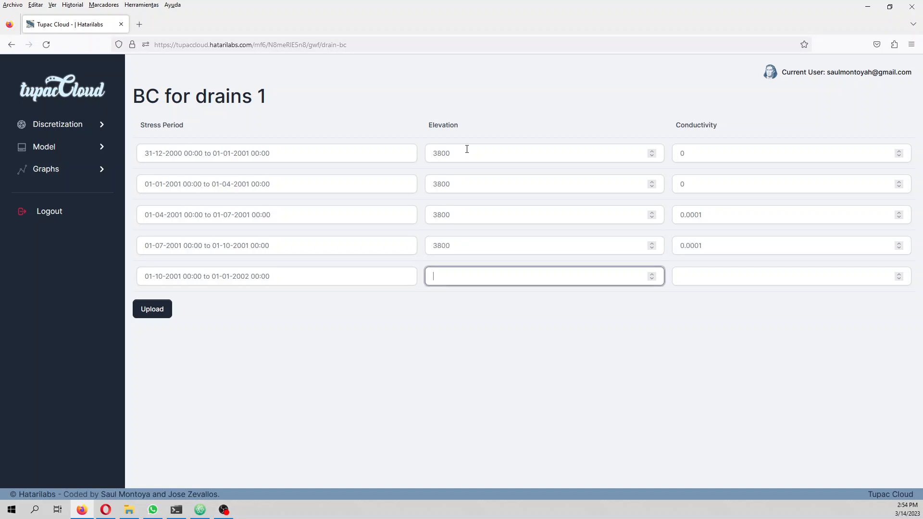
type("0")
key("BackSpace")
type("3800")
key("Tab")
type("0.0001")
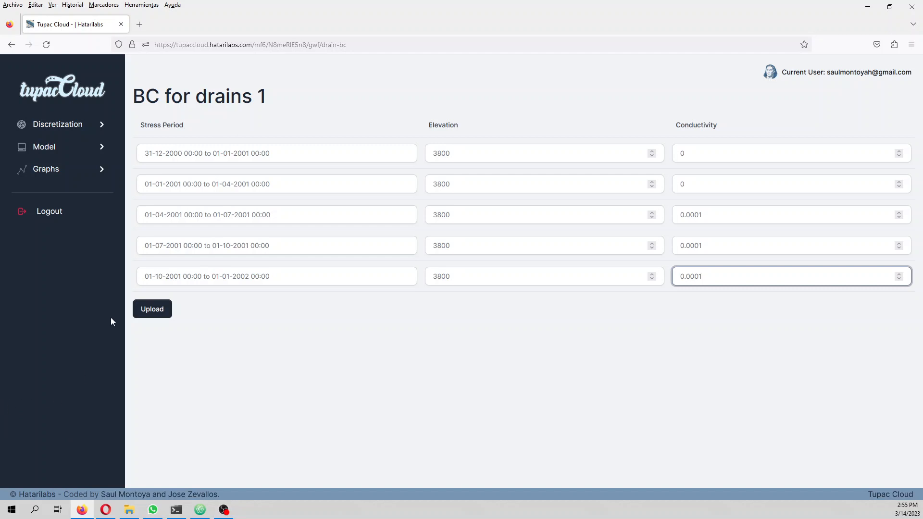
left_click(152, 316)
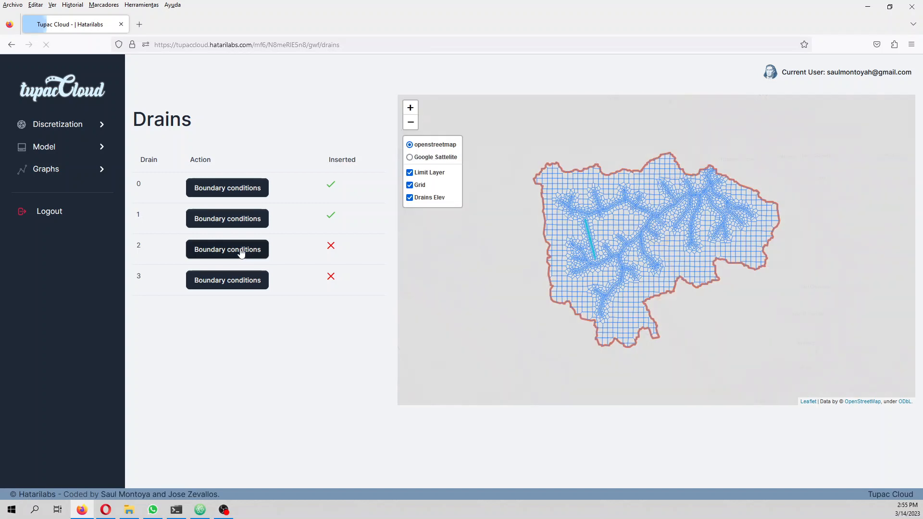
Step: Open the boundary conditions of drain 2 and give its first stress period elevation 3800 and conductivity 0
left_click(241, 249)
left_click(467, 154)
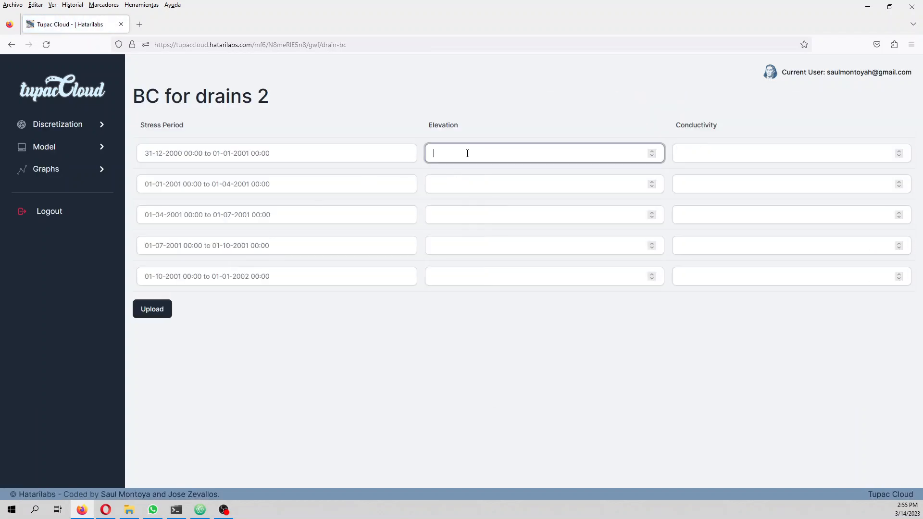
type("3800")
key("Tab")
type("0")
Step: Set drain 2's second and third stress periods to elevation 3800 and conductivity 0
key("Tab")
key("Tab")
type("3800")
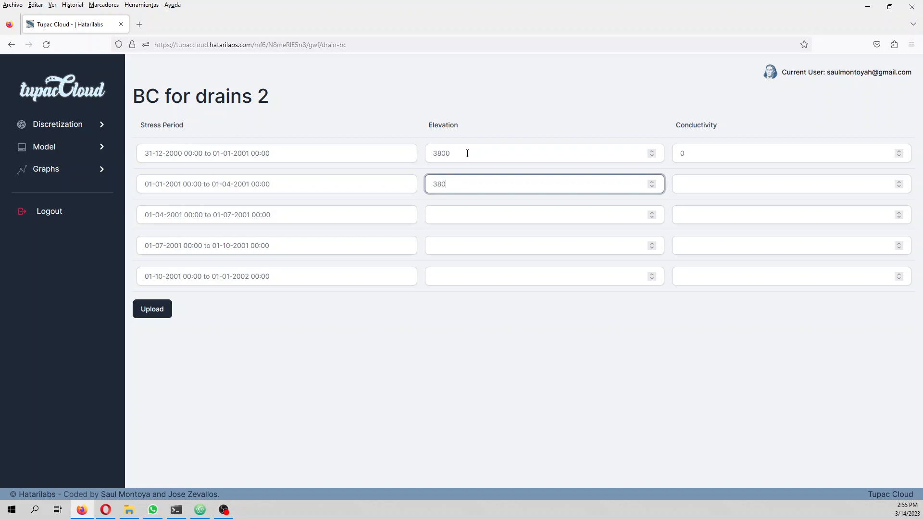
key("Tab")
type("0")
key("Tab")
Step: Set drain 2's fourth stress period to elevation 3800 and conductivity 0.0001
key("Tab")
type("3800")
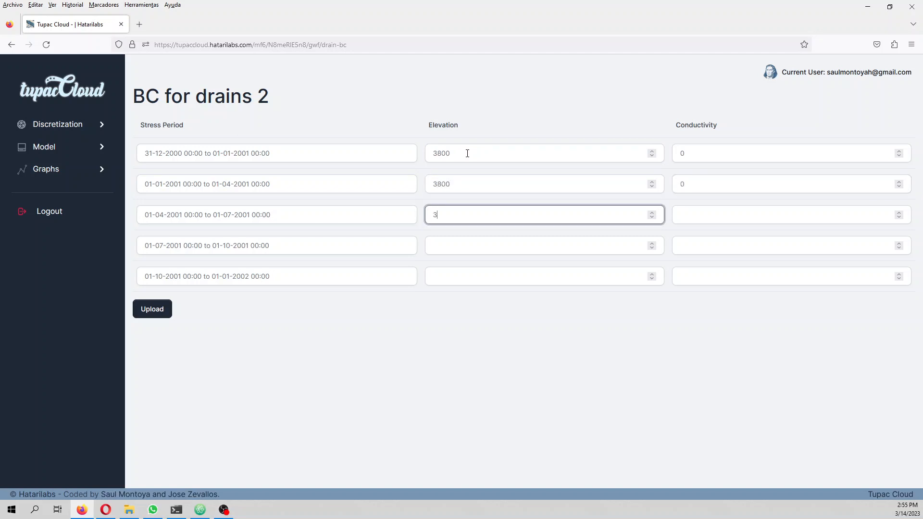
key("Tab")
type("0")
key("Tab")
key("Tab")
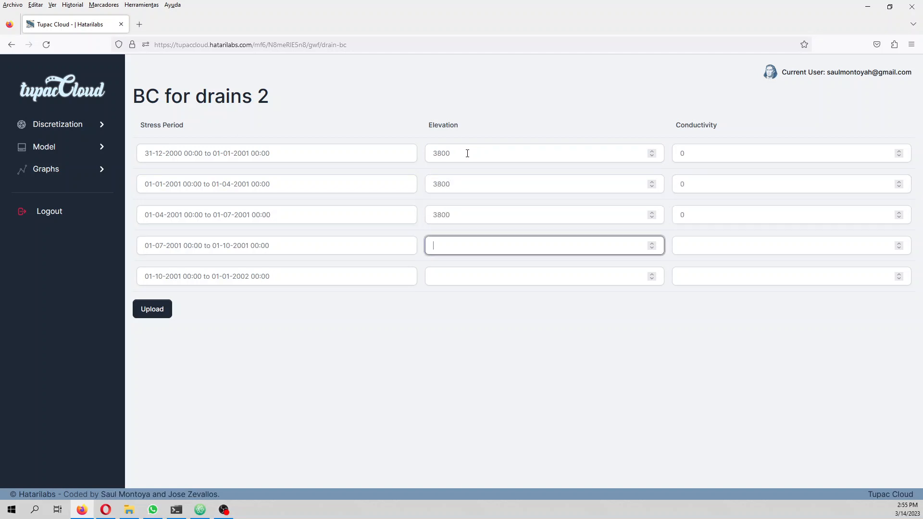
type("380")
type("0")
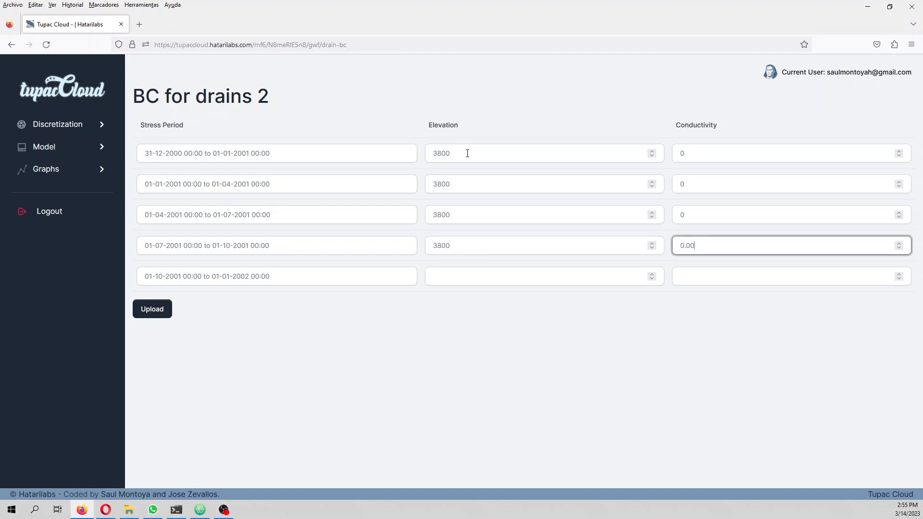
type(".0004")
Step: Fill in drain 2's fifth stress period with elevation 3800 and its conductivity, and upload the drain's boundary conditions
left_click(473, 283)
type("3800")
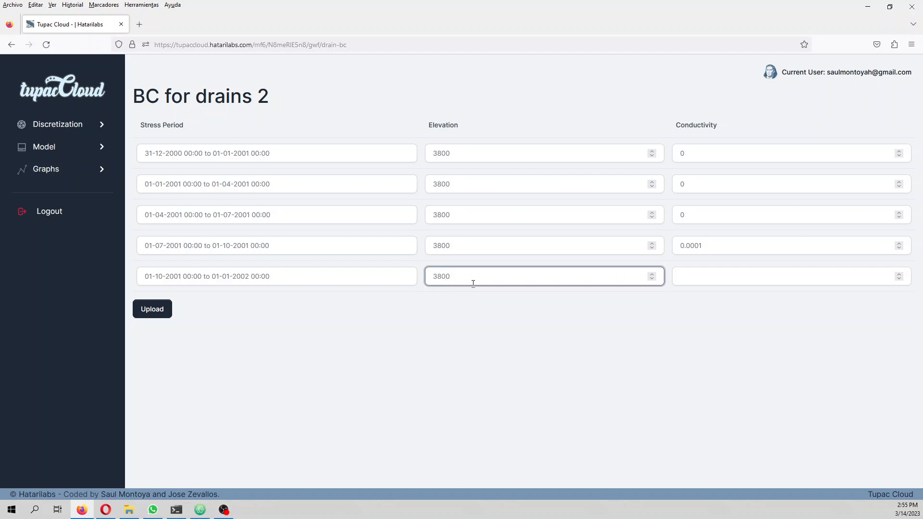
key("Tab")
type("0.000")
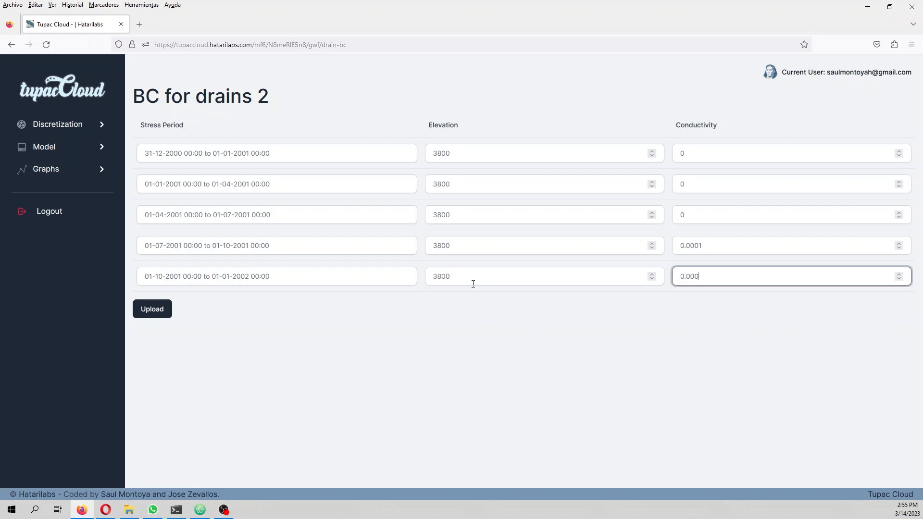
left_click(153, 311)
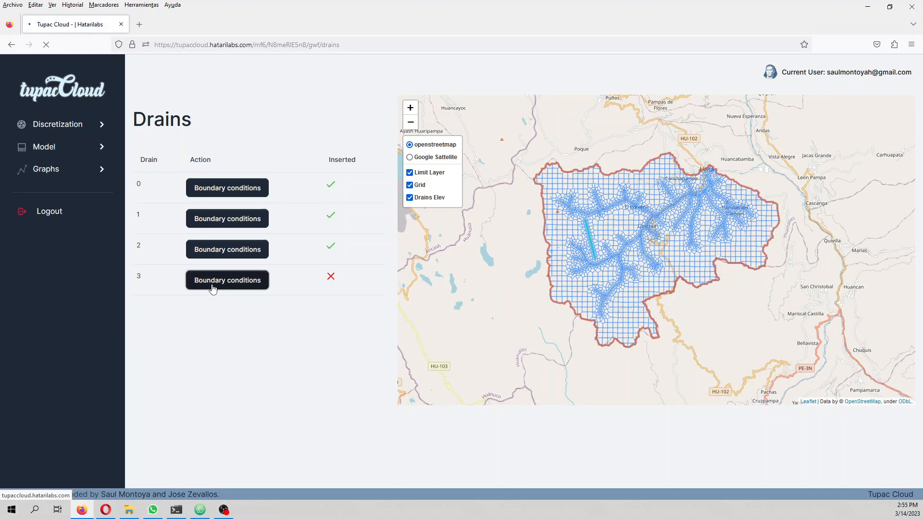
Step: Open the boundary conditions of drain 3 and give its first stress period elevation 3800 and conductivity 0
left_click(212, 288)
left_click(459, 153)
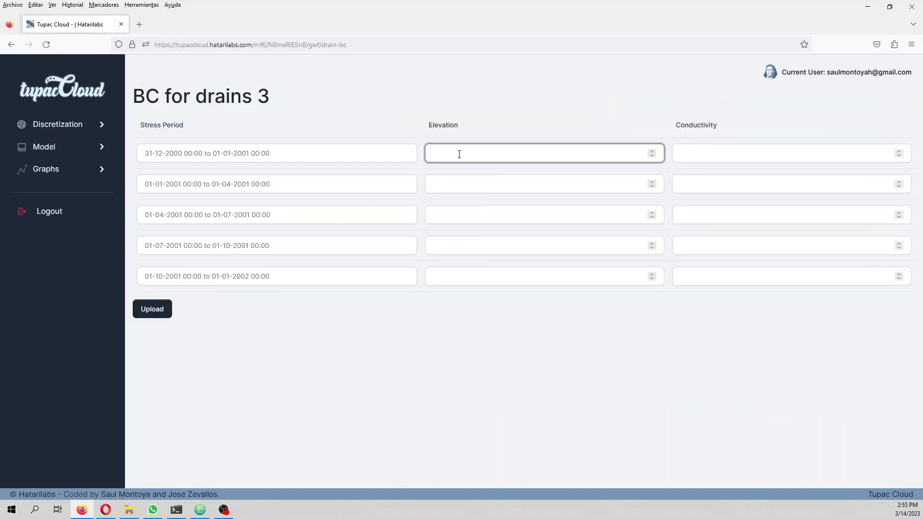
key("Tab")
type("0")
Step: Set drain 3's second stress period to elevation 3800 and conductivity 0
key("Tab")
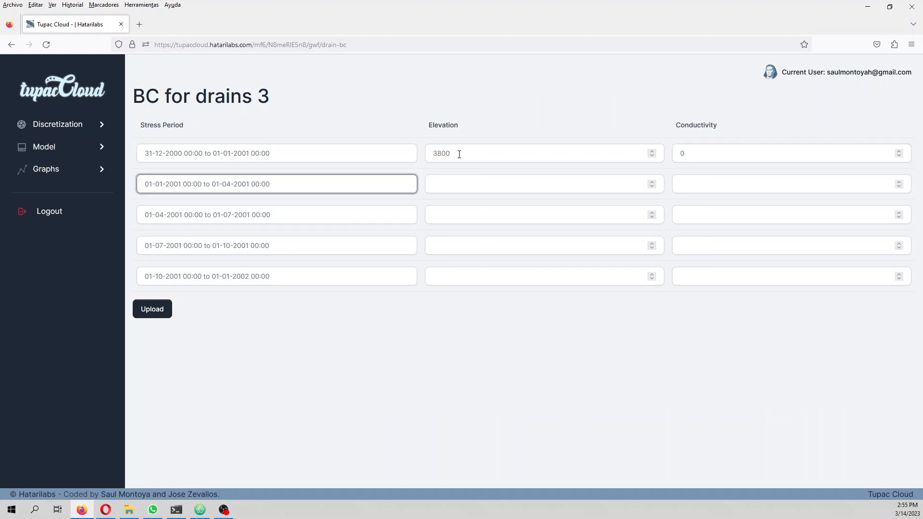
key("Tab")
type("38")
key("Tab")
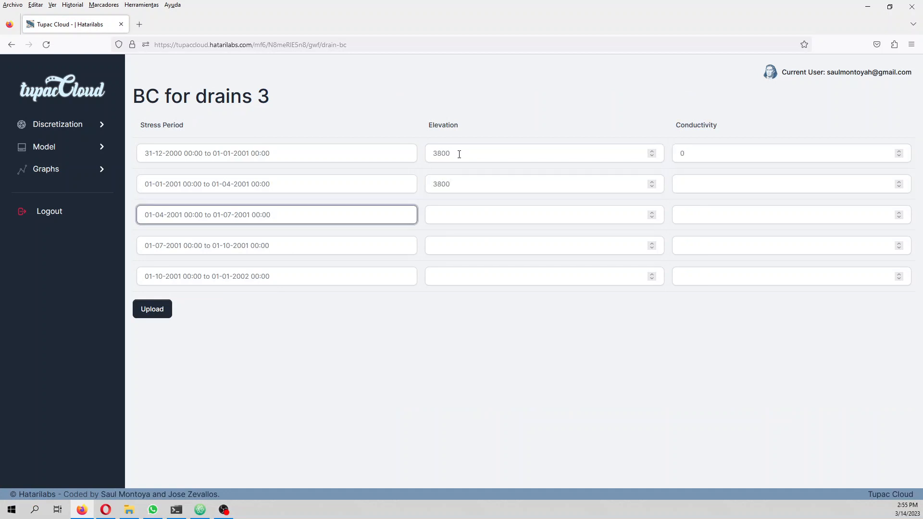
key("Up")
left_click(752, 184)
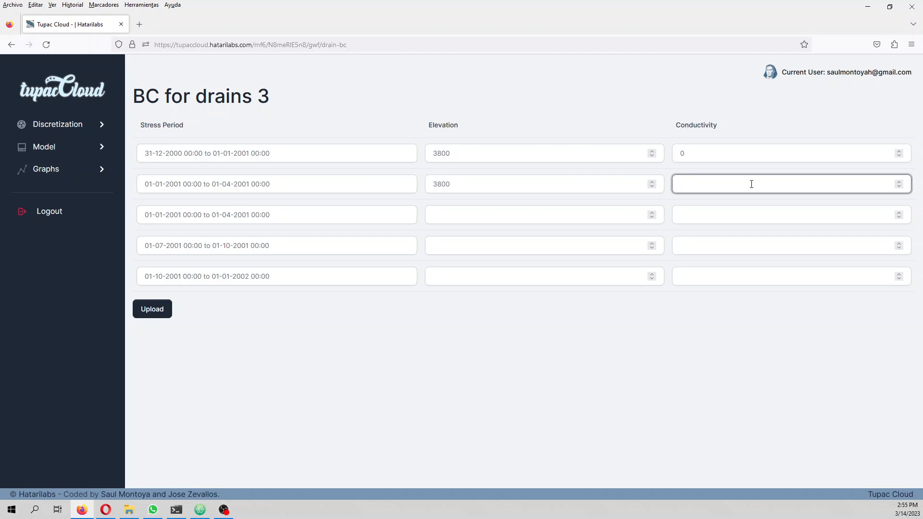
Step: Enter elevation 3800 and conductivity 0 for drain 3's third and fourth stress periods
key("Tab")
key("Tab")
type("38")
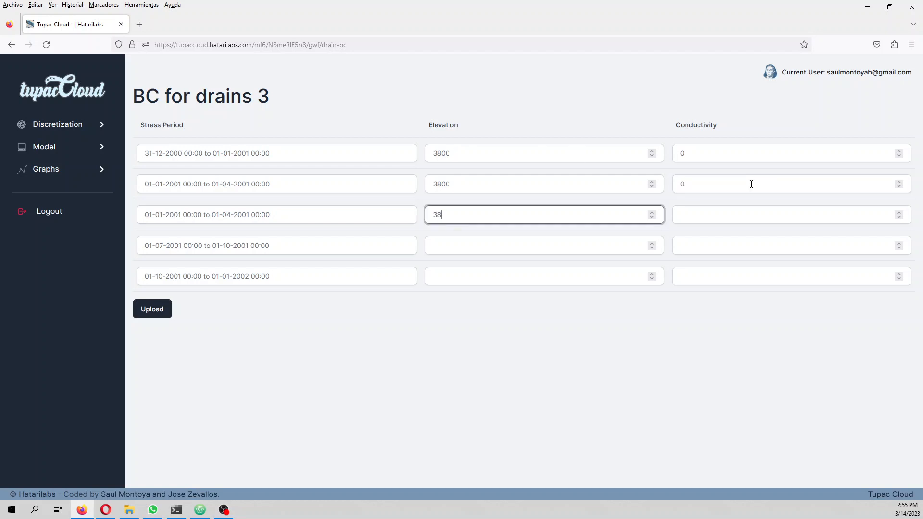
type("0")
key("Tab")
key("Tab")
type("3800")
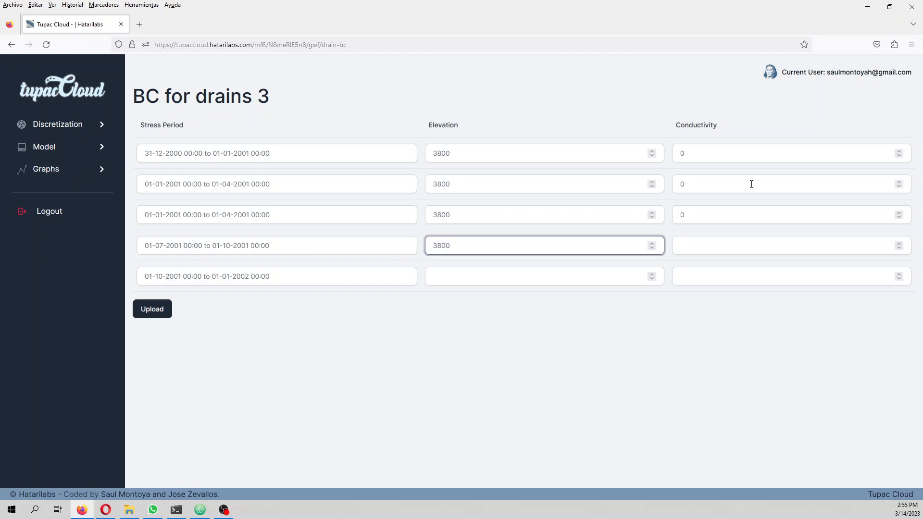
Step: Fill in drain 3's fifth stress period with elevation 3800 and its conductivity, and upload the drain's boundary conditions
key("Tab")
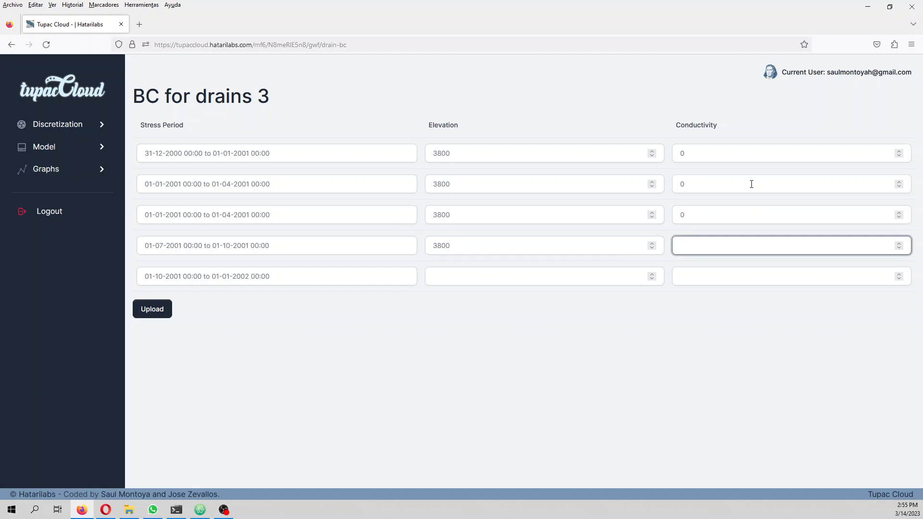
key("Tab")
key("Tab")
type("3")
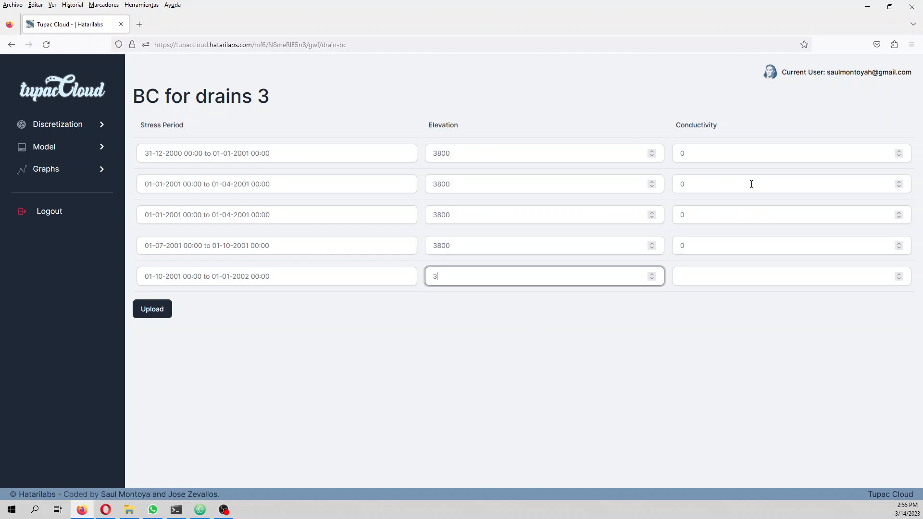
type("800")
key("Tab")
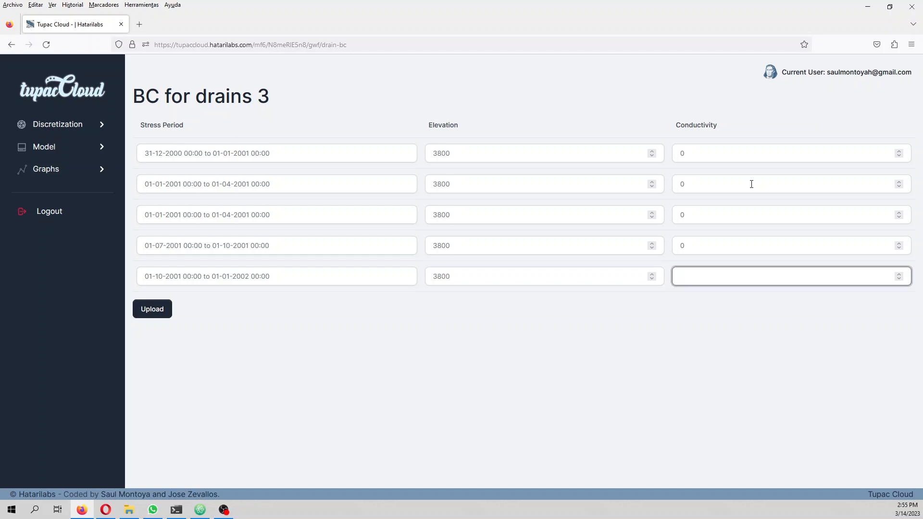
type("0.0001")
left_click(161, 315)
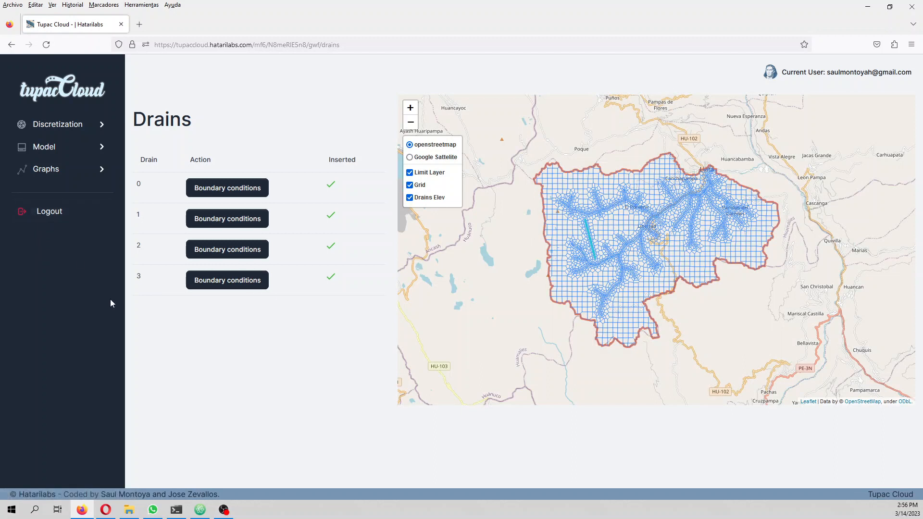
Step: Open the model's drain boundaries that are defined by depth
left_click(48, 148)
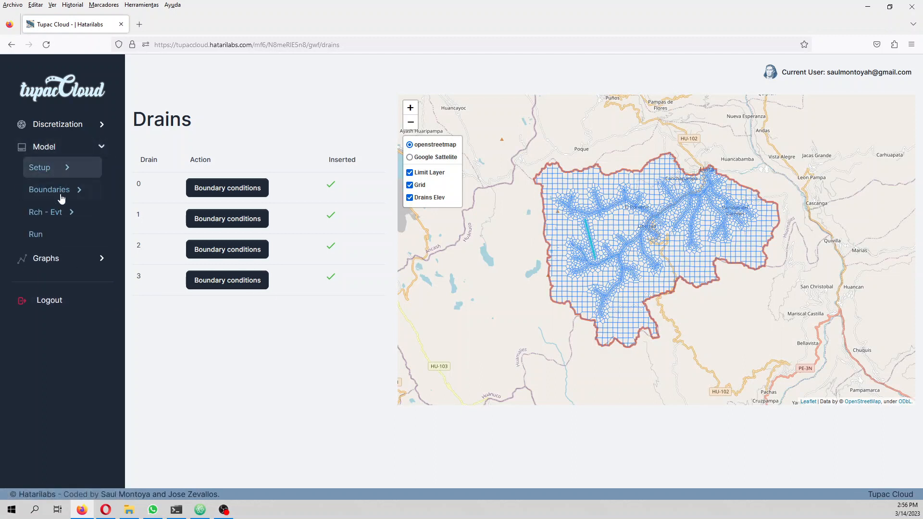
left_click(61, 197)
left_click(73, 256)
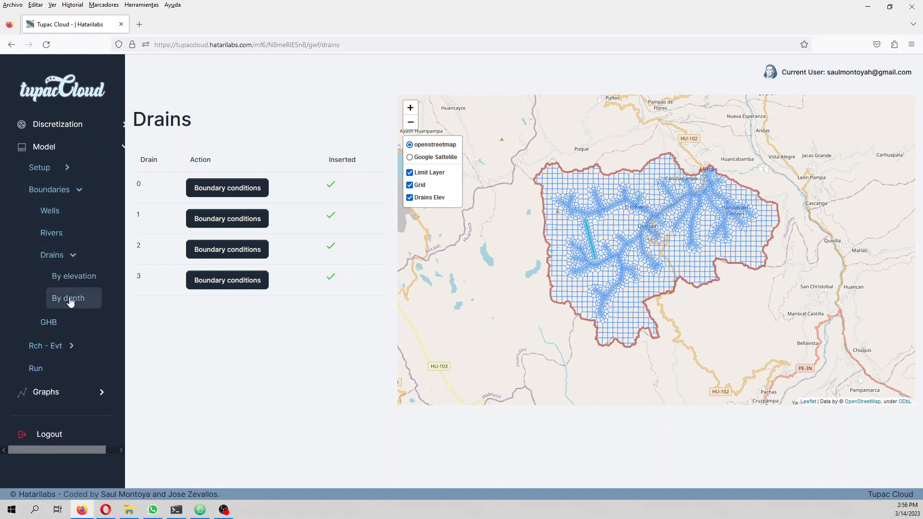
left_click(71, 303)
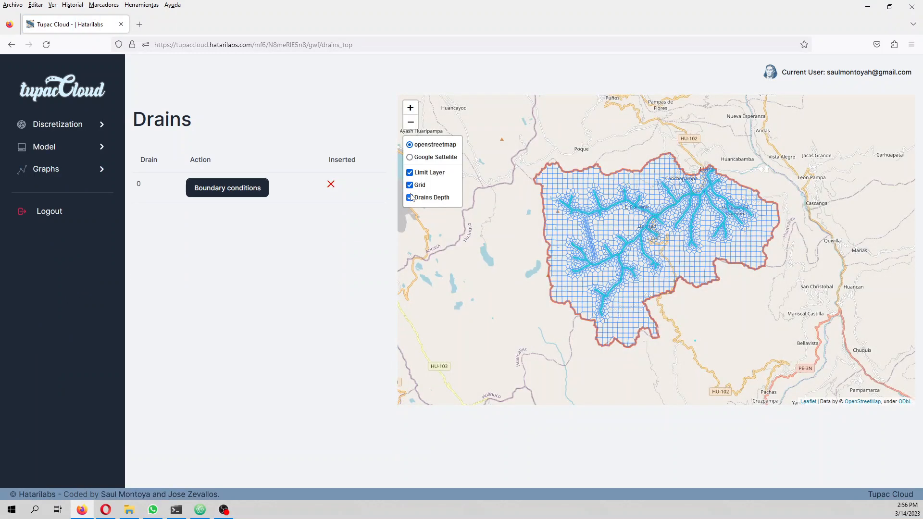
Step: Inspect the Drains Depth layer against the grid on the map by switching it off and on
left_click(410, 198)
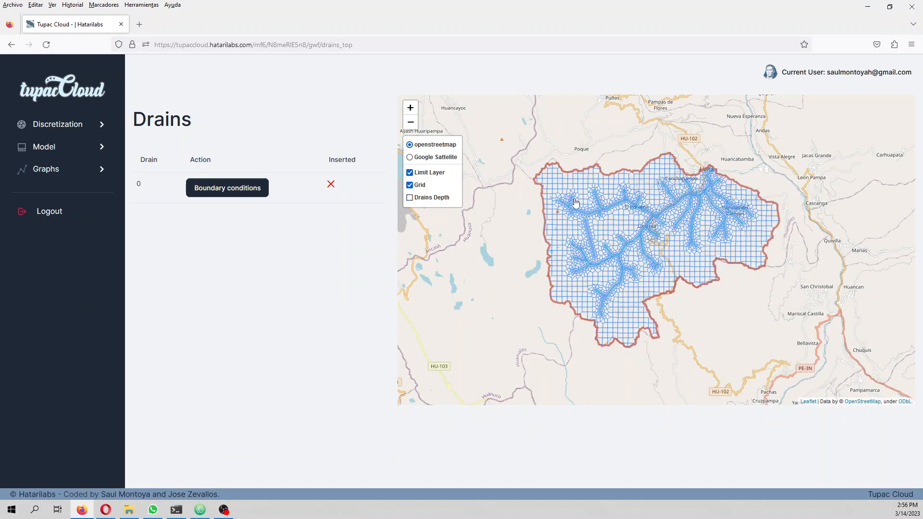
scroll(576, 200, "up", 2)
left_click(410, 197)
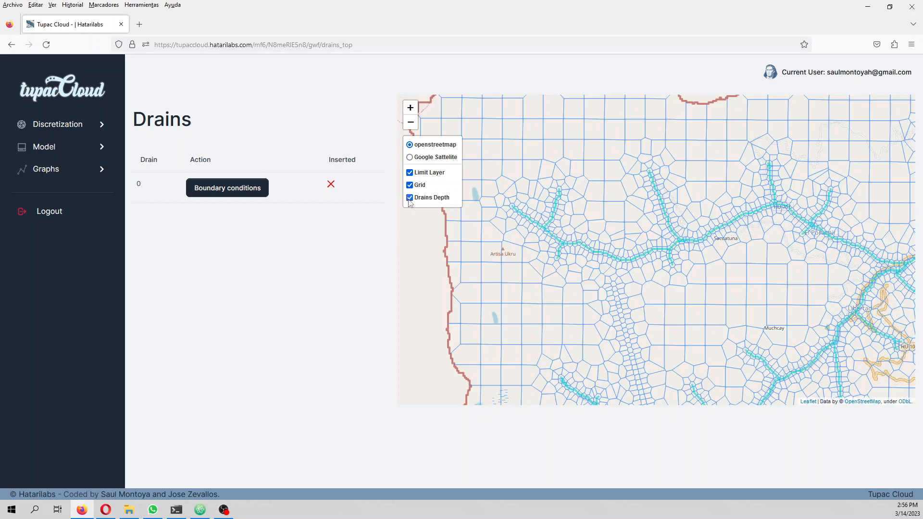
Step: Open the depth drain's boundary conditions and set the depth to 0 for all five stress periods
left_click(243, 192)
left_click(509, 154)
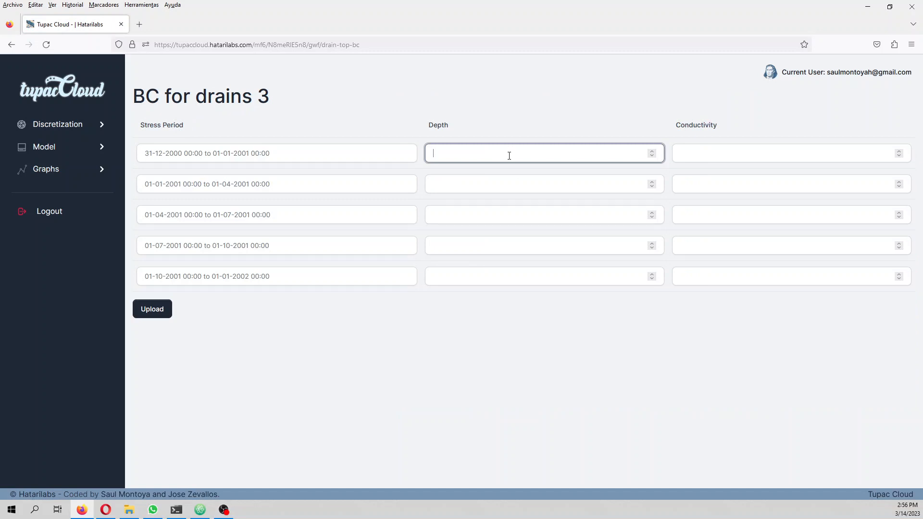
type("0")
left_click(508, 181)
type("0")
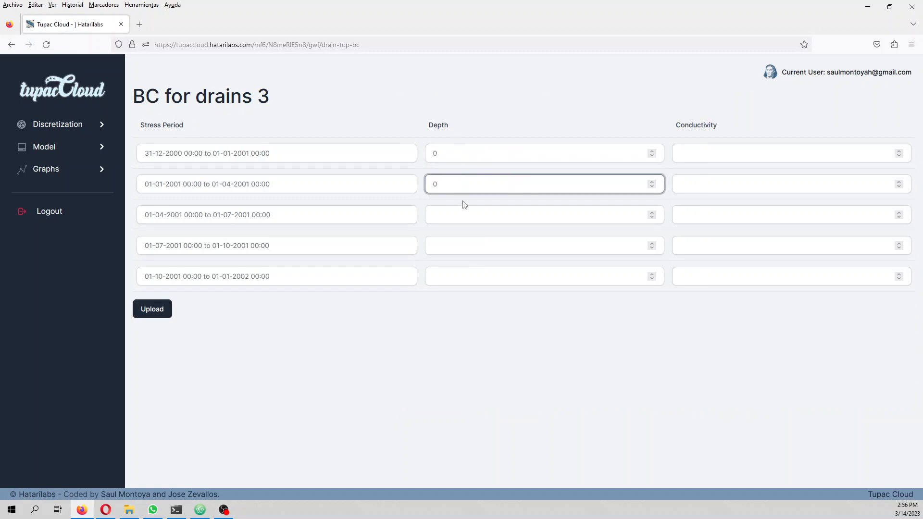
left_click(464, 215)
type("0")
left_click(470, 244)
type("0")
left_click(470, 275)
type("0")
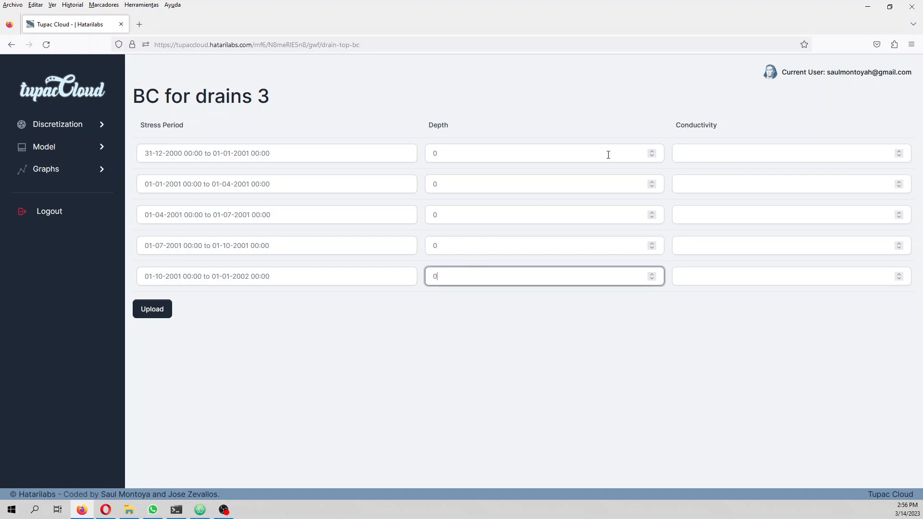
Step: Set the depth drain's conductivity to 0.0001 in all five stress periods and upload its boundary conditions
left_click(716, 158)
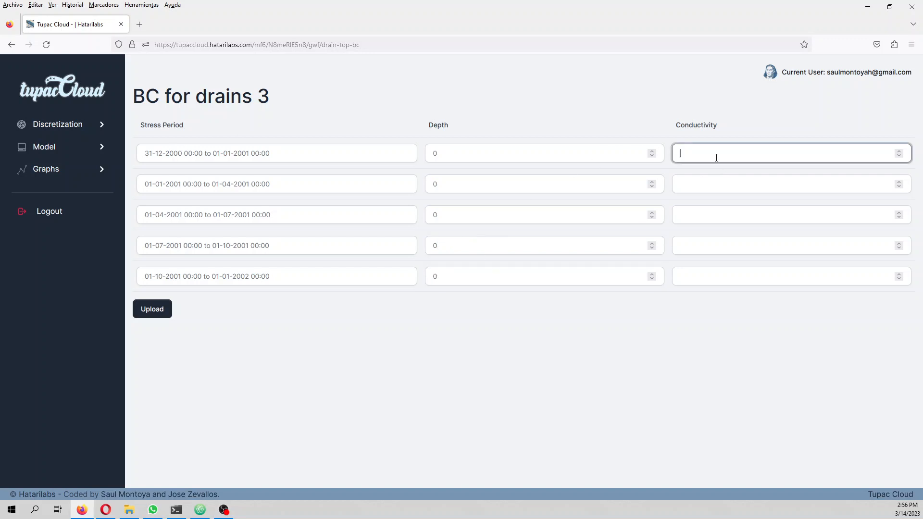
type("0.0001")
key("ctrl+a")
key("ctrl+c")
left_click(707, 178)
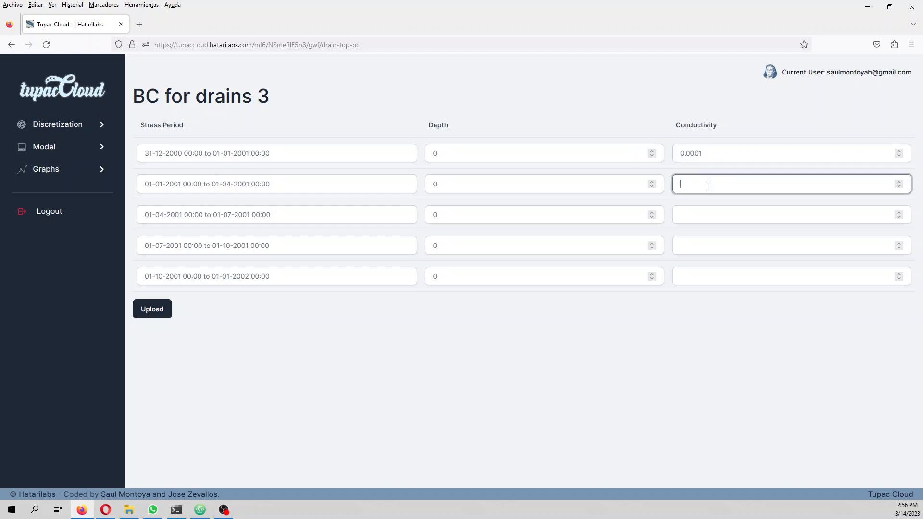
key("ctrl+v")
left_click(706, 219)
key("ctrl+v")
left_click(704, 245)
key("ctrl+v")
left_click(702, 276)
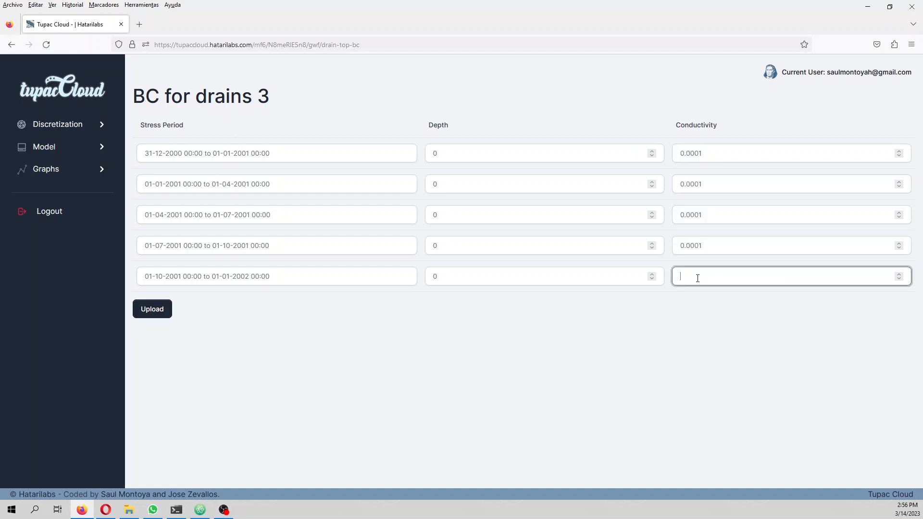
key("ctrl+v")
left_click(154, 309)
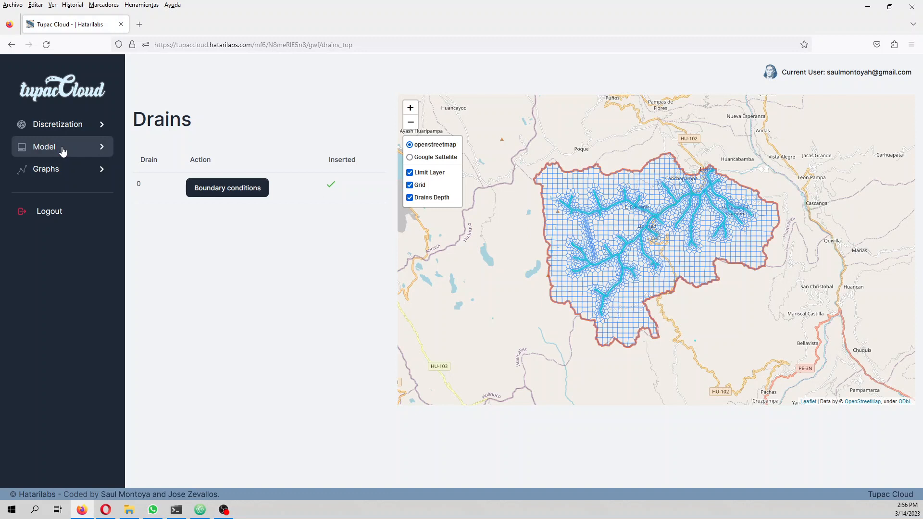
Step: Upload modelLimit2.zip from the infrastructureTunnel Shp folder as the model's recharge zone
left_click(62, 149)
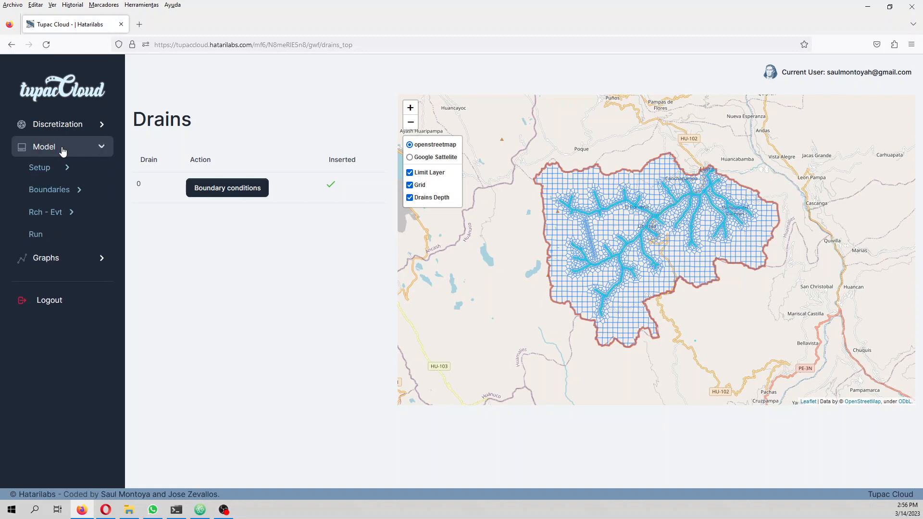
left_click(72, 214)
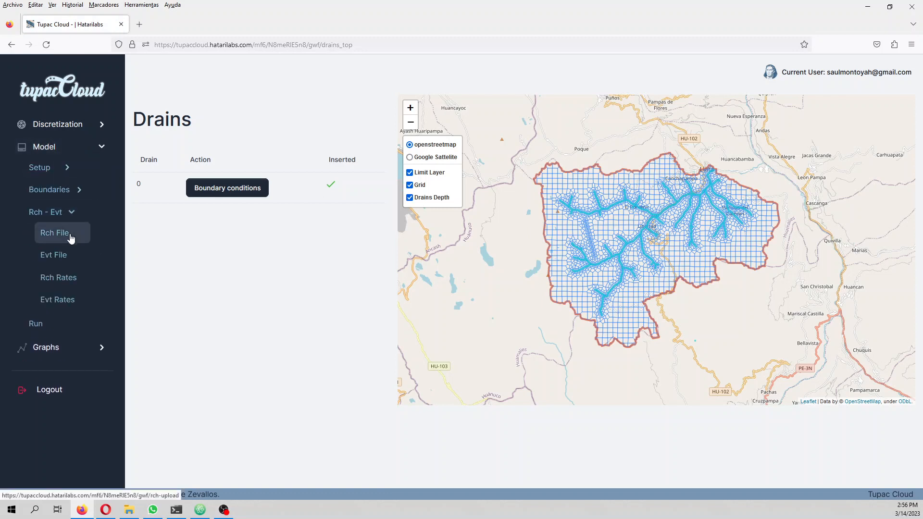
left_click(70, 235)
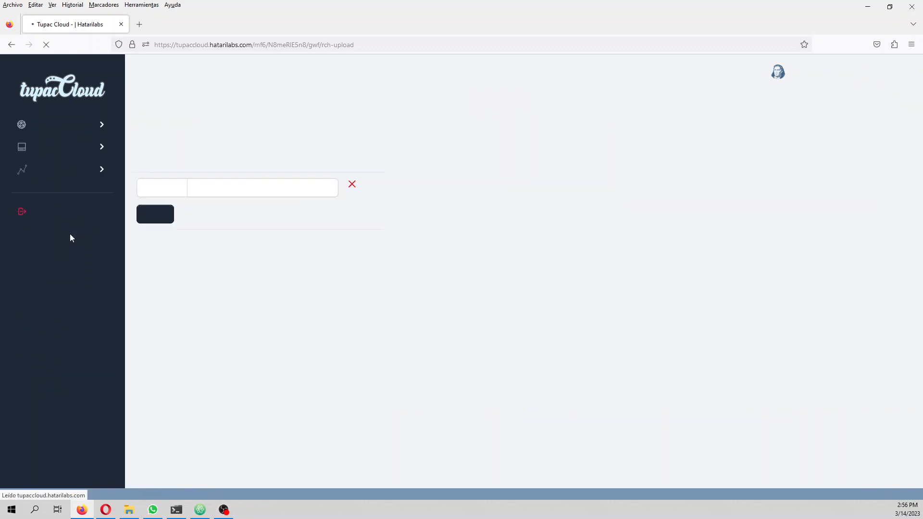
left_click(155, 191)
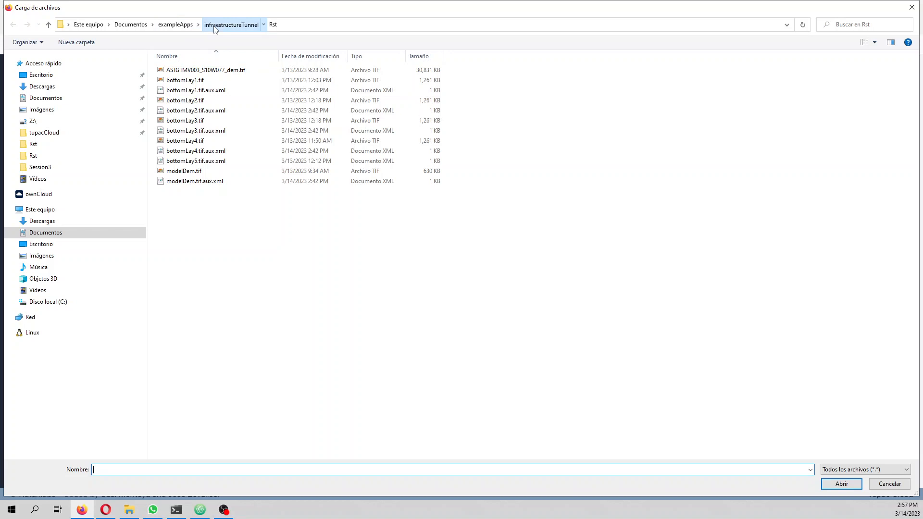
left_click(216, 28)
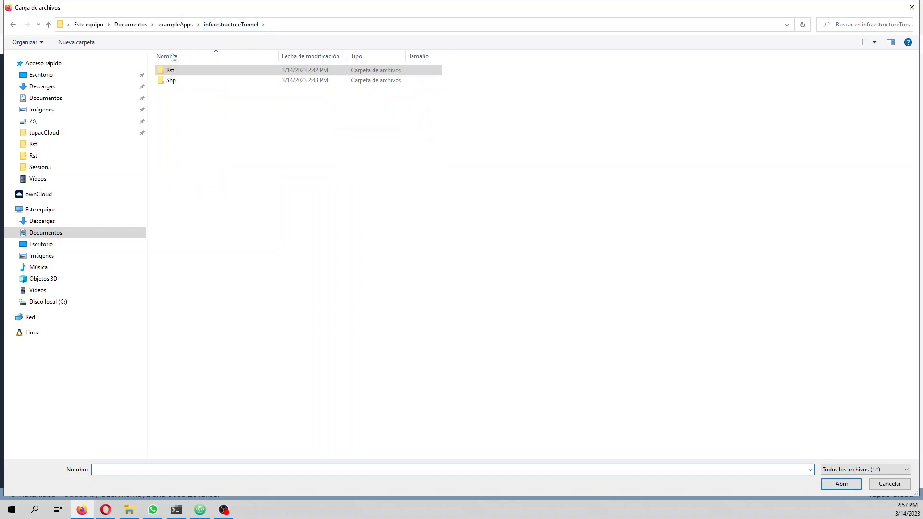
double_click(171, 80)
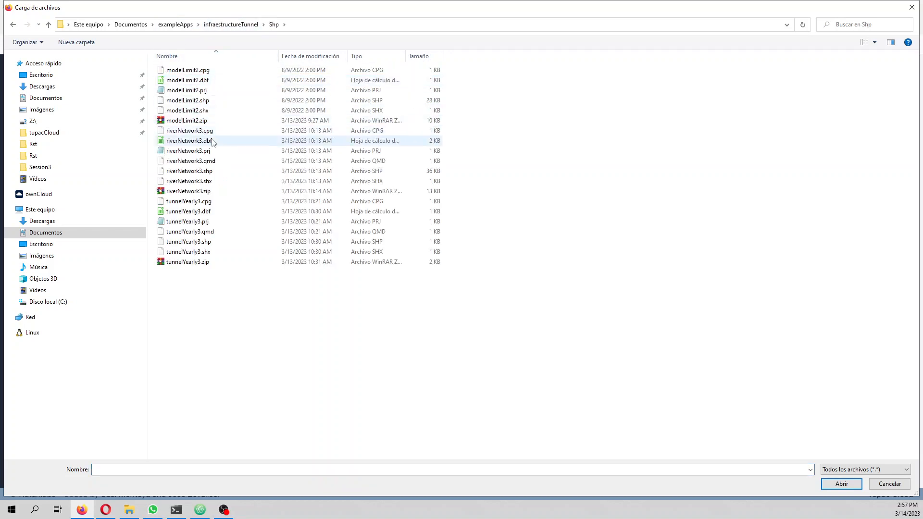
double_click(188, 120)
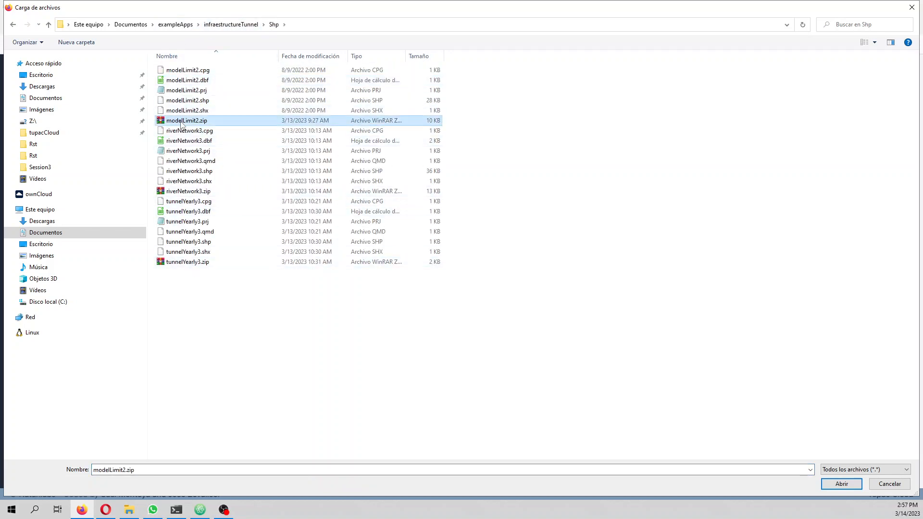
left_click(168, 214)
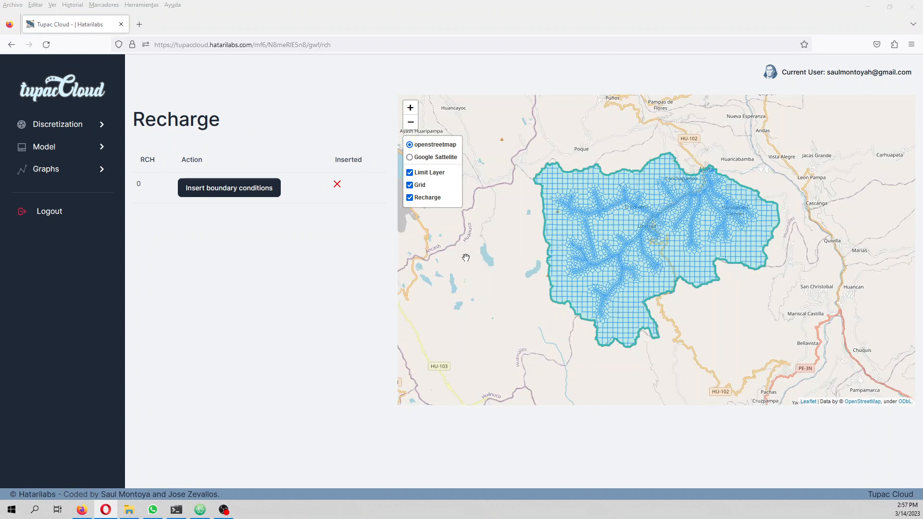
Step: Set the recharge rate of zone 0 to 3.8e-9 in all five stress periods and upload the schedule
left_click(194, 193)
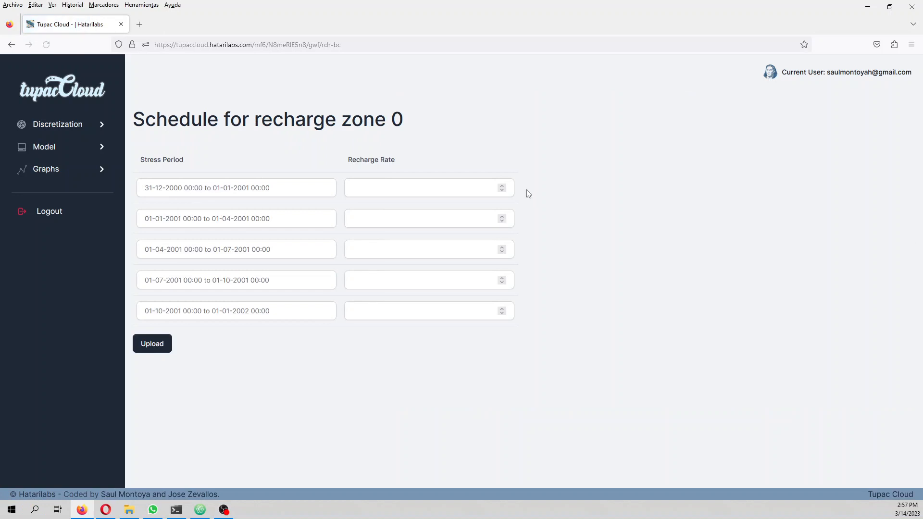
left_click(384, 193)
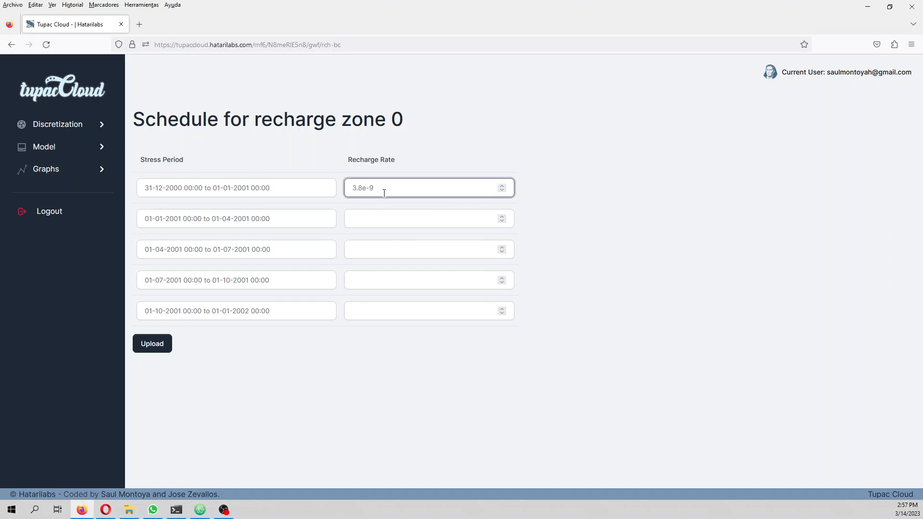
key("ctrl+a")
key("ctrl+c")
left_click(371, 220)
key("ctrl+v")
left_click(365, 249)
key("ctrl+v")
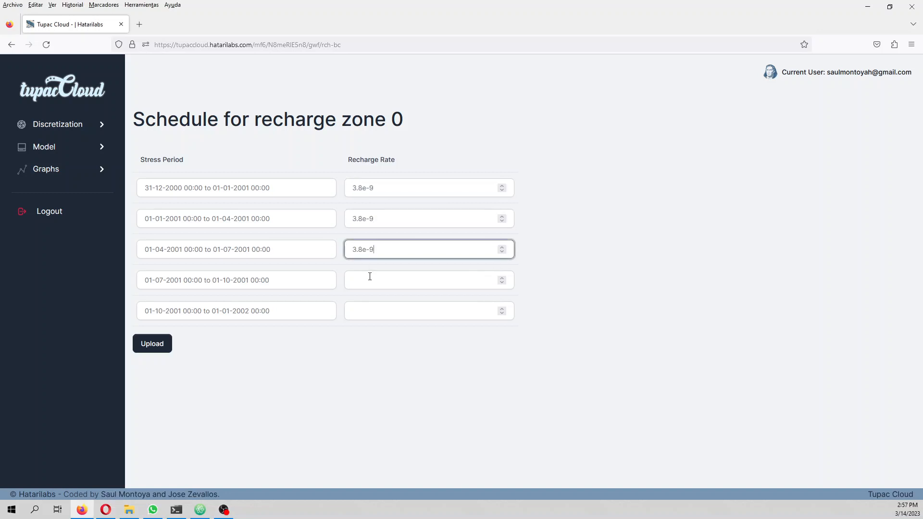
left_click(369, 276)
key("ctrl+v")
left_click(369, 309)
key("ctrl+v")
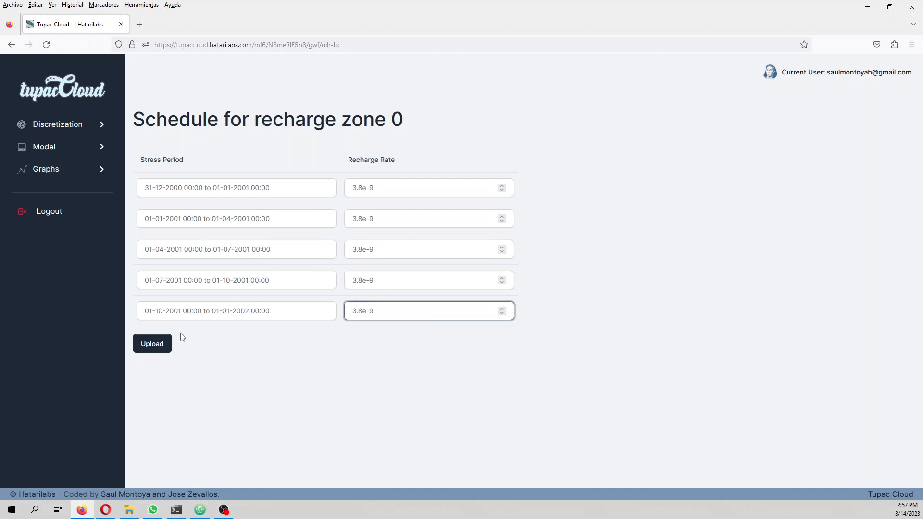
left_click(152, 343)
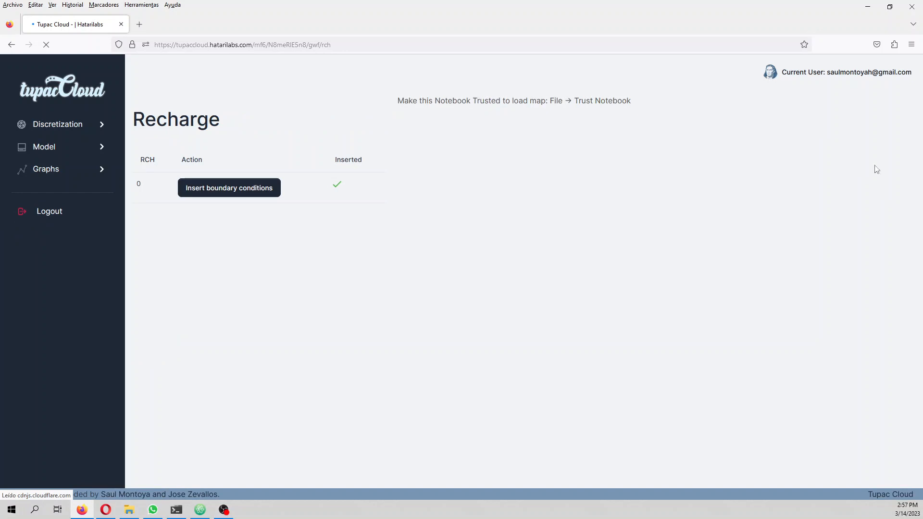
Step: Upload modelLimit2.zip from the Shp folder as the model's evapotranspiration zone
left_click(83, 148)
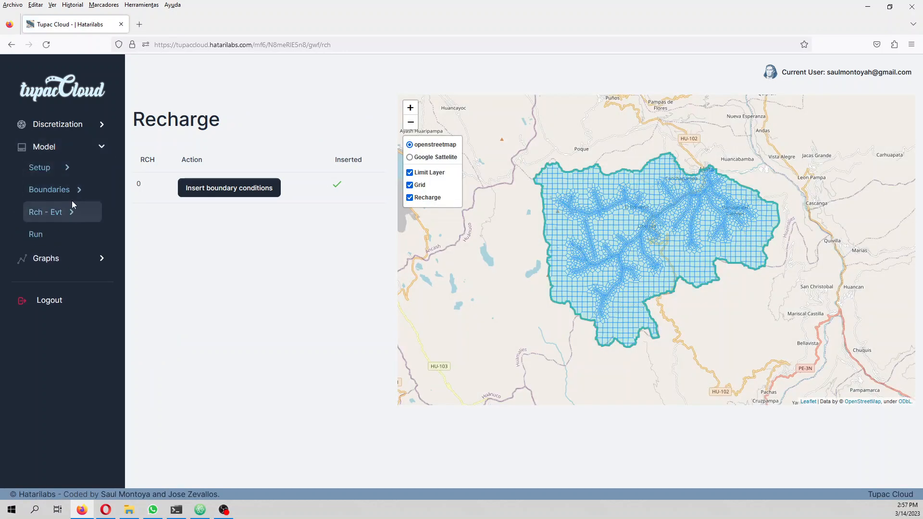
left_click(73, 204)
left_click(54, 254)
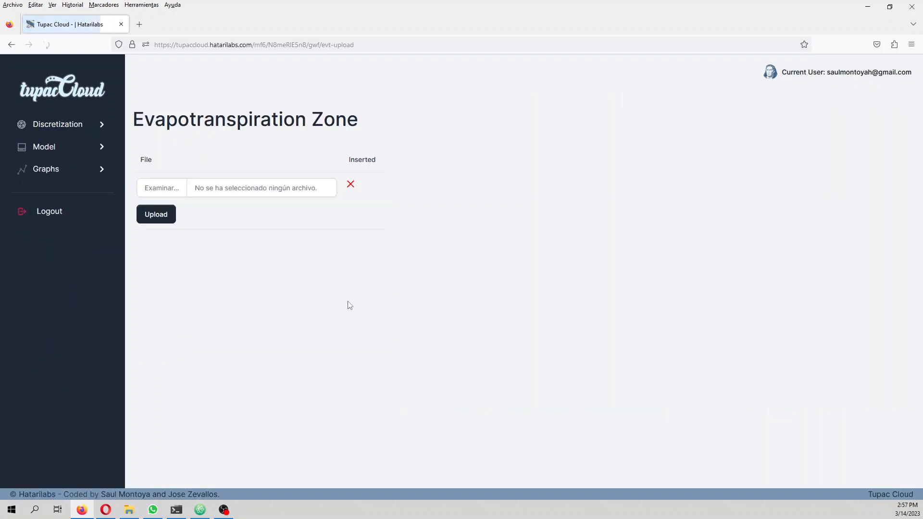
left_click(161, 189)
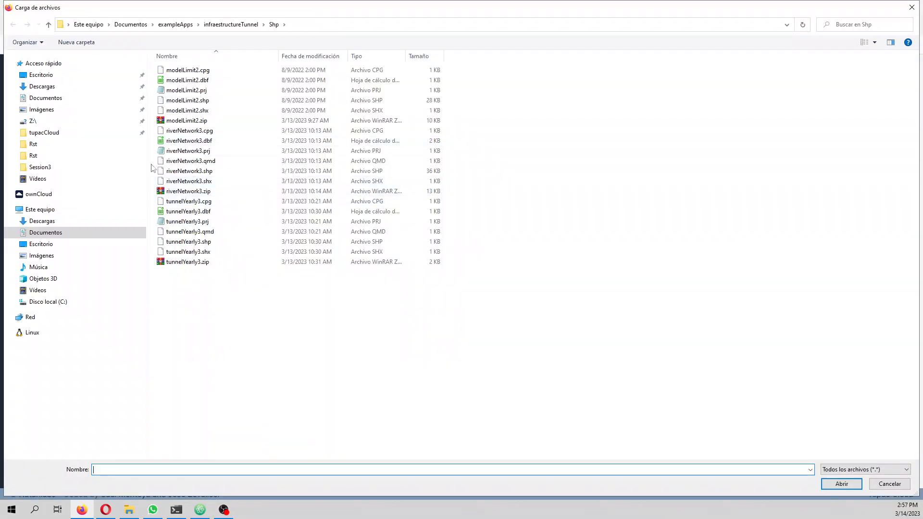
left_click(176, 121)
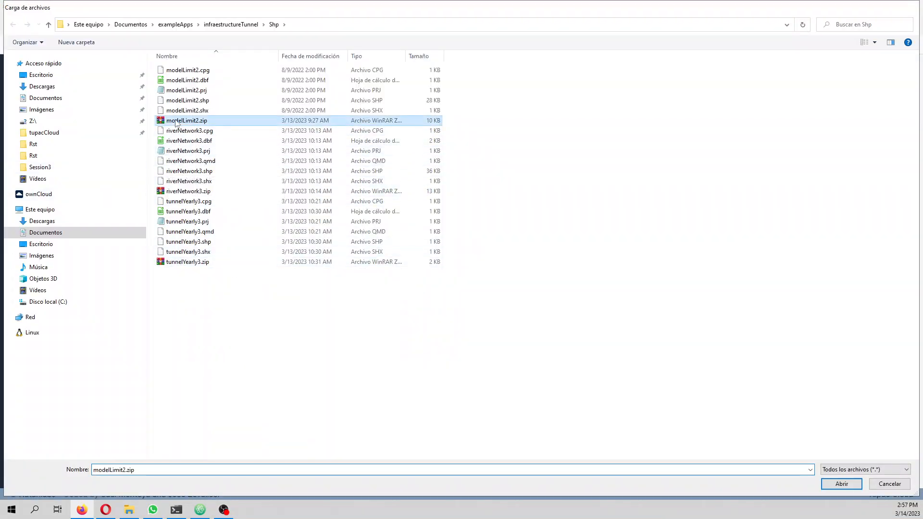
double_click(175, 121)
left_click(169, 214)
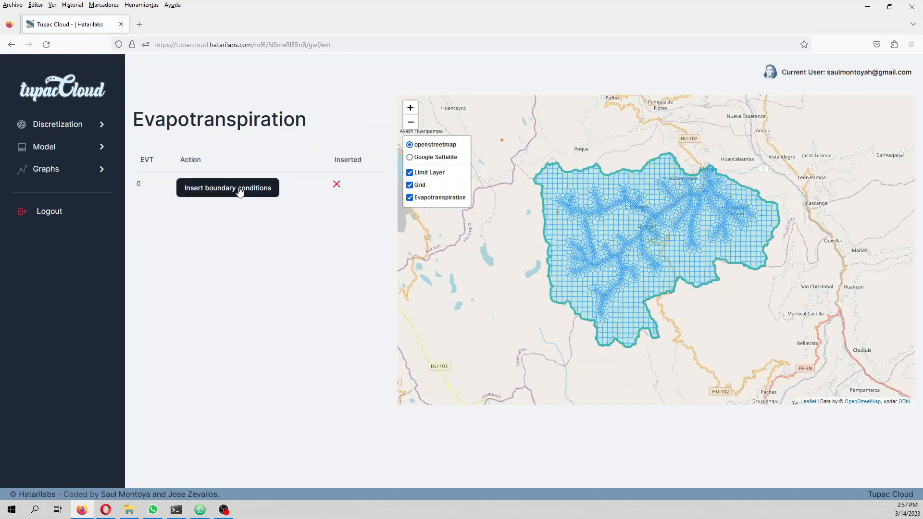
Step: Open the boundary conditions of evapotranspiration zone 0 and set the evapotranspiration rate to 3.8e-8 for all five stress periods
left_click(239, 191)
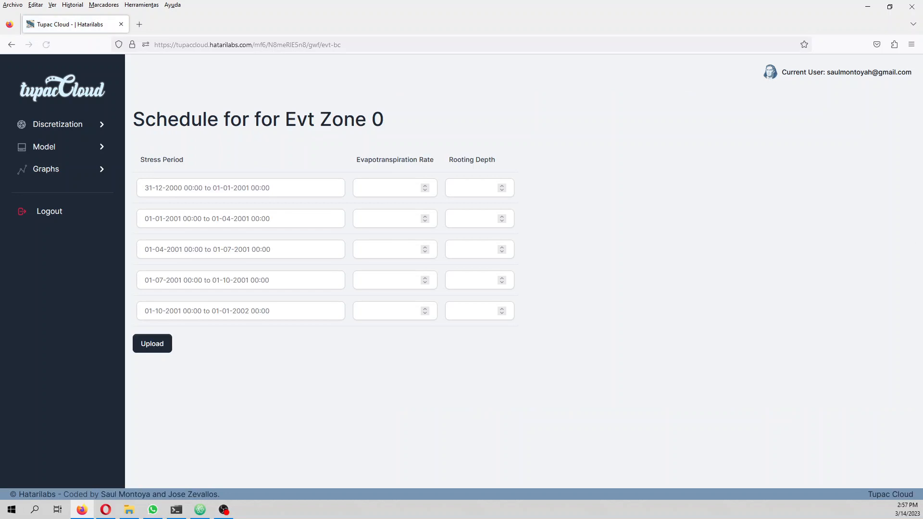
key("alt+Tab")
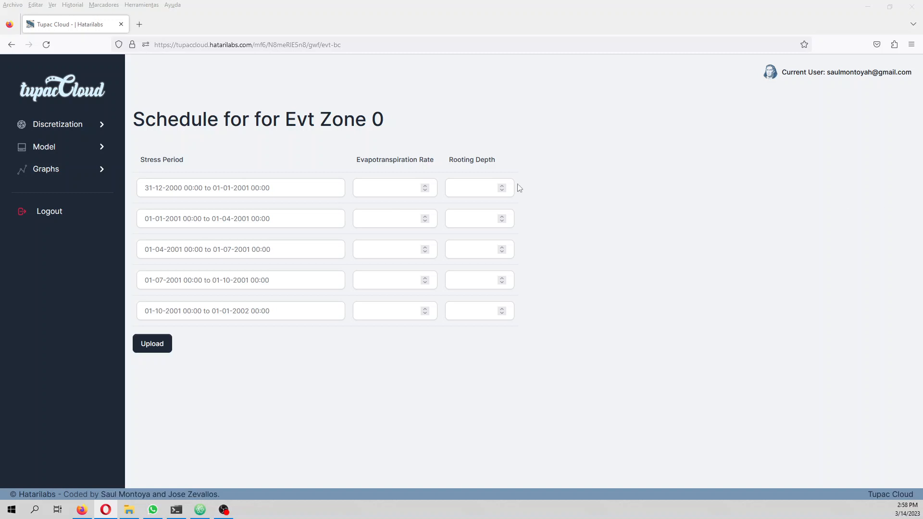
left_click(401, 185)
type("3.")
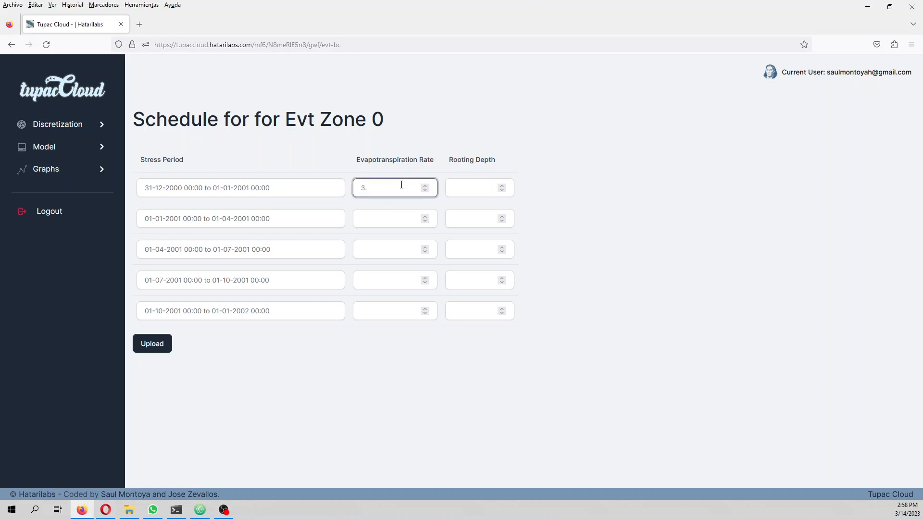
type("85")
key("ctrl+a")
left_click(371, 219)
key("ctrl+v")
left_click(376, 249)
key("ctrl+v")
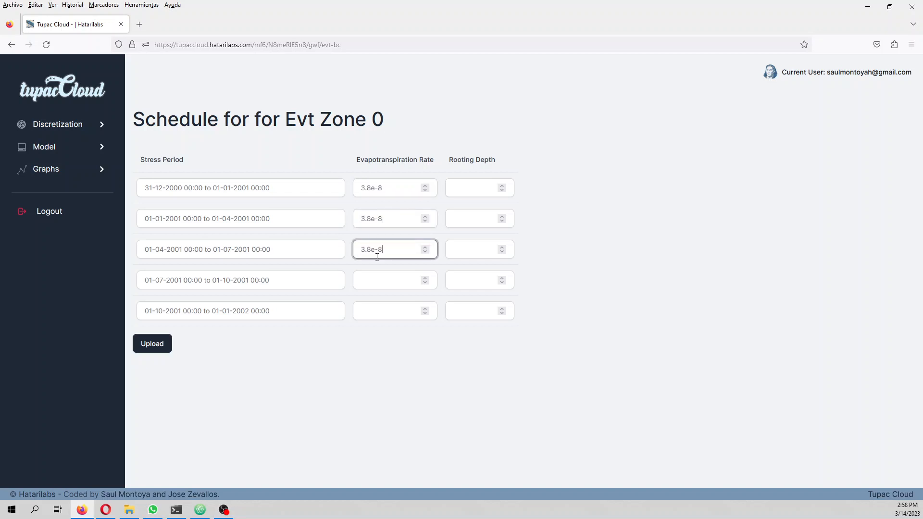
left_click(377, 279)
key("ctrl+v")
left_click(380, 310)
key("ctrl+v")
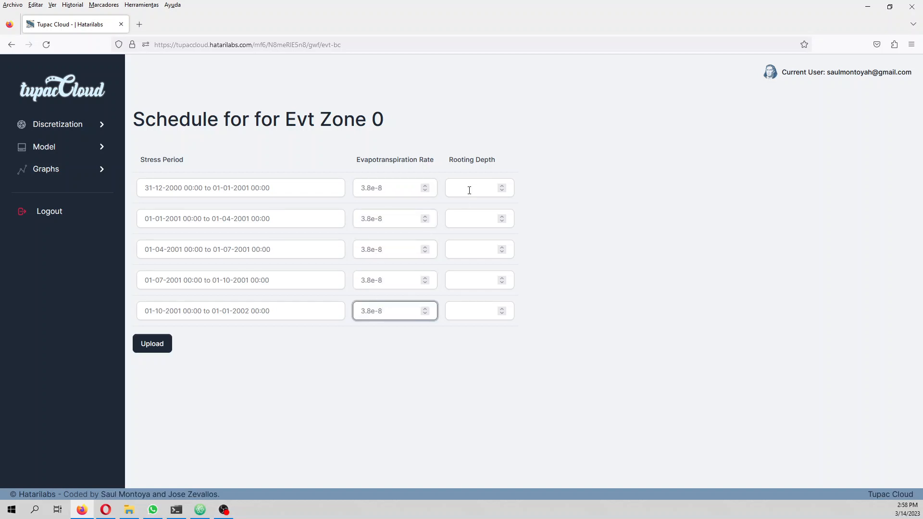
Step: Set the rooting depth of evapotranspiration zone 0 to 0.5 in all five stress periods and upload the schedule
left_click(469, 186)
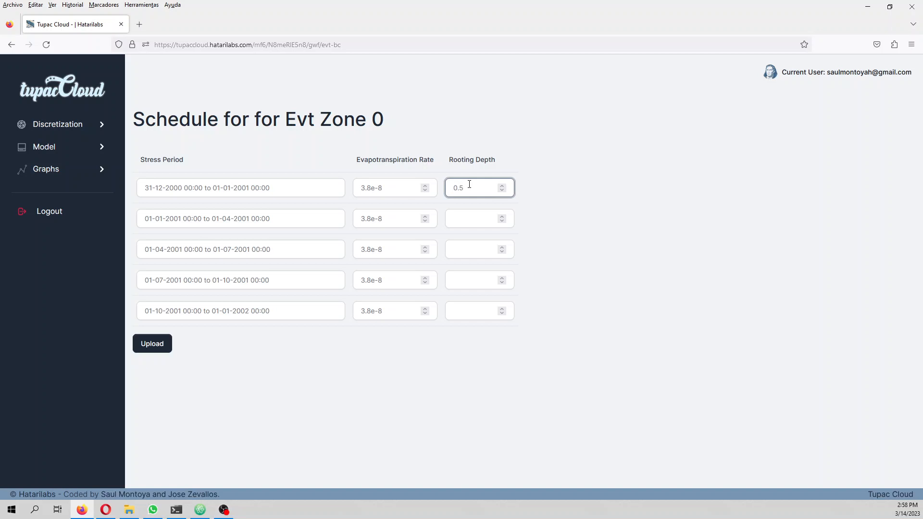
key("ctrl+a")
key("ctrl+c")
left_click(472, 217)
key("ctrl+v")
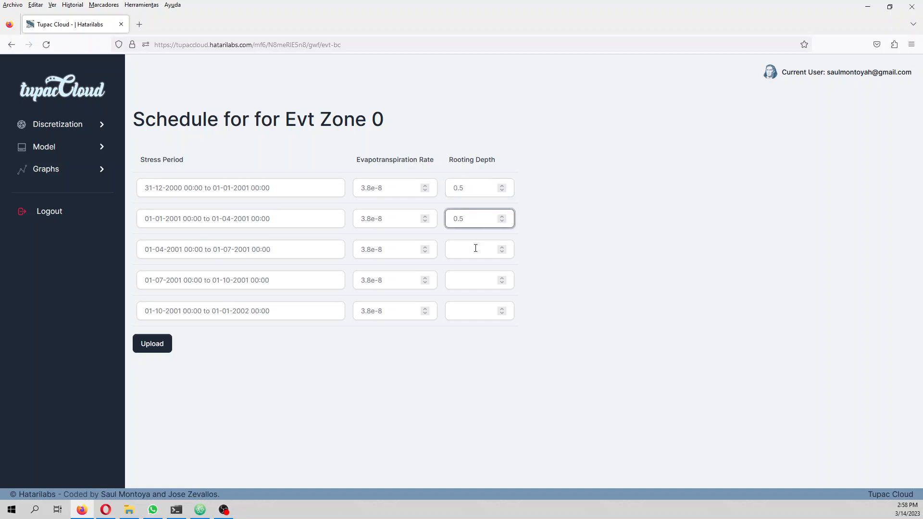
left_click(476, 248)
key("ctrl+v")
left_click(472, 275)
key("ctrl+v")
left_click(469, 311)
key("ctrl+v")
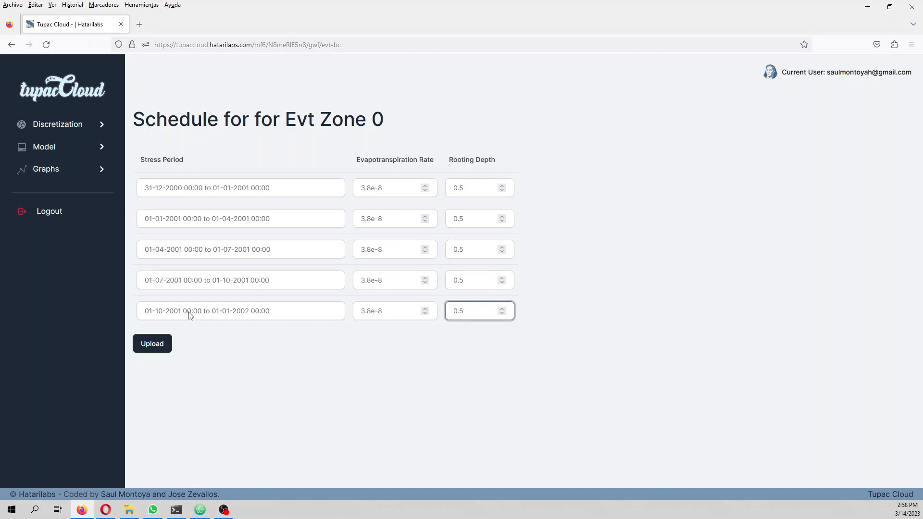
left_click(156, 350)
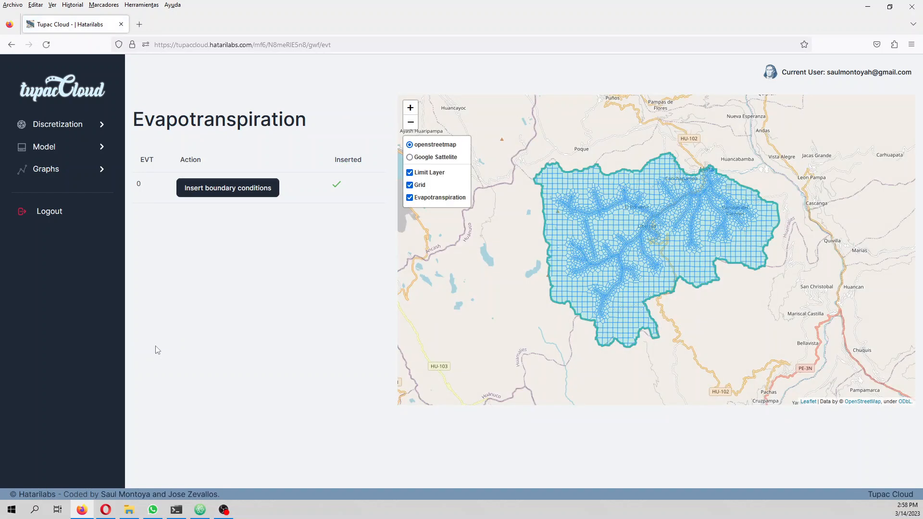
Step: Generate and run the groundwater model, and review the solver's run log through to the stress period results
left_click(53, 151)
left_click(36, 232)
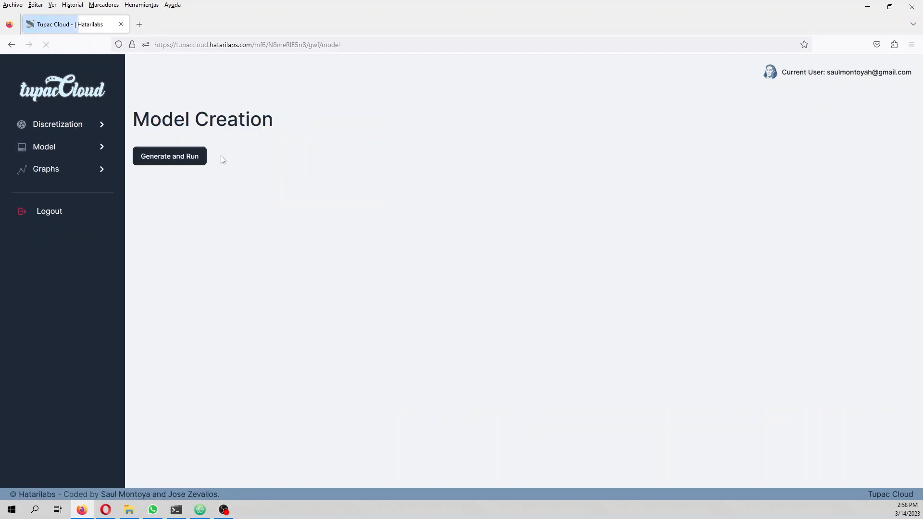
left_click(187, 162)
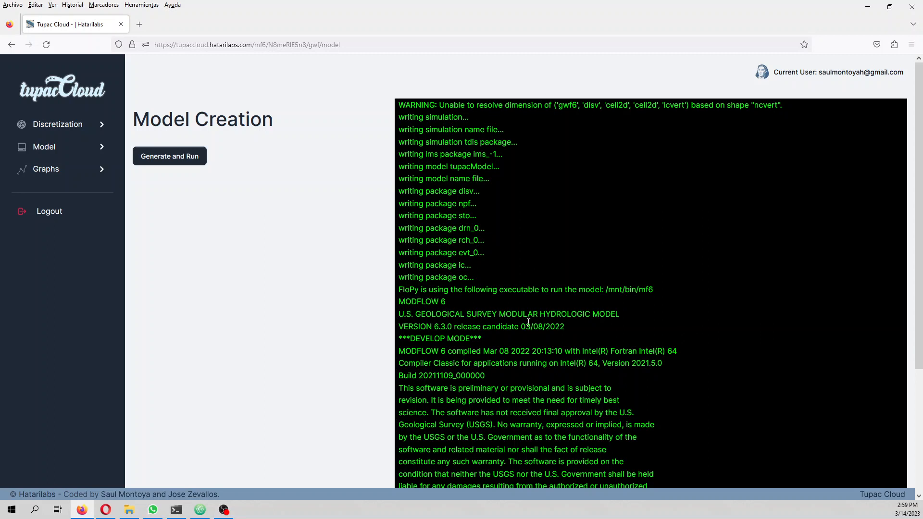
scroll(529, 322, "down", 4)
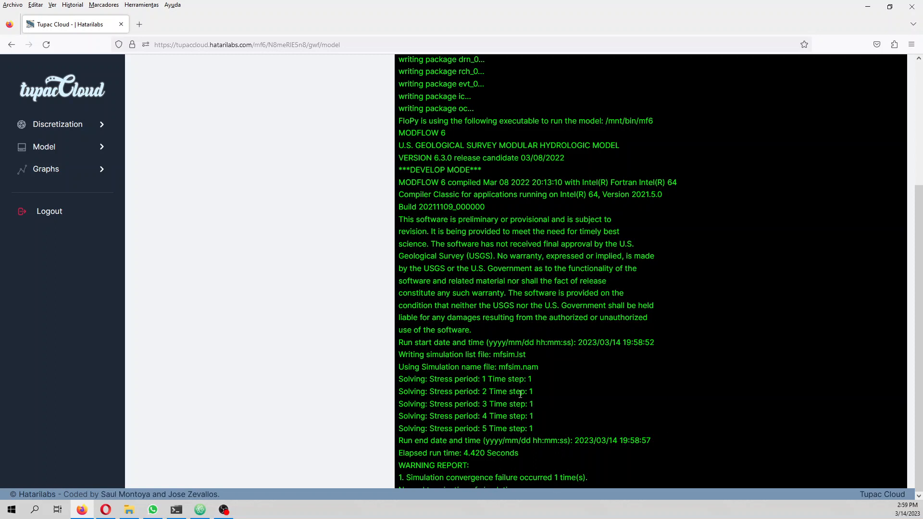
Step: Open the stress period schedule in the temporal discretization and check the time step options of the steady period
left_click(27, 125)
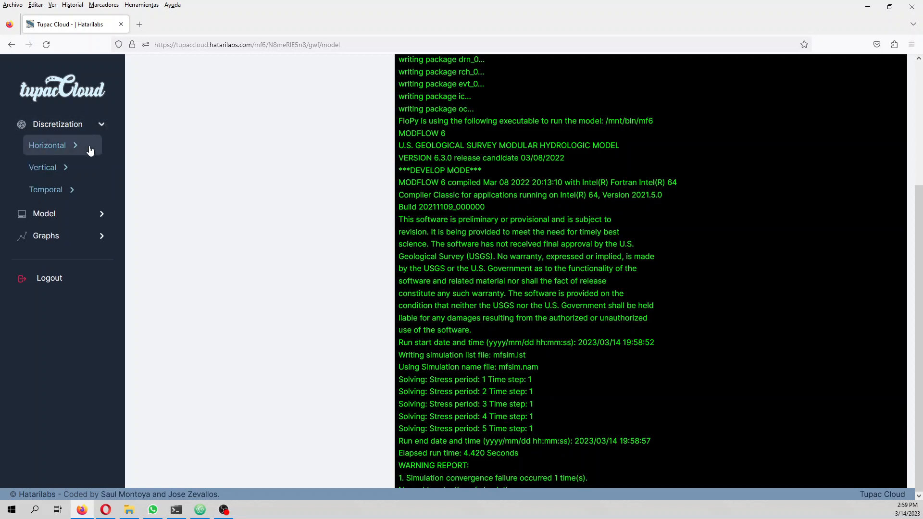
left_click(34, 166)
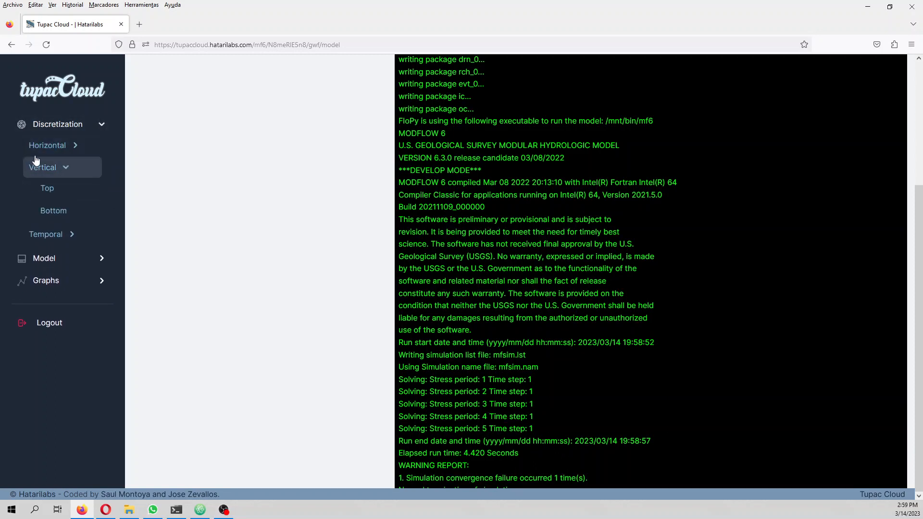
left_click(47, 146)
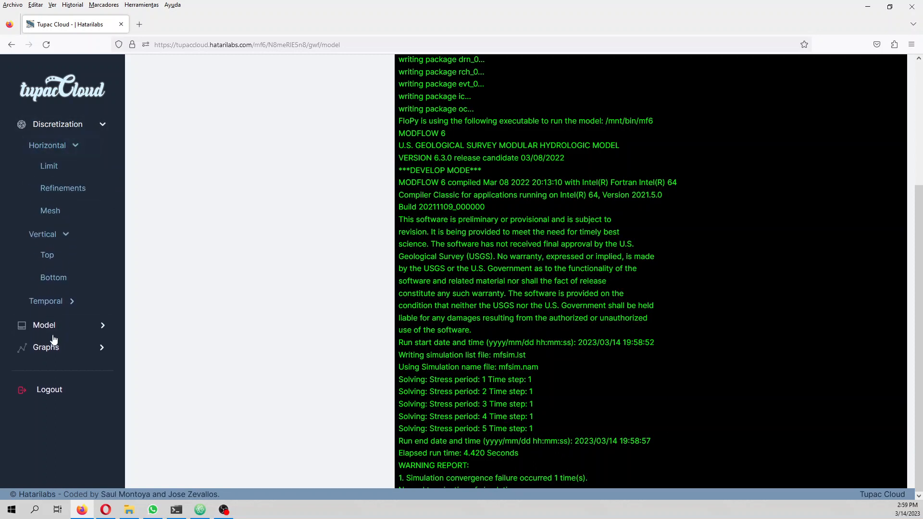
left_click(53, 303)
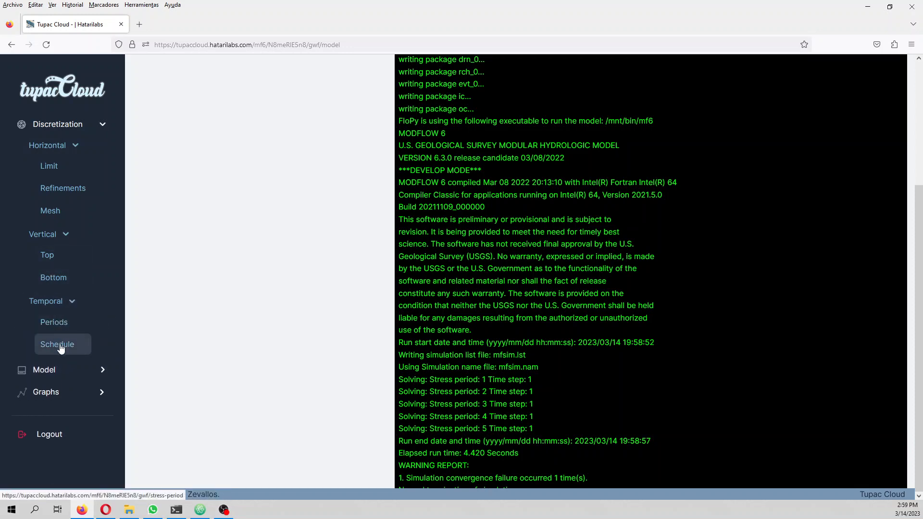
left_click(60, 345)
left_click(434, 213)
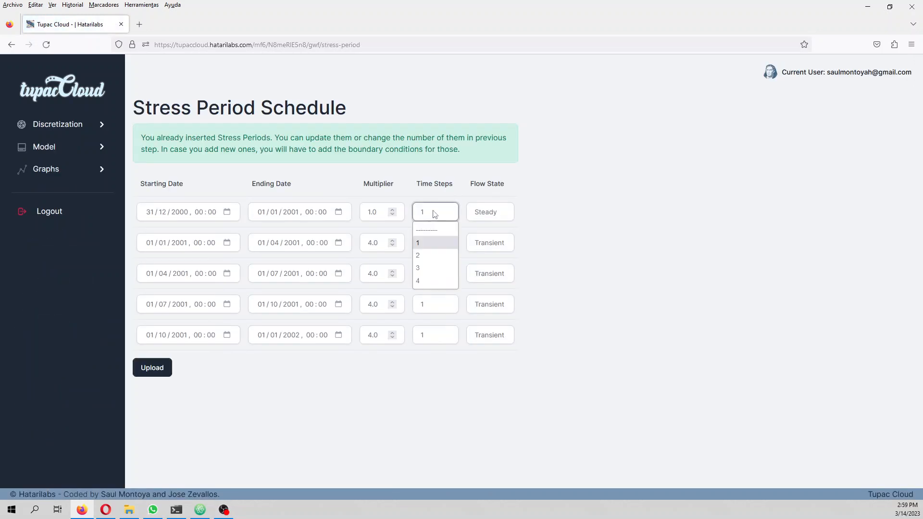
left_click(510, 200)
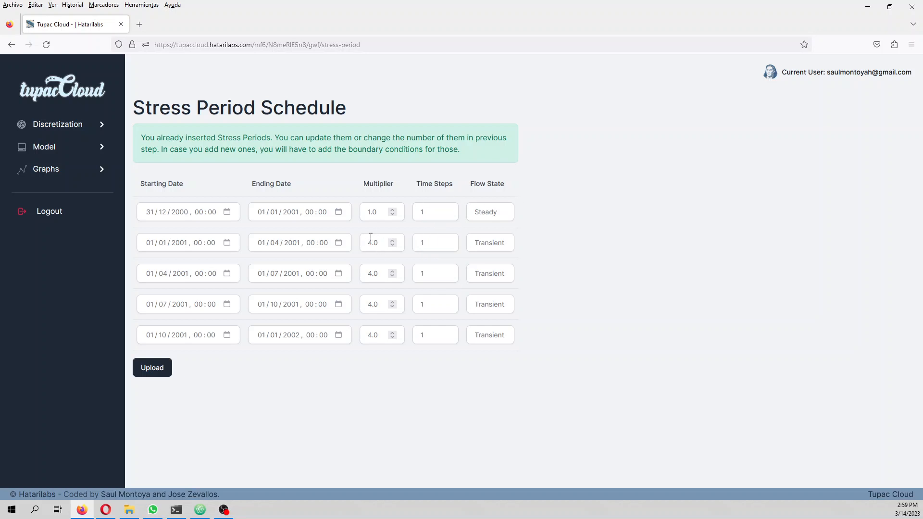
Step: Set the multiplier of all four transient stress periods to 1
double_click(377, 243)
type("1")
double_click(370, 273)
type("1")
mouse_move(375, 305)
left_mouse_down()
mouse_move(360, 310)
mouse_move(384, 307)
left_mouse_up()
type("1")
double_click(379, 335)
type("1")
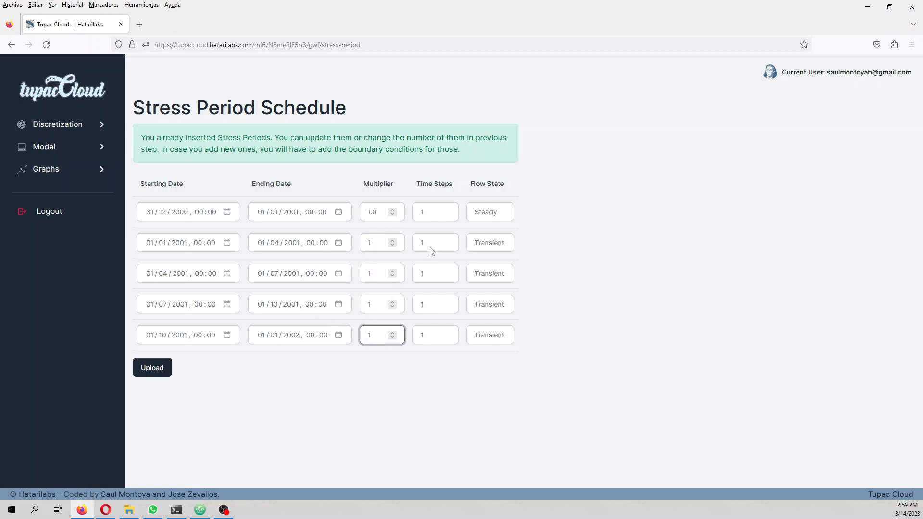
Step: Set the time steps of the four transient stress periods to 4 and upload the schedule
left_click(432, 251)
left_click(426, 311)
left_click(424, 273)
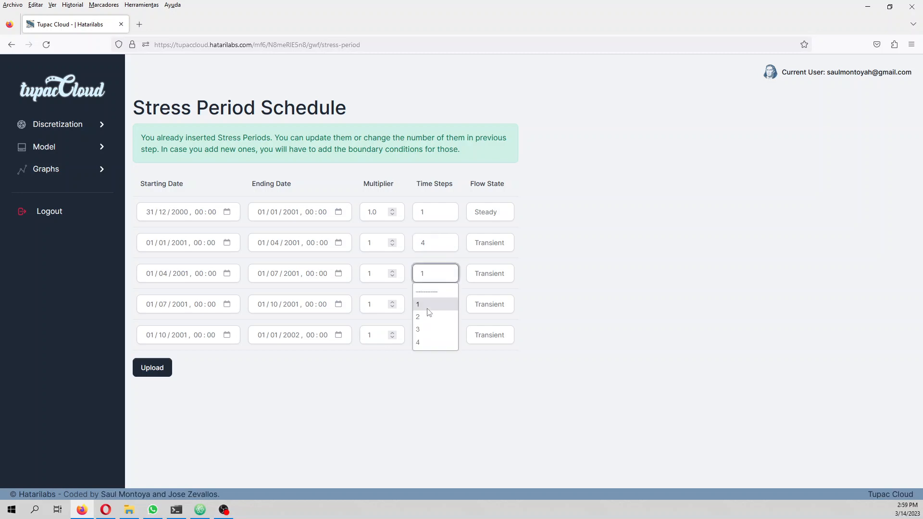
left_click(425, 343)
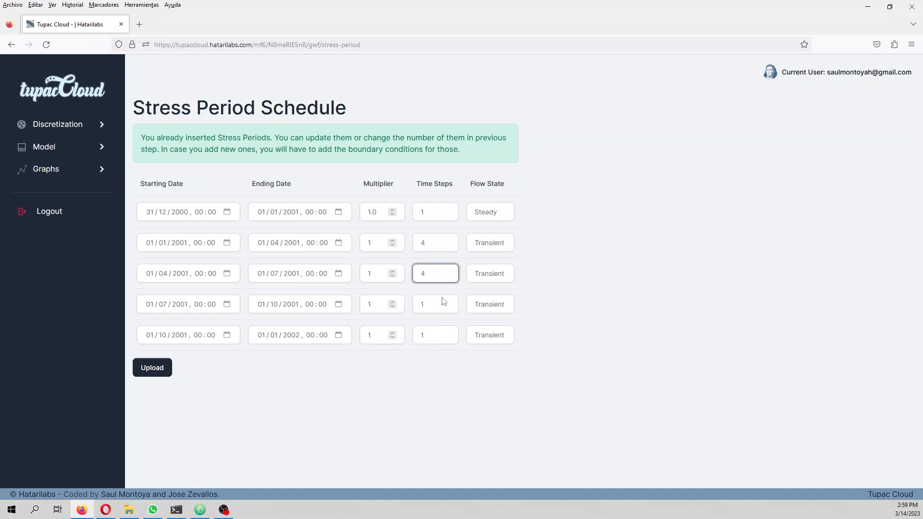
left_click(443, 301)
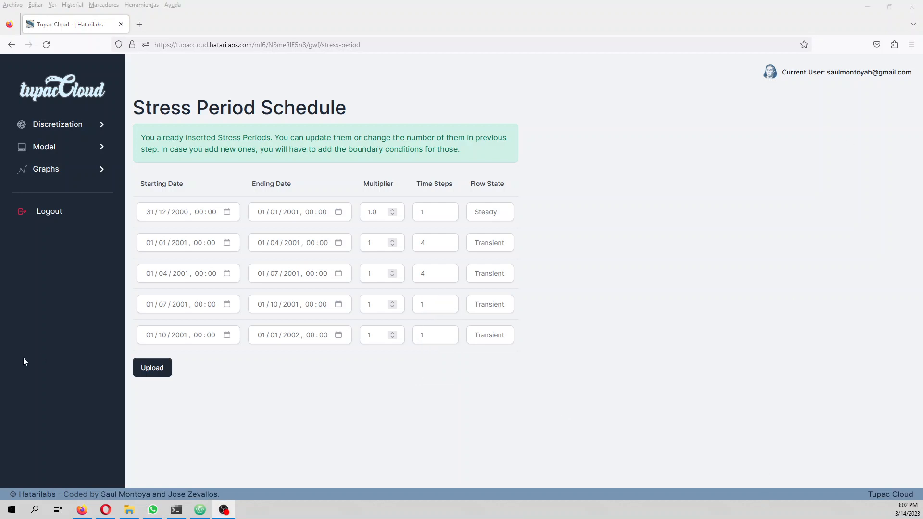
left_click(426, 308)
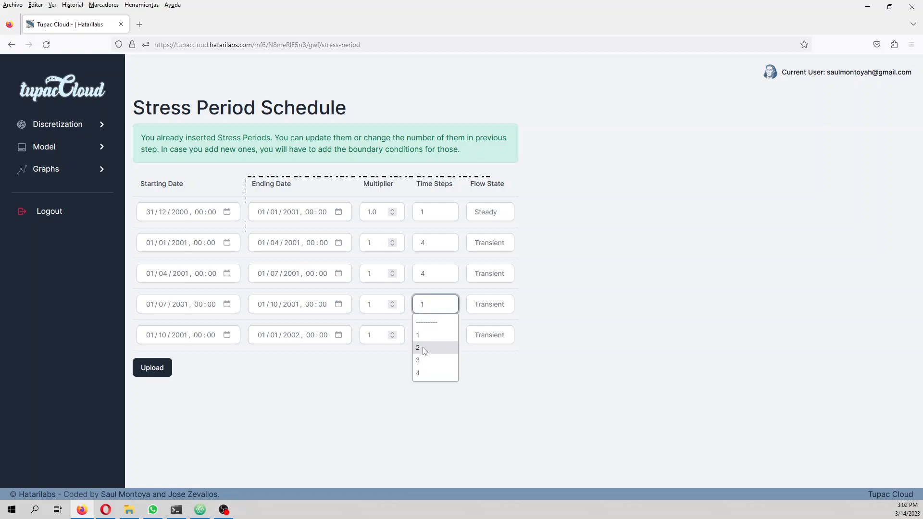
left_click(429, 374)
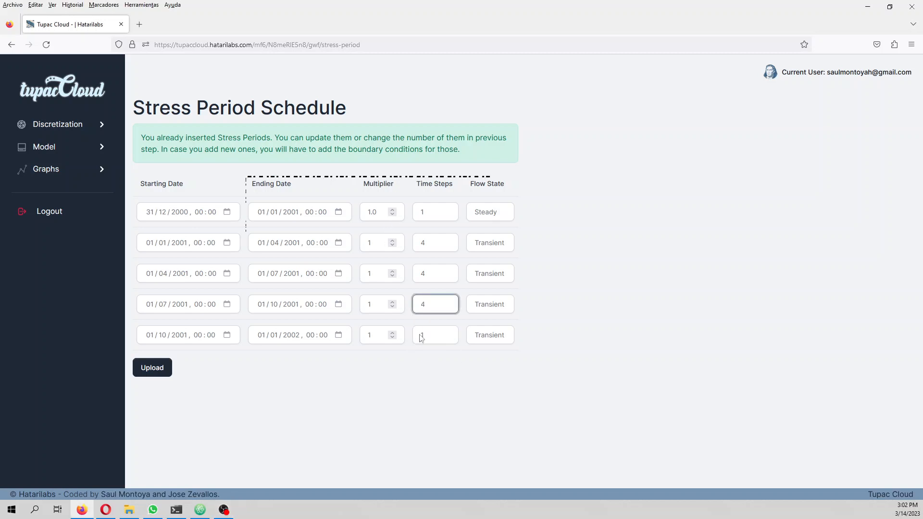
left_click(431, 335)
left_click(429, 403)
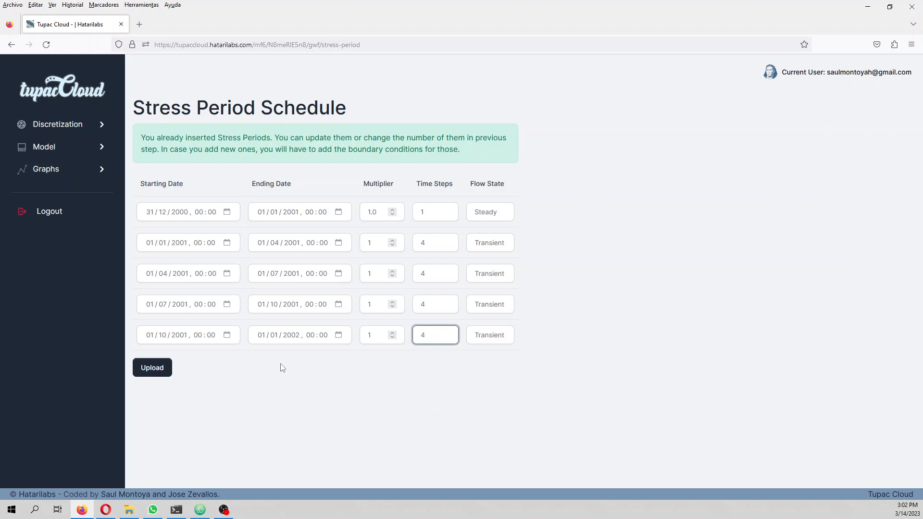
left_click(155, 370)
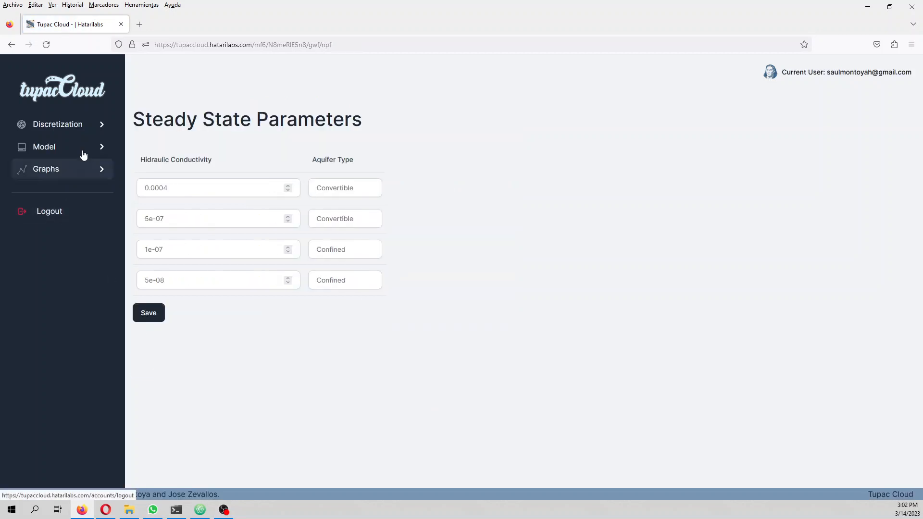
Step: Generate and run the model with the revised schedule, and review the run log down to the solver's warning report
left_click(82, 149)
left_click(39, 240)
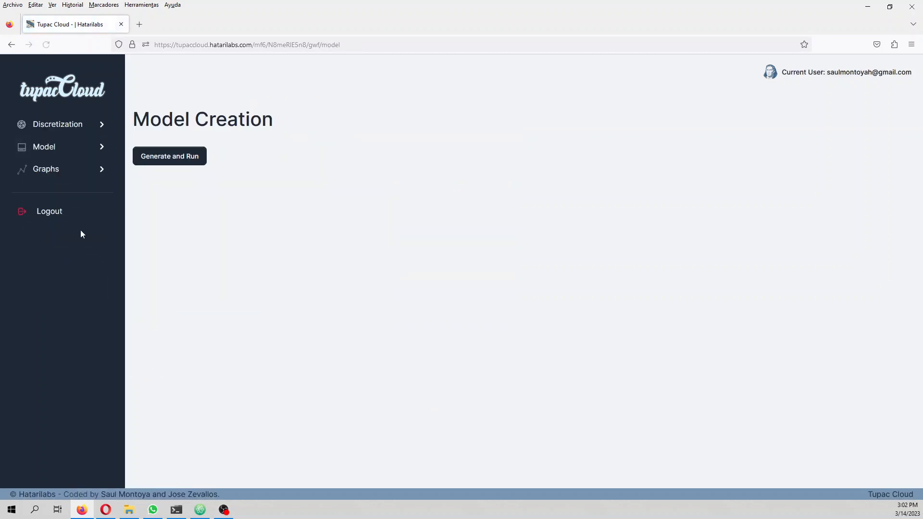
left_click(184, 157)
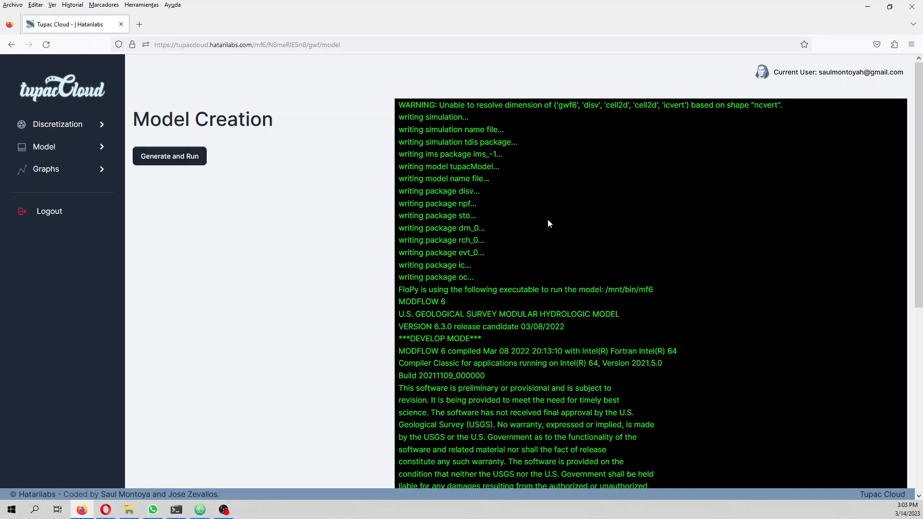
scroll(553, 248, "down", 6)
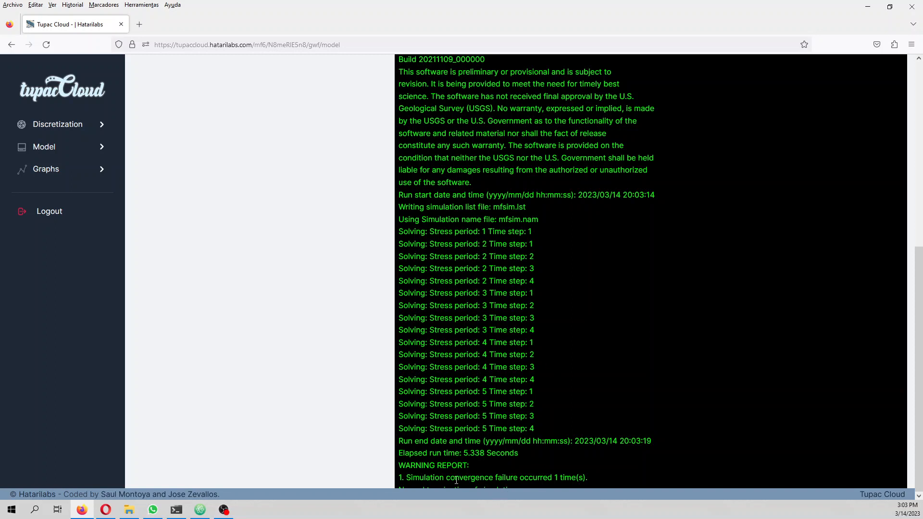
left_click_drag(430, 479, 552, 488)
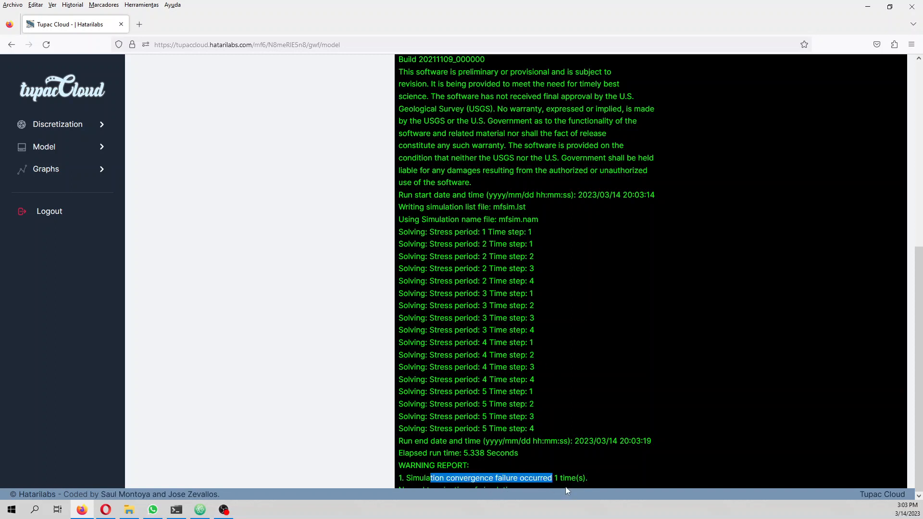
Step: Open the model's water balance and examine the inflow, outflow and discrepancy tables for each stress period
left_click(54, 176)
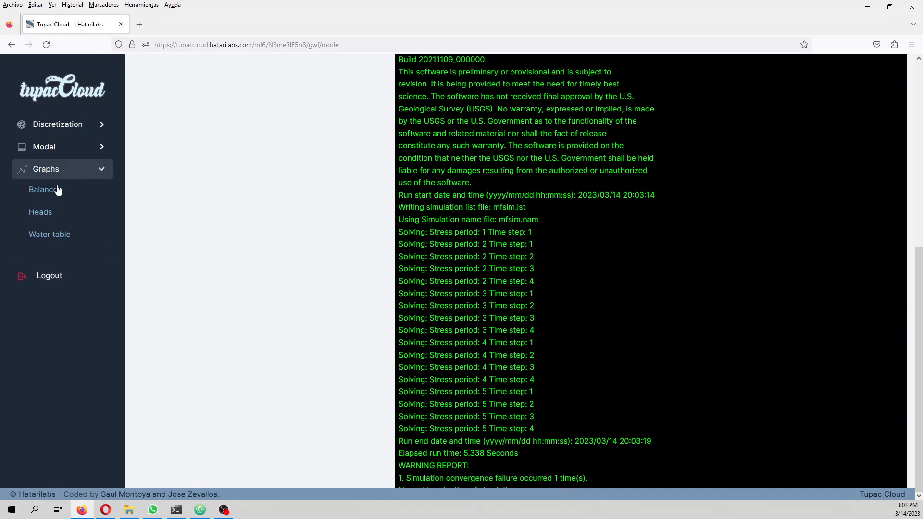
left_click(57, 190)
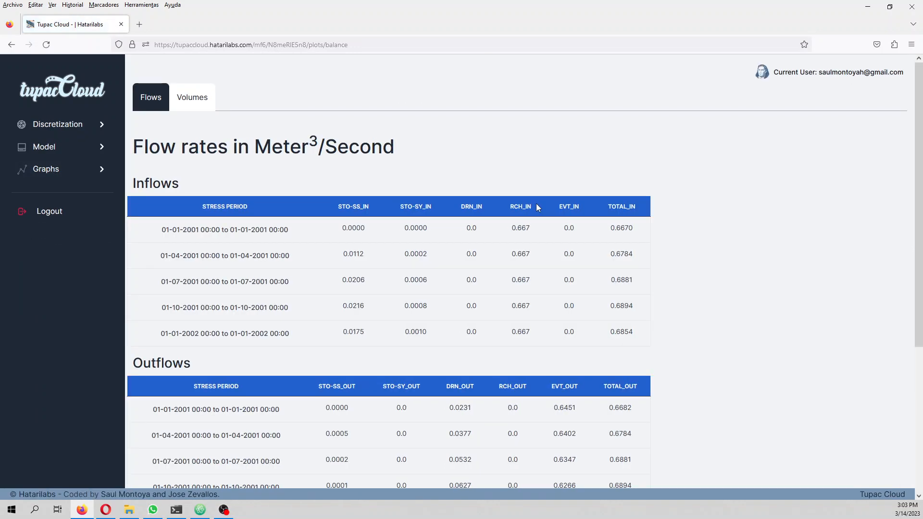
scroll(552, 257, "down", 4)
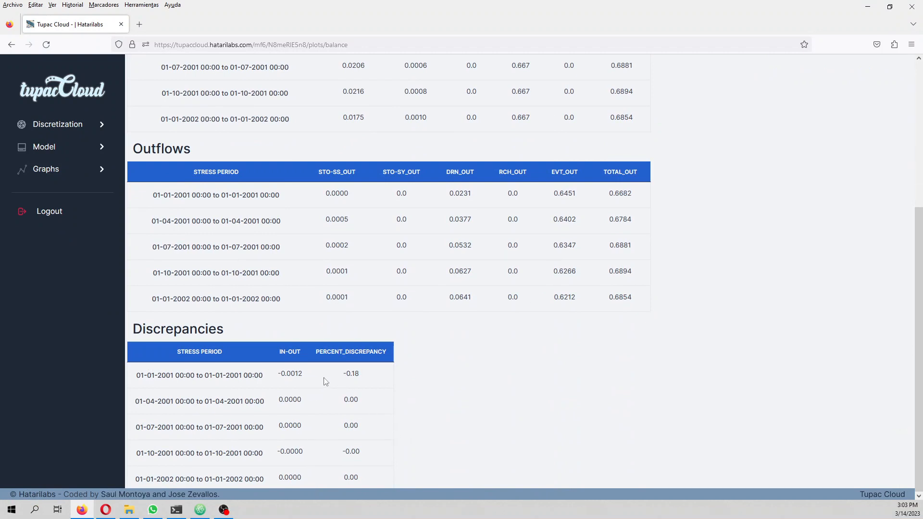
scroll(601, 361, "up", 4)
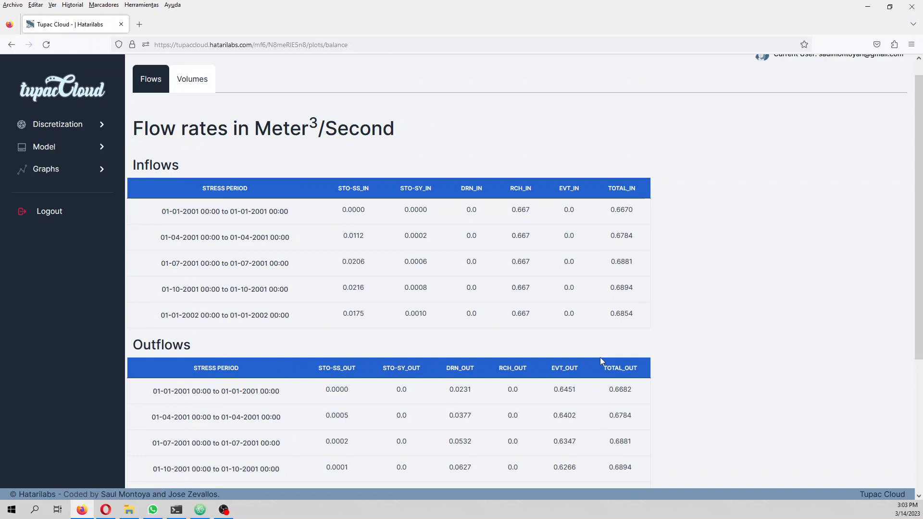
scroll(600, 357, "down", 1)
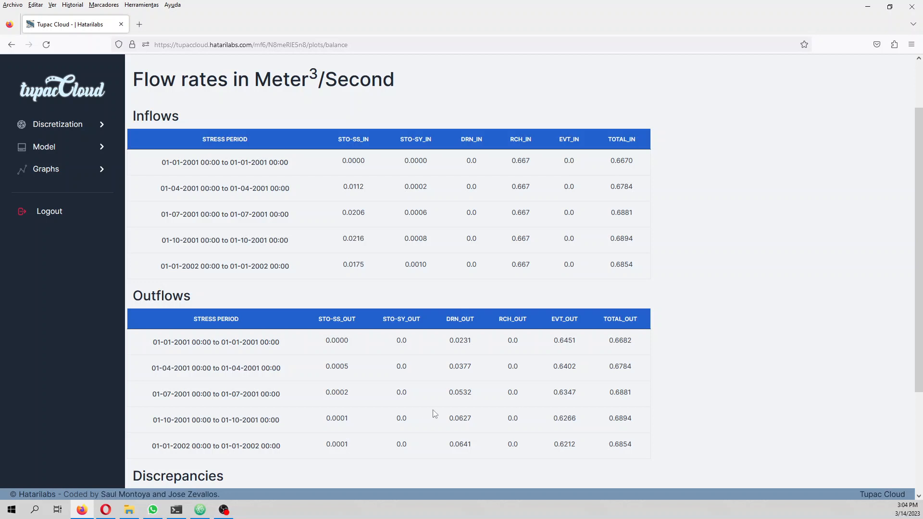
Step: Check the percent discrepancy of each stress period in the water balance tables
scroll(527, 384, "down", 3)
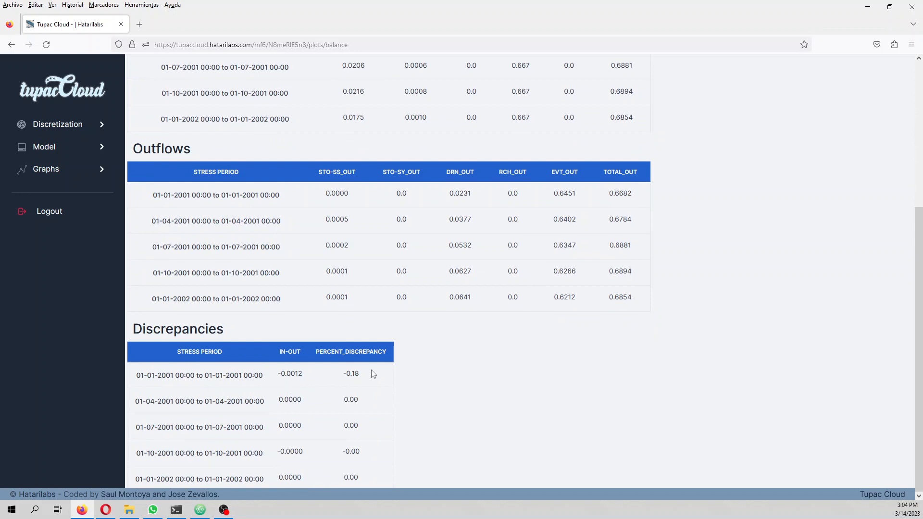
scroll(378, 365, "up", 3)
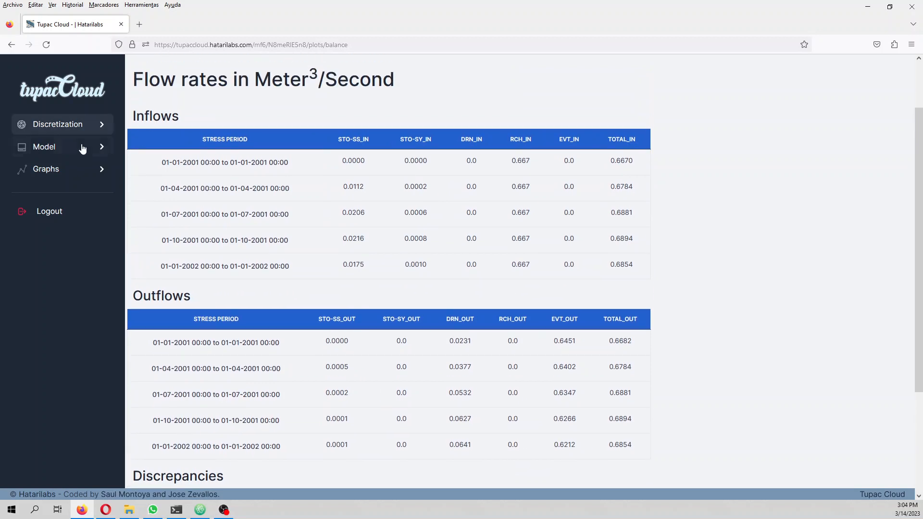
Step: Plot the layer 1 heads for stress period 01-10-2001 to 01-01-2002 with drains and grid, and compare the contour and grid views
left_click(79, 170)
left_click(79, 210)
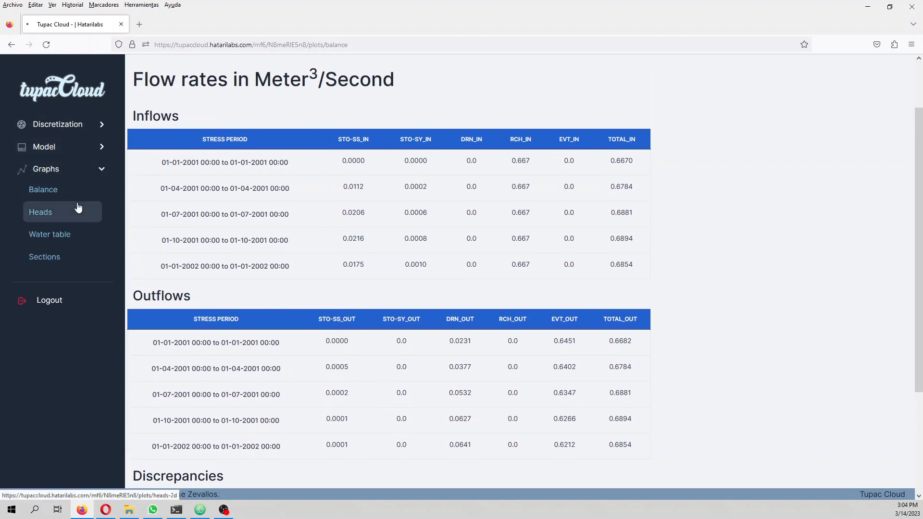
left_click(169, 174)
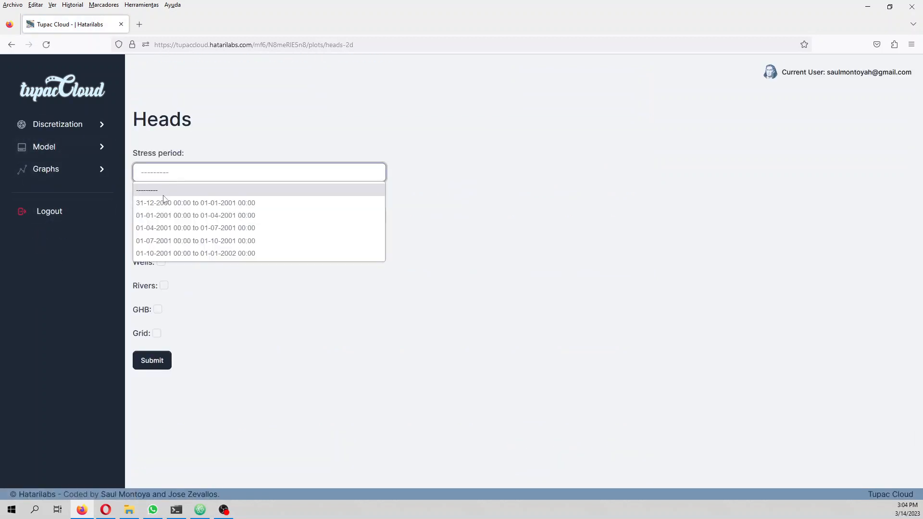
left_click(174, 254)
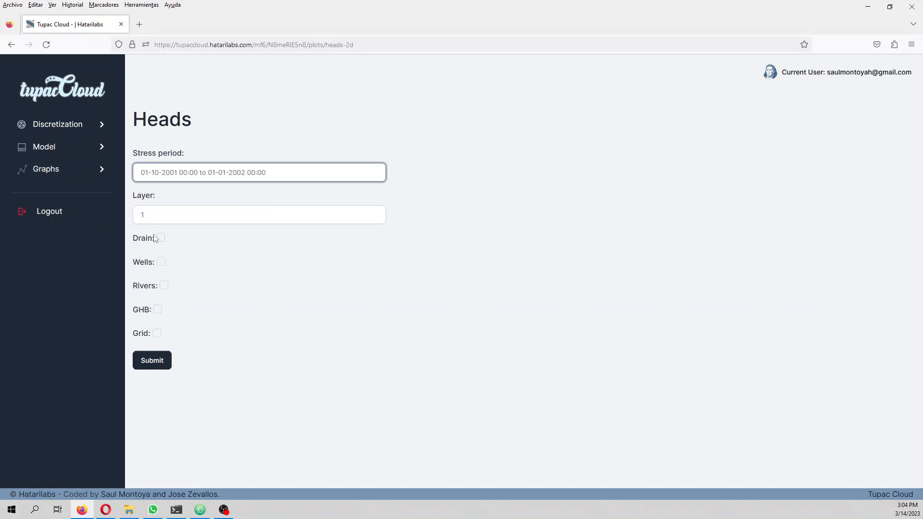
left_click(160, 238)
left_click(156, 333)
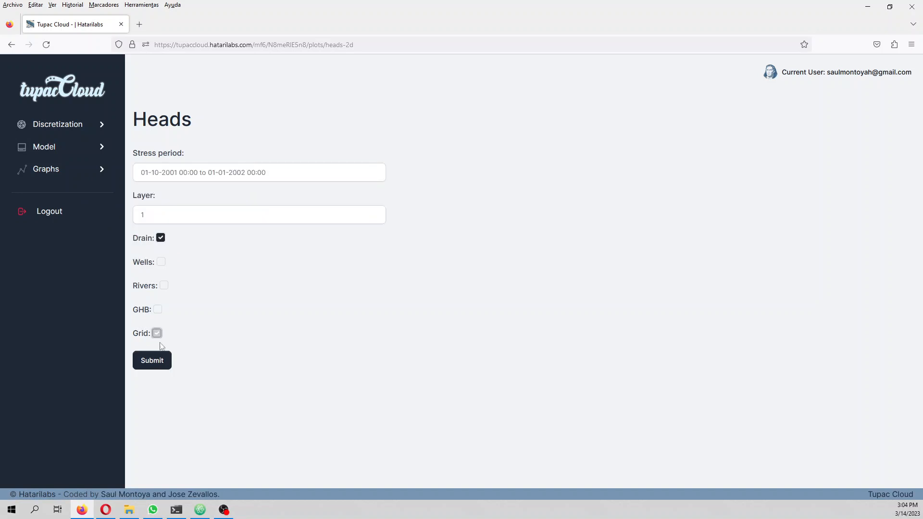
left_click(159, 361)
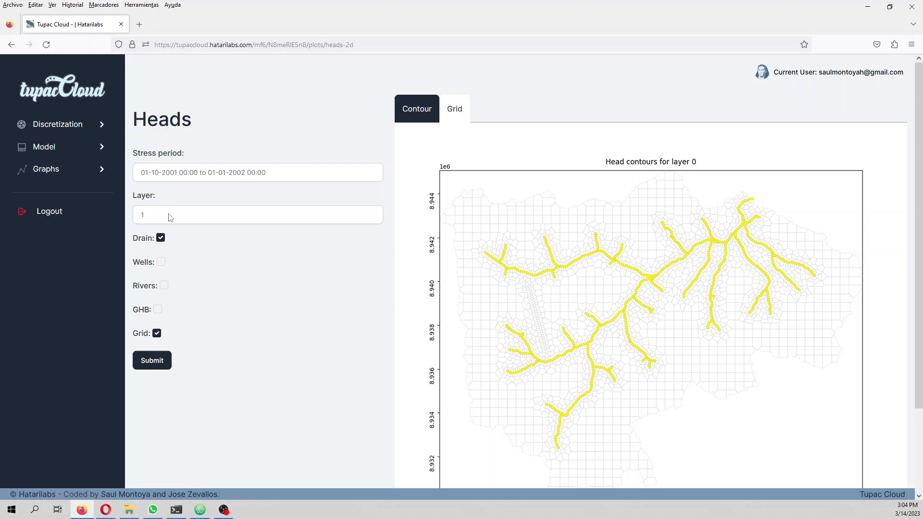
left_click(443, 118)
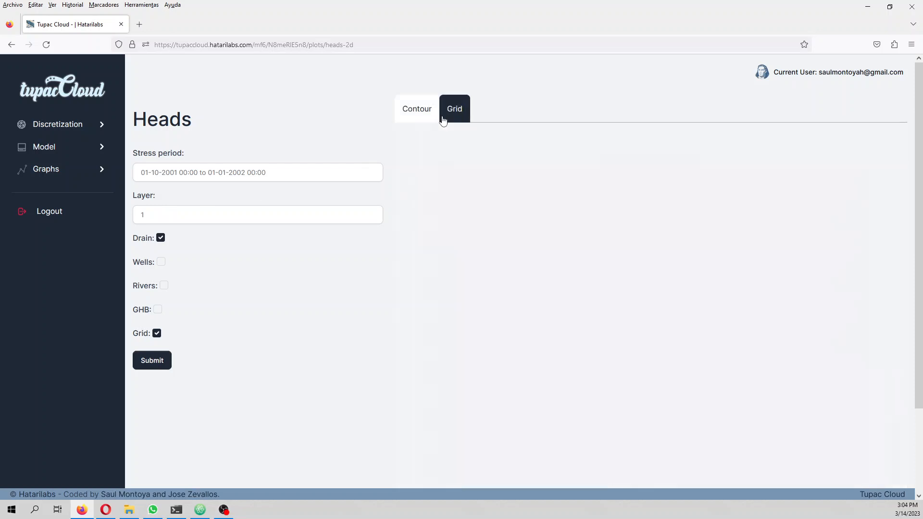
left_click(421, 117)
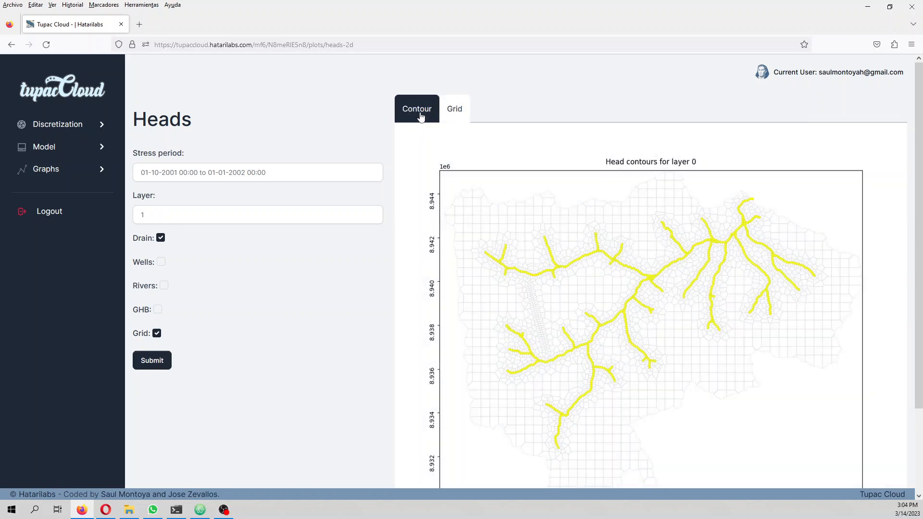
Step: Plot the head contours of layer 2 and layer 3 for the same stress period
left_click(166, 220)
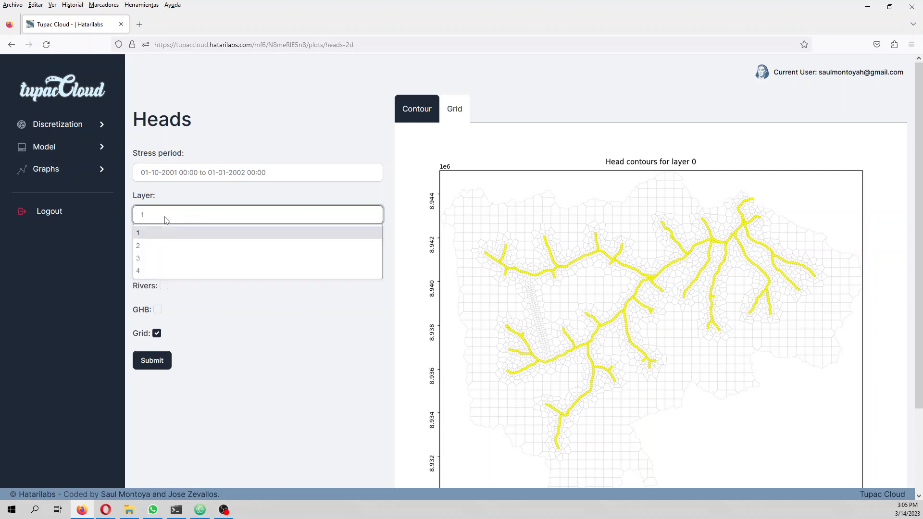
left_click(158, 249)
left_click(160, 364)
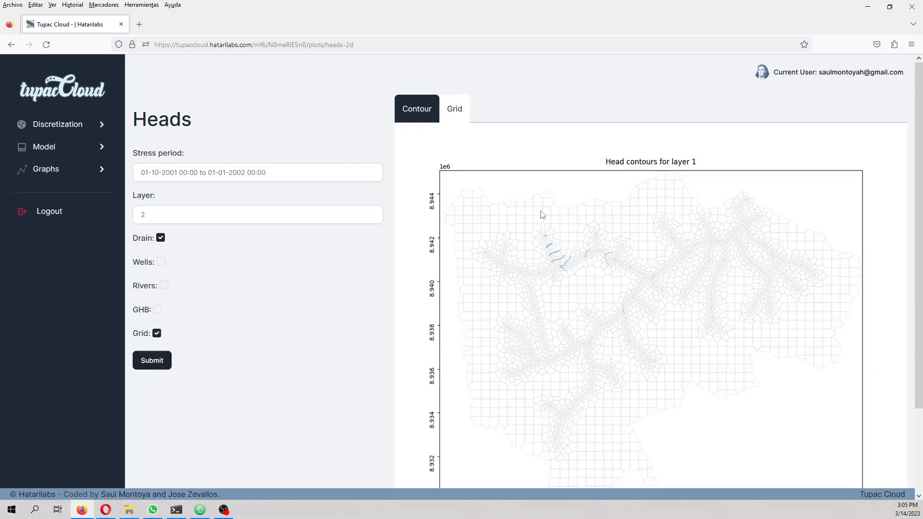
left_click(187, 220)
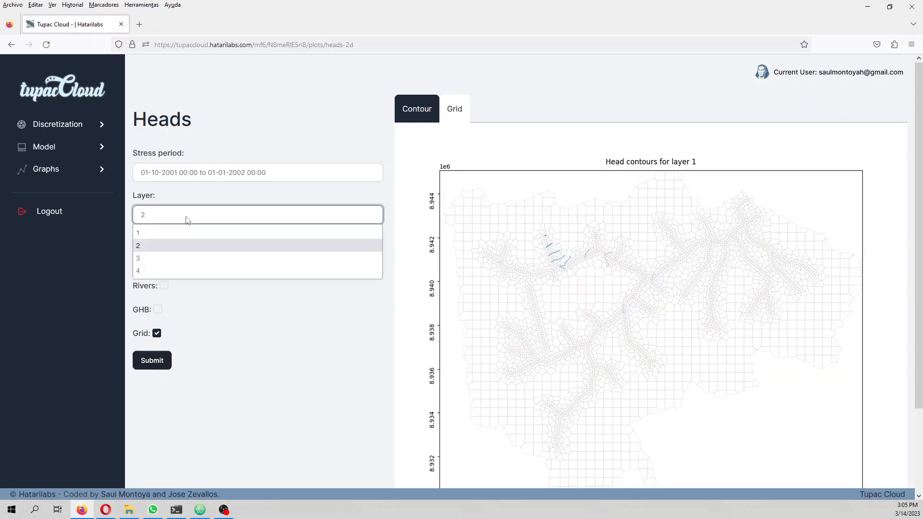
left_click(174, 258)
left_click(158, 358)
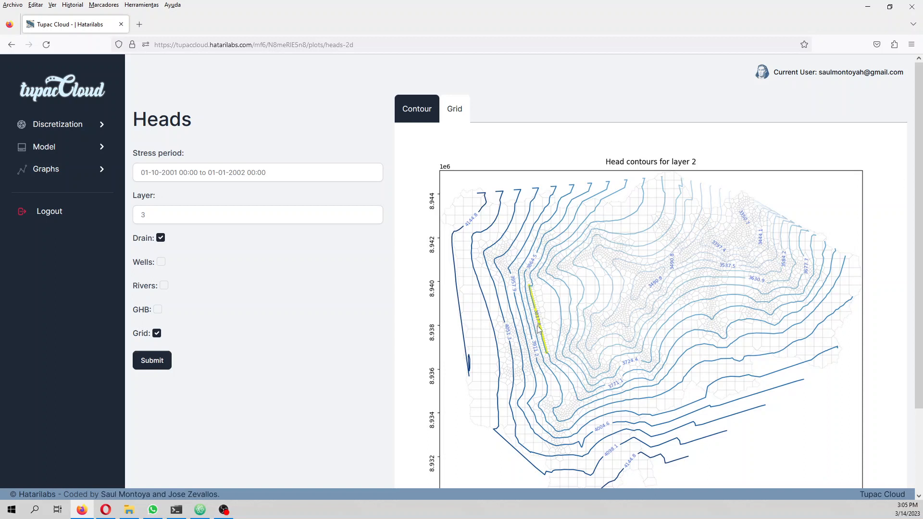
Step: Replot the layer 3 heads for stress period 01-07-2001 to 01-10-2001 and show them as a head grid
left_click(215, 212)
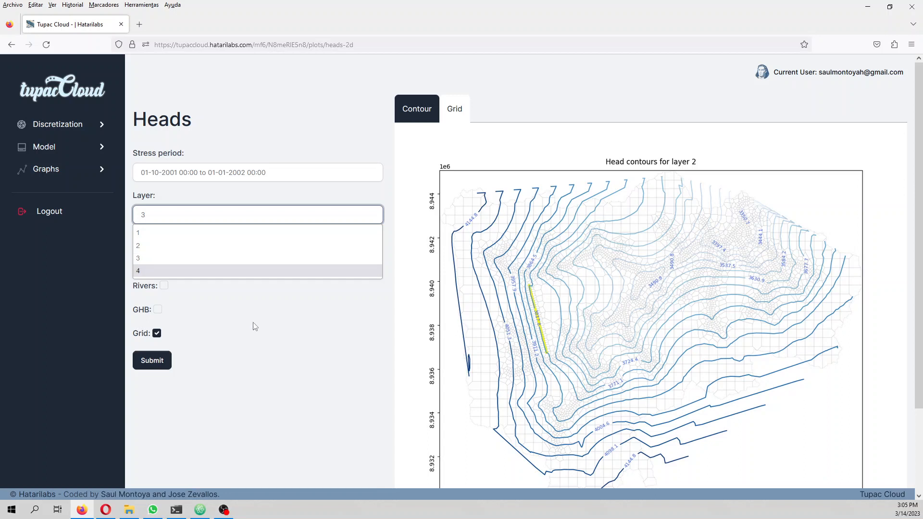
left_click(273, 321)
left_click(203, 179)
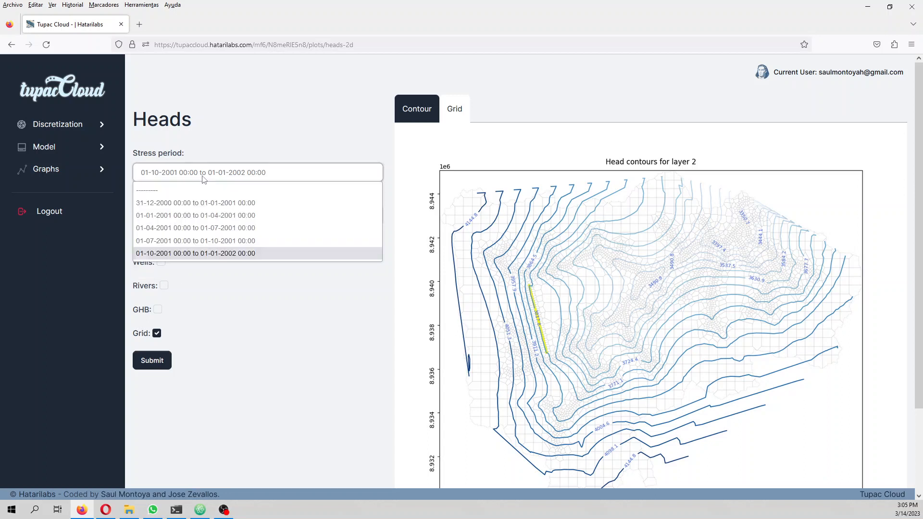
left_click(187, 241)
left_click(155, 360)
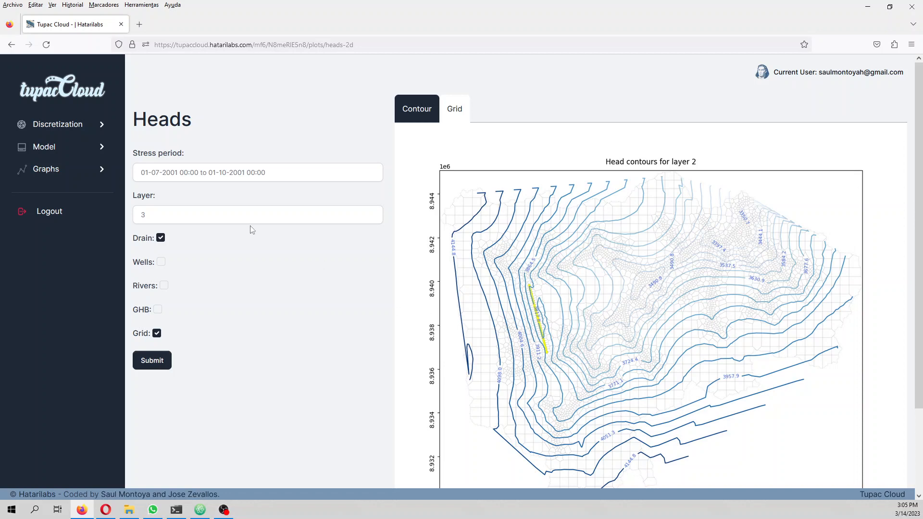
left_click(465, 108)
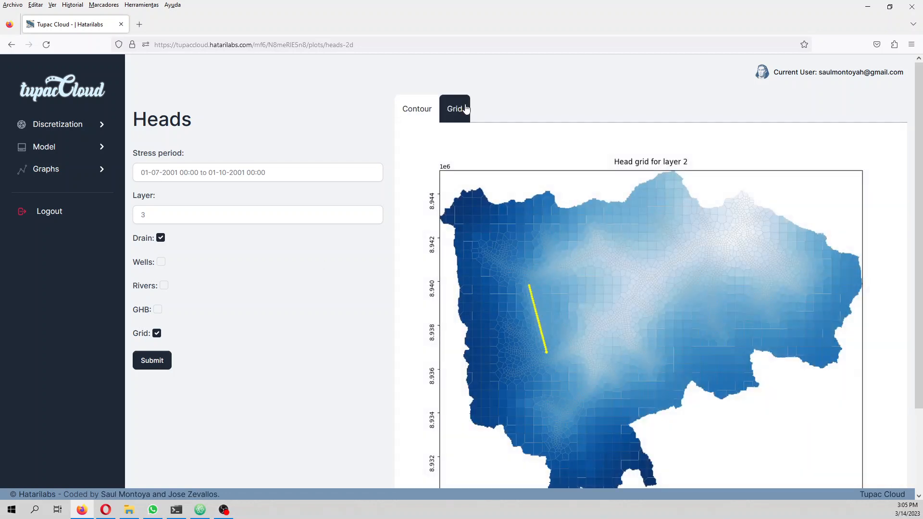
Step: Generate the water table map for stress period 01-04-2001 to 01-07-2001 and inspect the contours around the tunnel
left_click(58, 169)
left_click(63, 235)
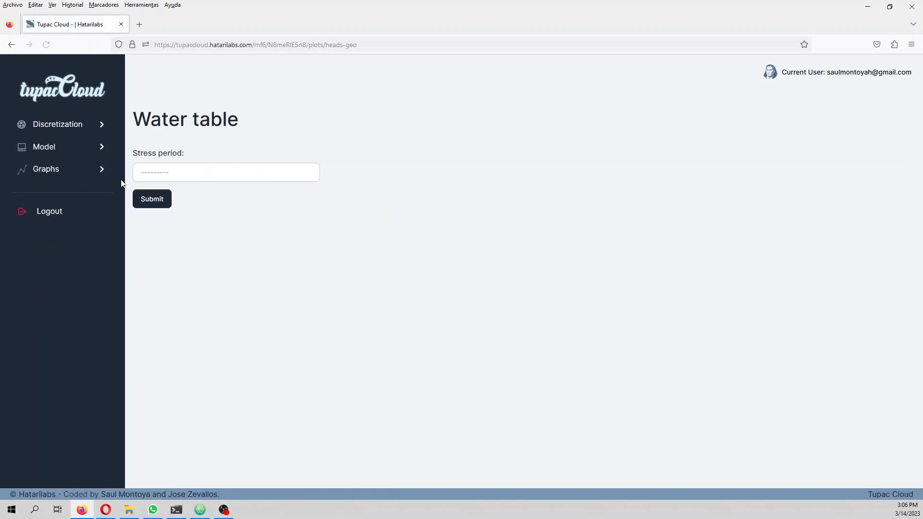
left_click(156, 176)
left_click(159, 228)
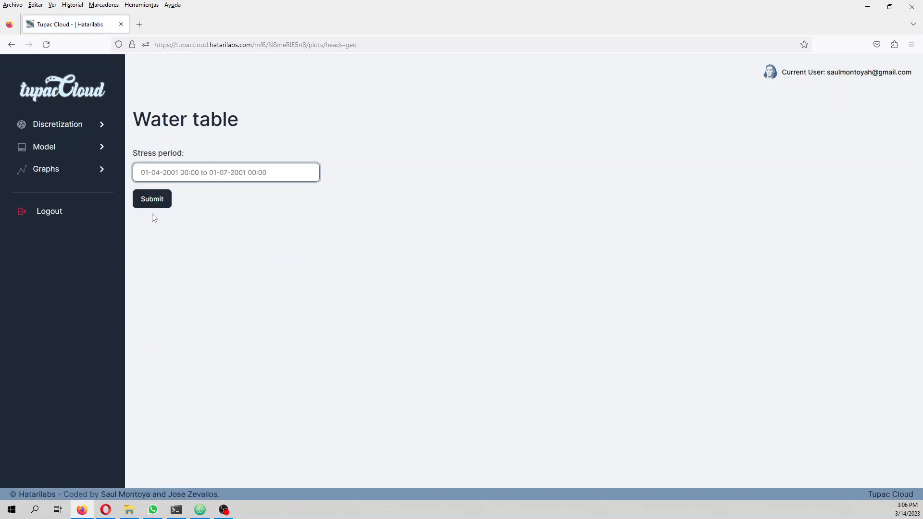
left_click(153, 199)
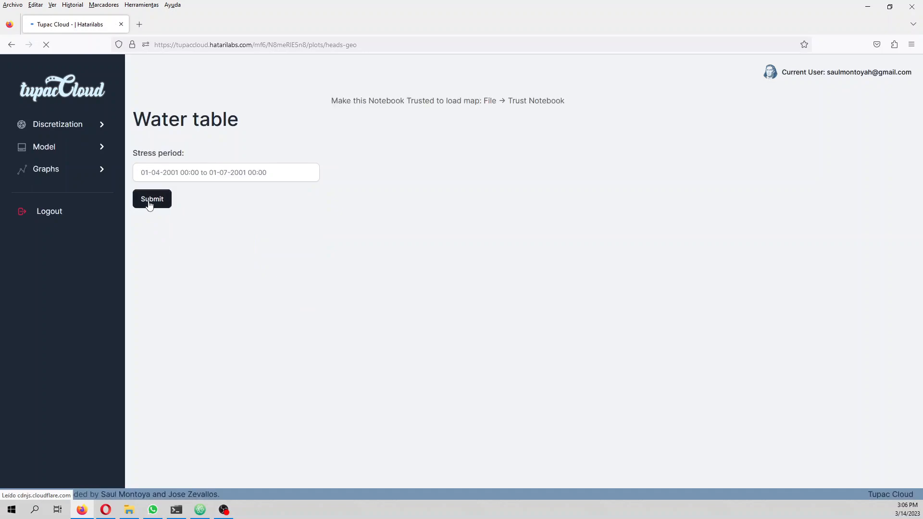
scroll(526, 267, "up", 3)
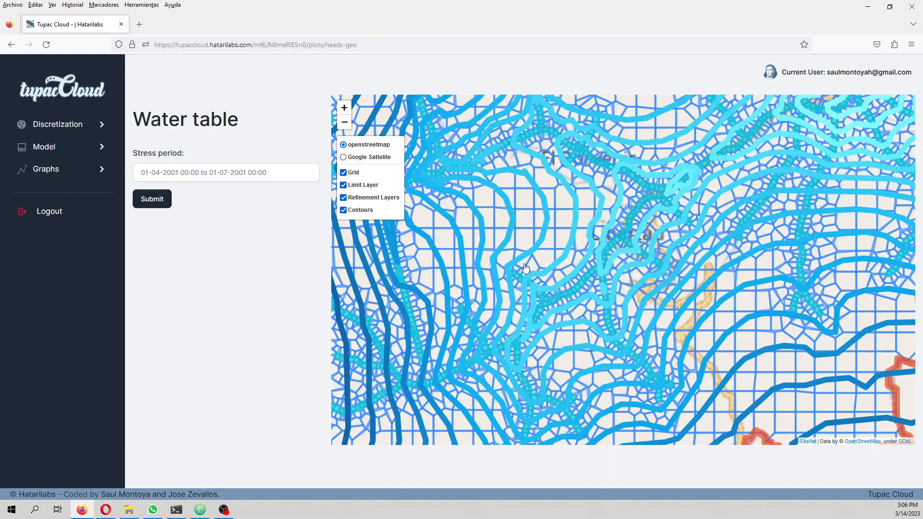
scroll(525, 268, "down", 3)
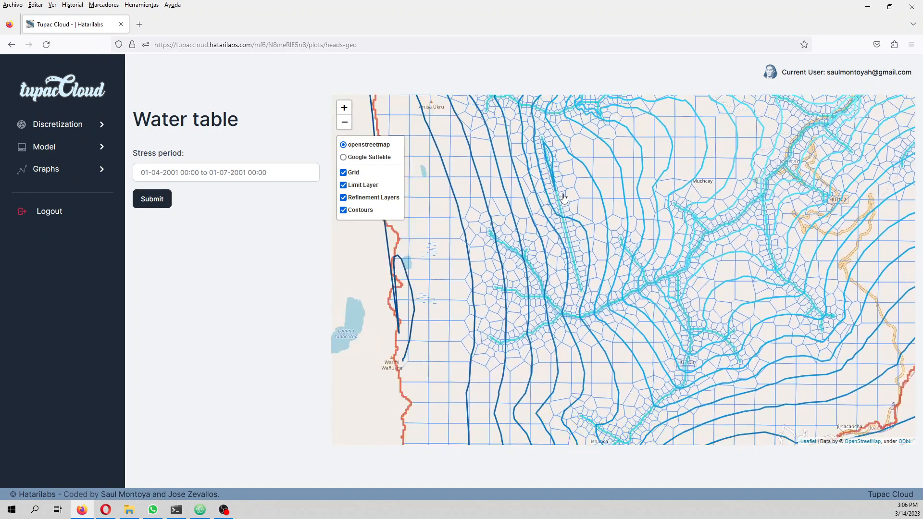
Step: Read the head value of the water table contour beside the tunnel, and close its popup
left_click(217, 175)
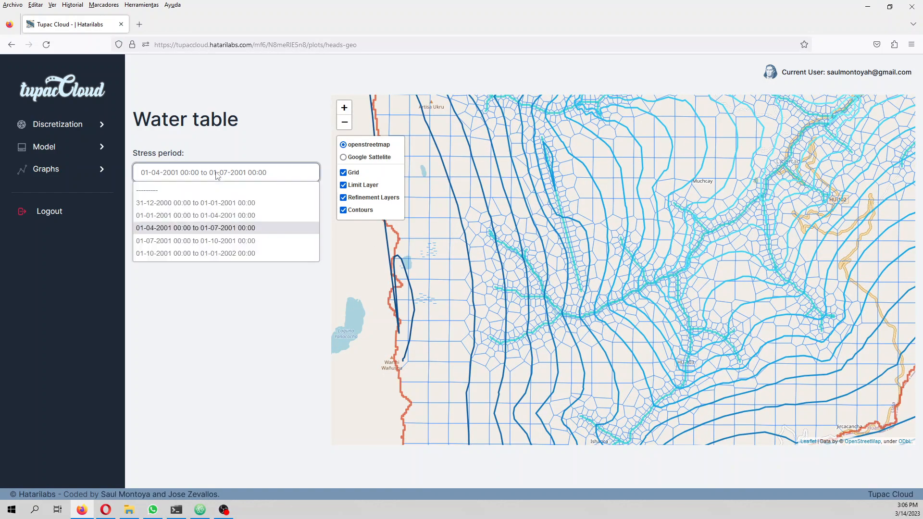
left_click(218, 174)
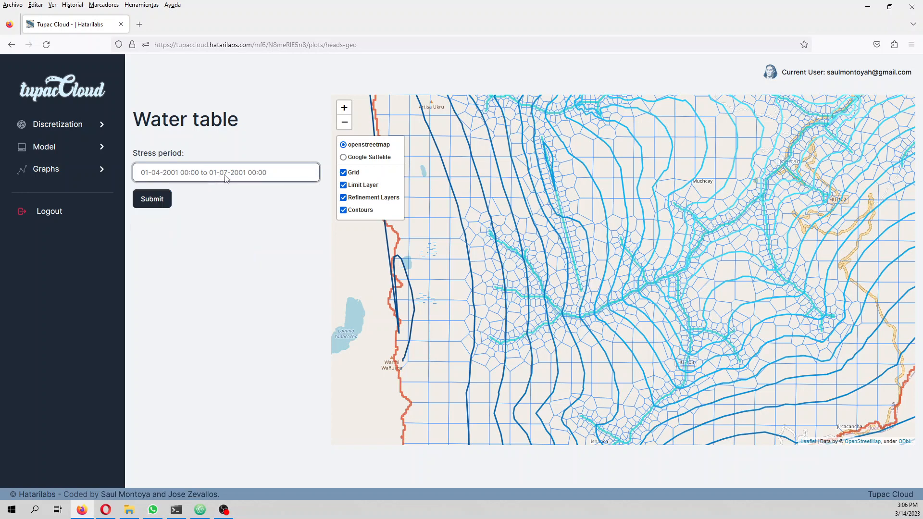
left_click(552, 160)
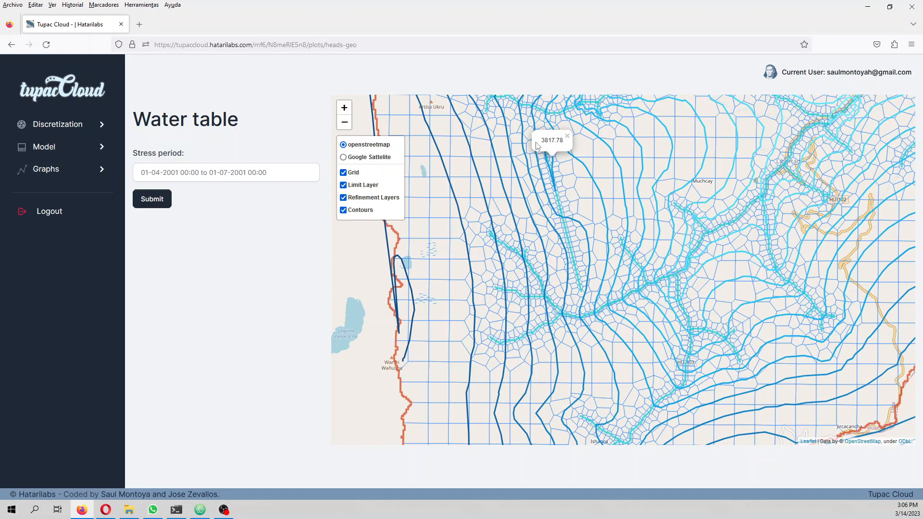
left_click(567, 136)
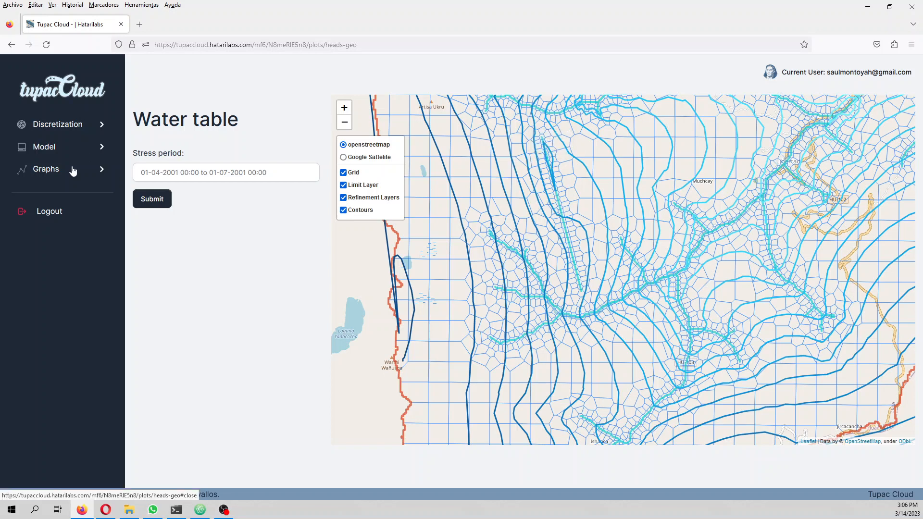
Step: Open the cross section page and mark a section line across the tunnel from -76.92284, -9.59127 to -76.81812, -9.59601
left_click(61, 174)
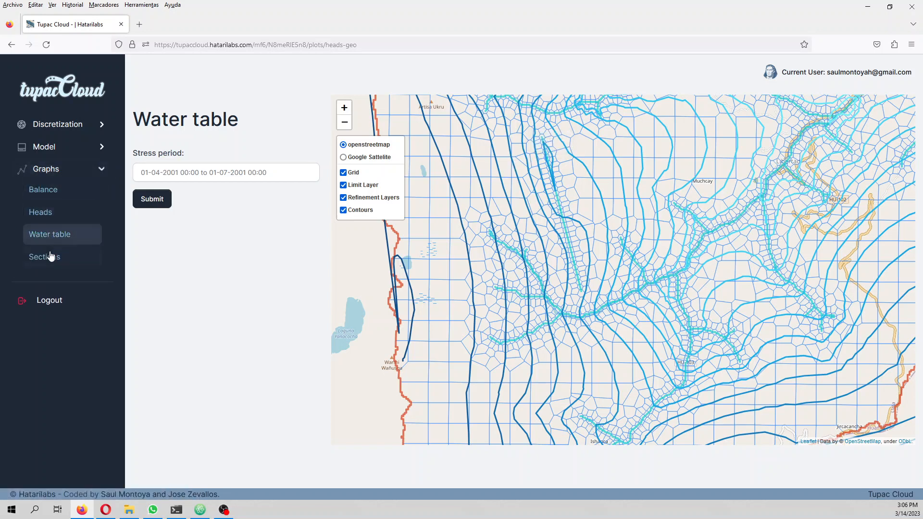
left_click(51, 259)
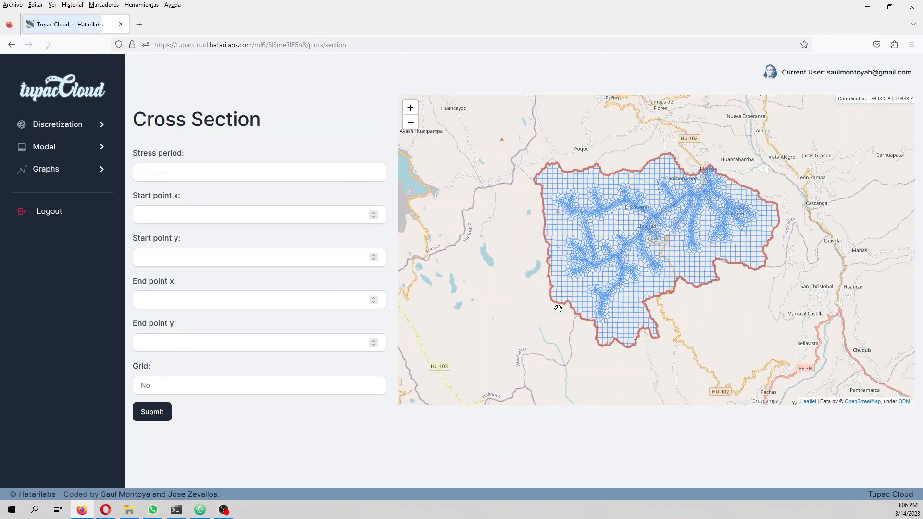
scroll(596, 247, "up", 5)
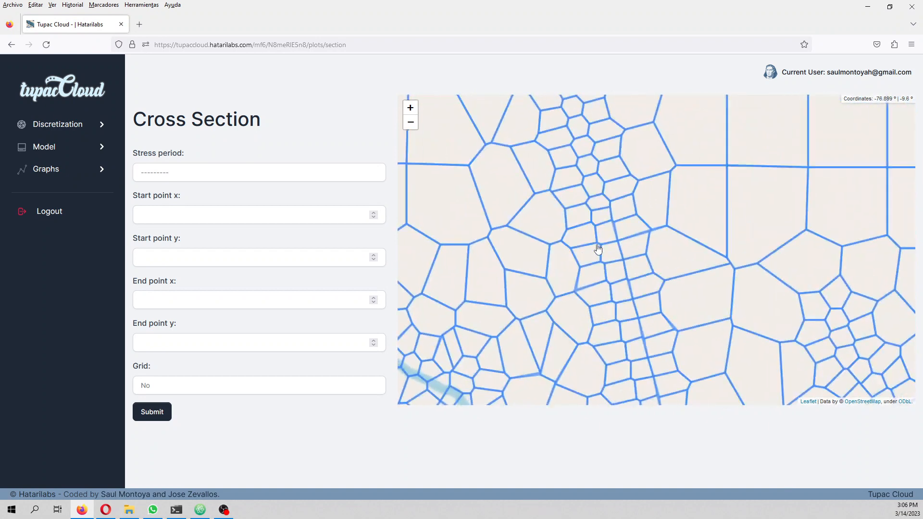
scroll(598, 248, "down", 2)
scroll(468, 289, "down", 2)
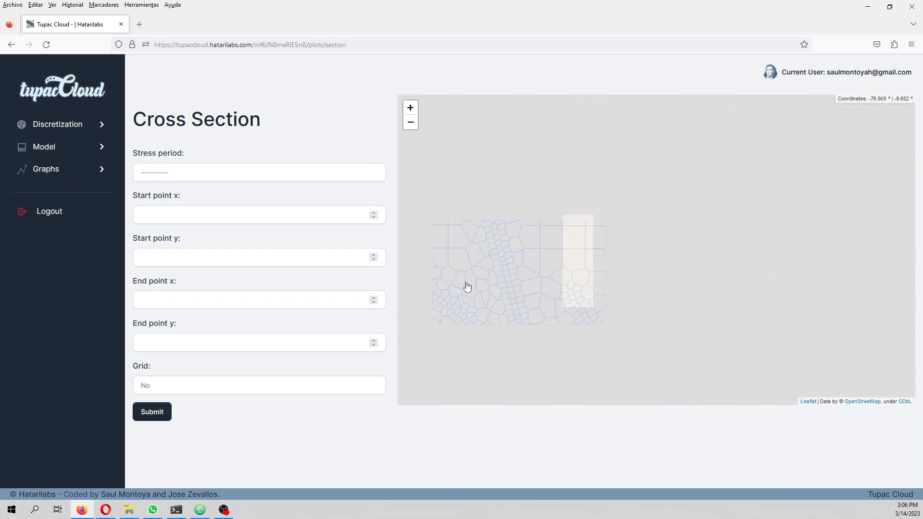
scroll(515, 248, "down", 2)
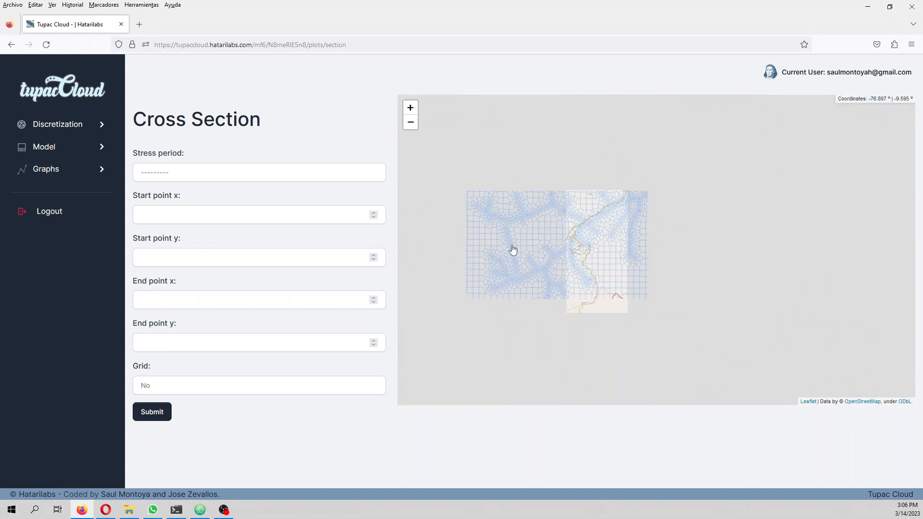
scroll(513, 249, "up", 1)
left_click(479, 236)
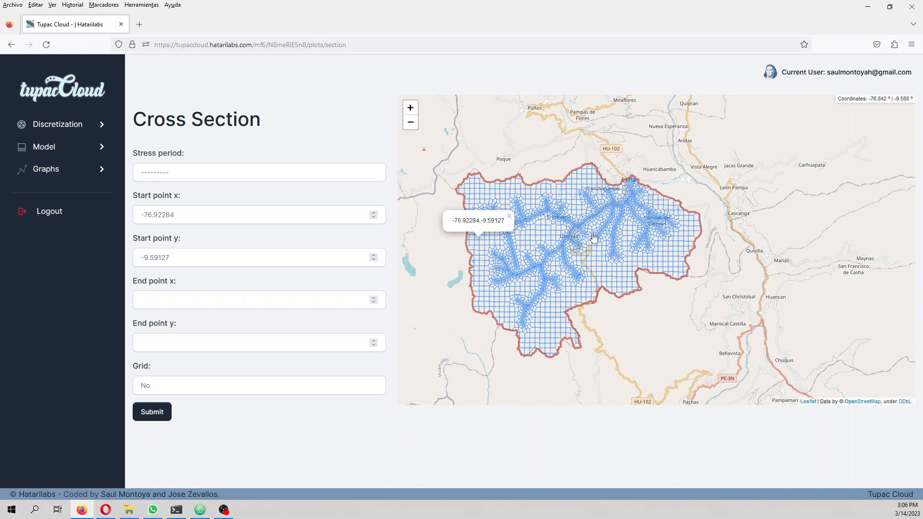
left_click(625, 244)
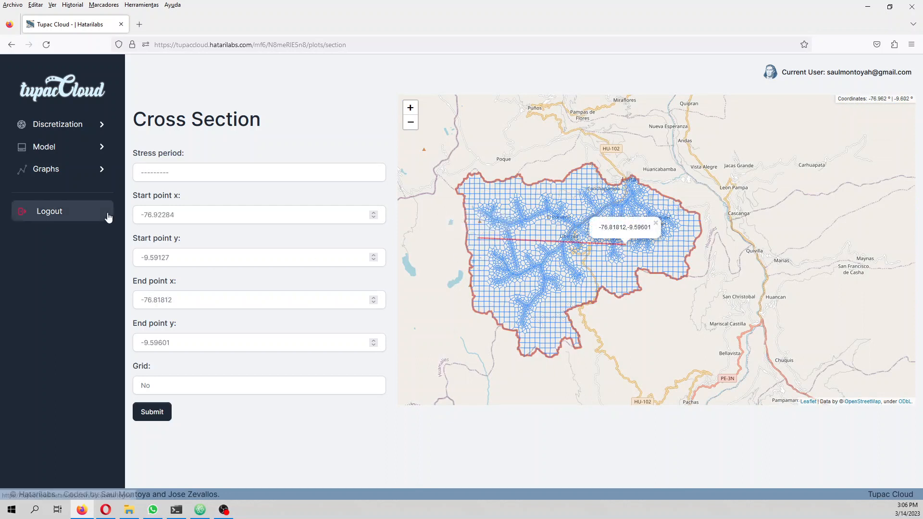
Step: Plot the head contours along the marked cross section for stress period 01-07-2001 to 01-10-2001, with the grid shown
left_click(161, 173)
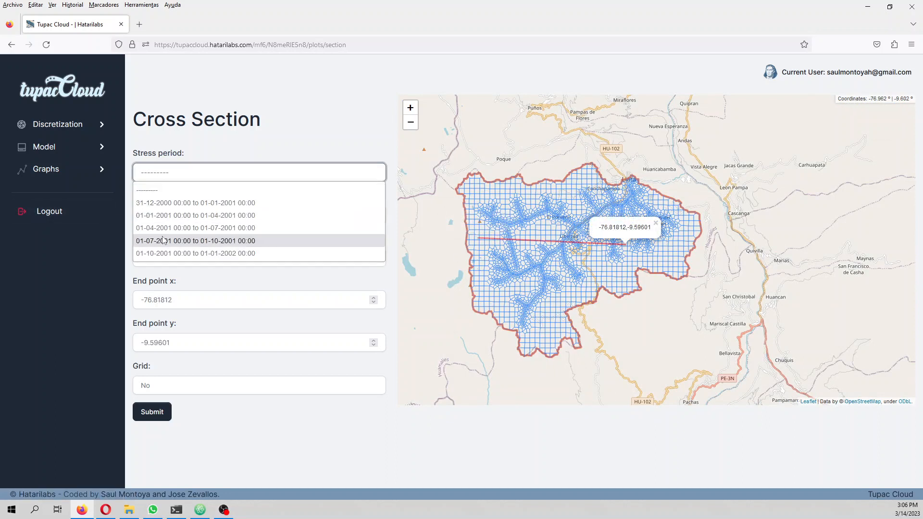
left_click(163, 241)
left_click(177, 390)
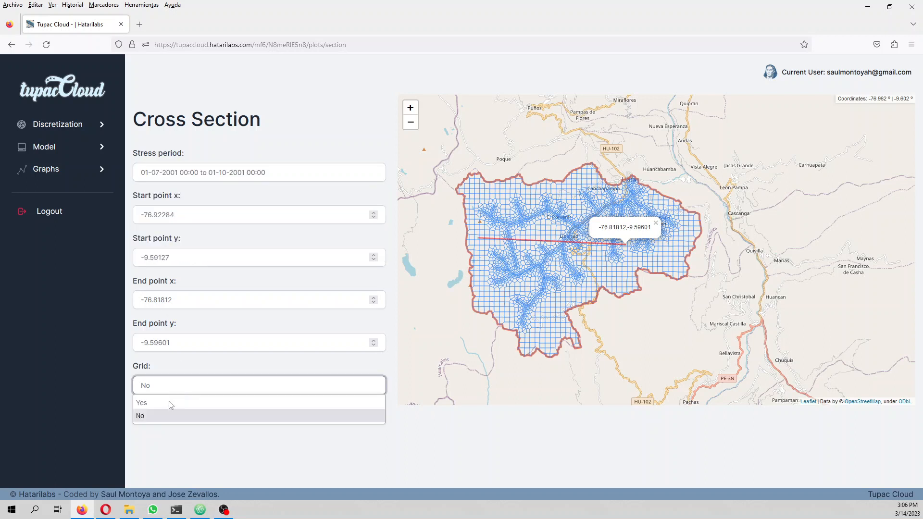
left_click(169, 409)
left_click(150, 417)
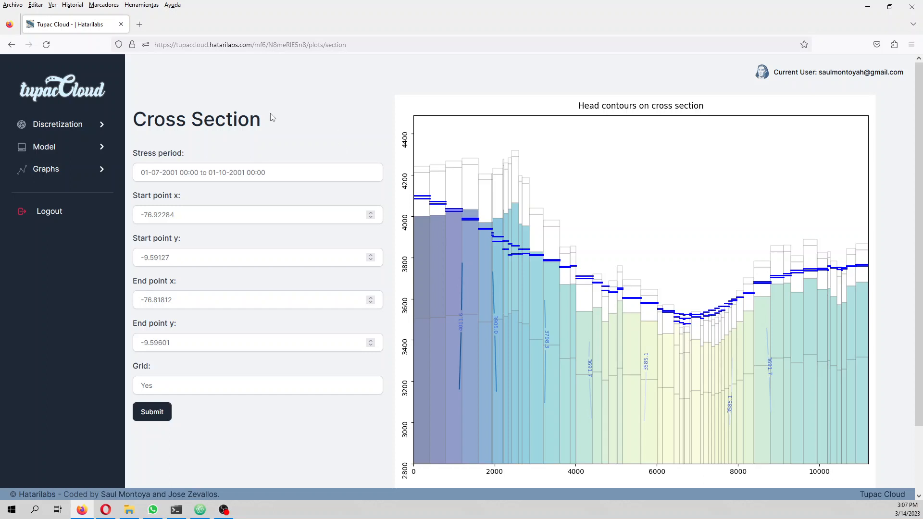
Step: Open the water table page and generate the map for stress period 01-07-2001 to 01-10-2001
left_click(63, 155)
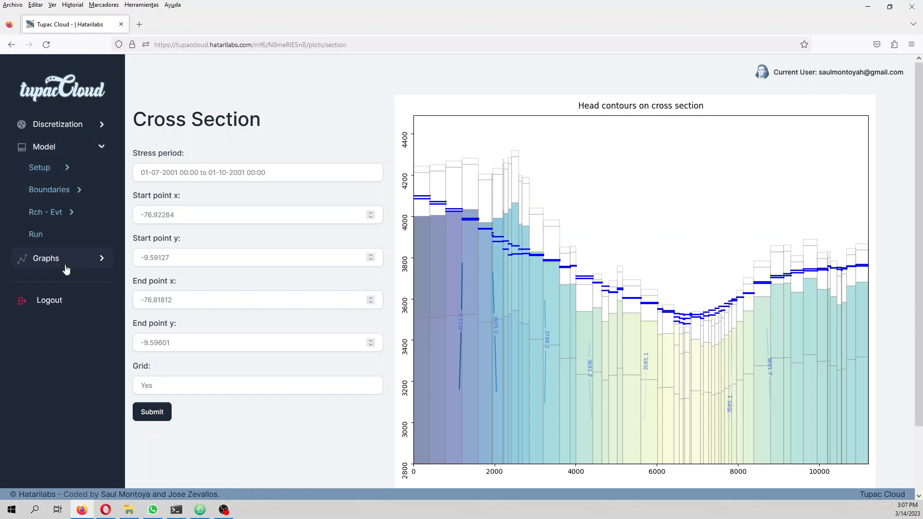
left_click(67, 259)
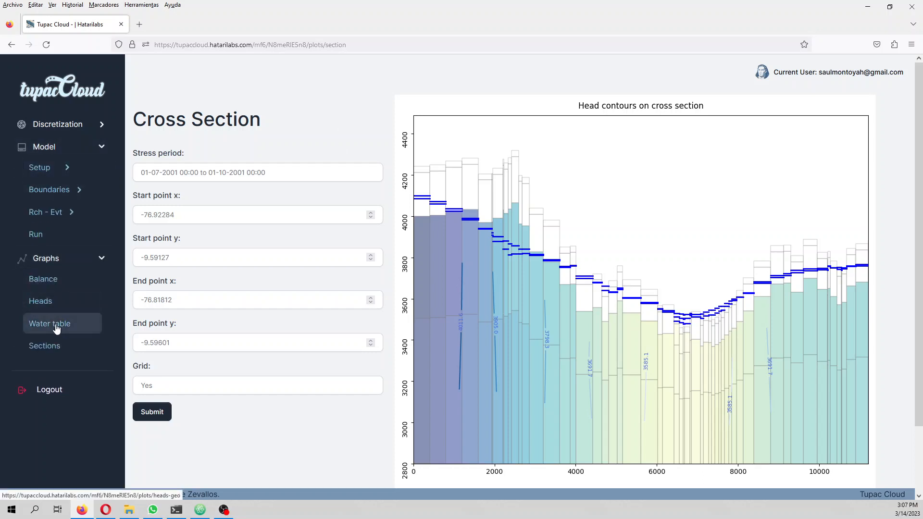
left_click(57, 328)
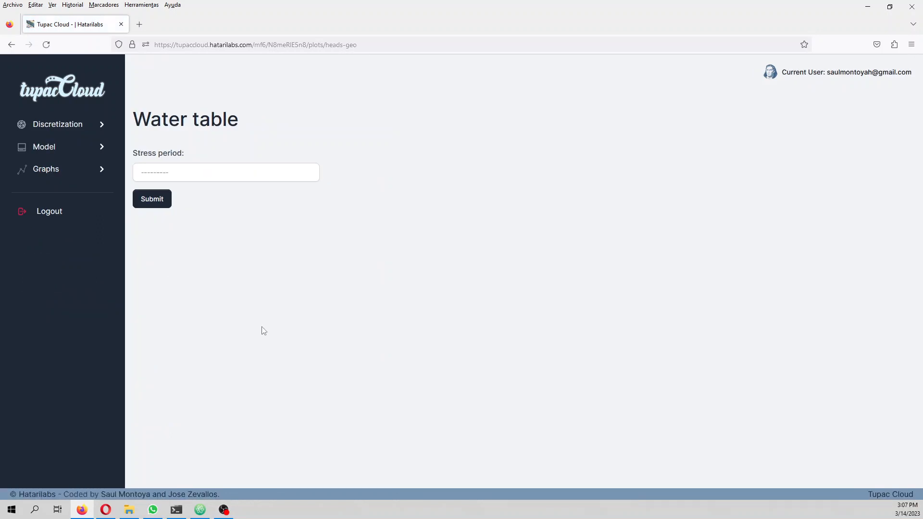
left_click(226, 173)
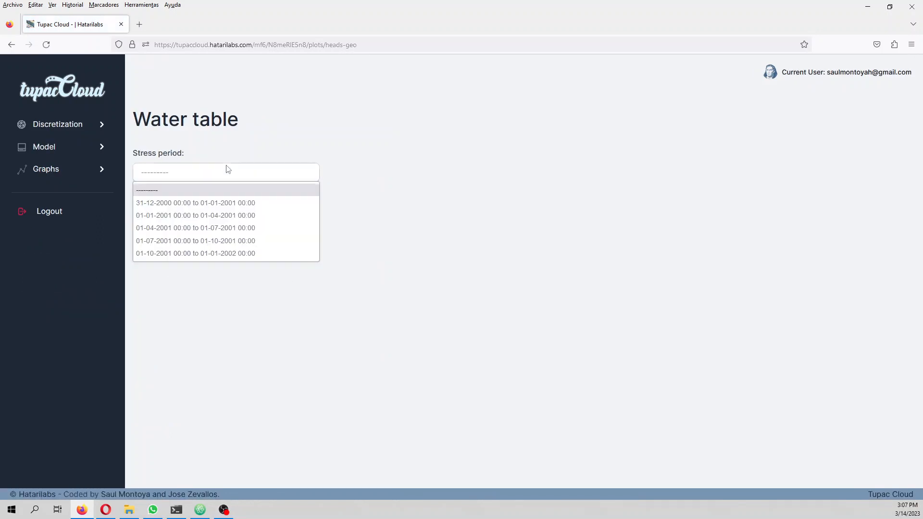
left_click(211, 240)
left_click(162, 203)
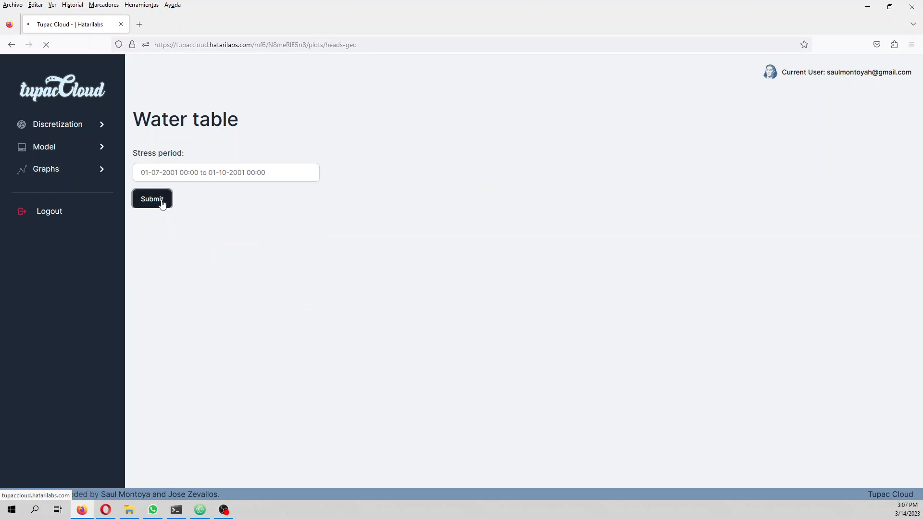